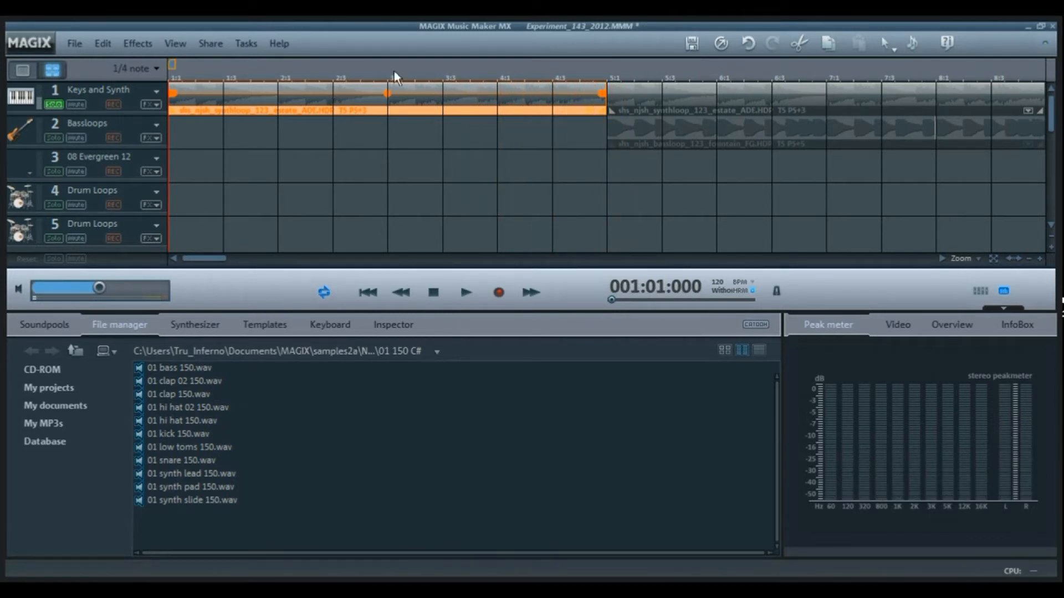
# Open the effects rack of the first synth loop, set its Time Processor pitch to 0 tones, and audition it
pyautogui.doubleClick(378, 110)
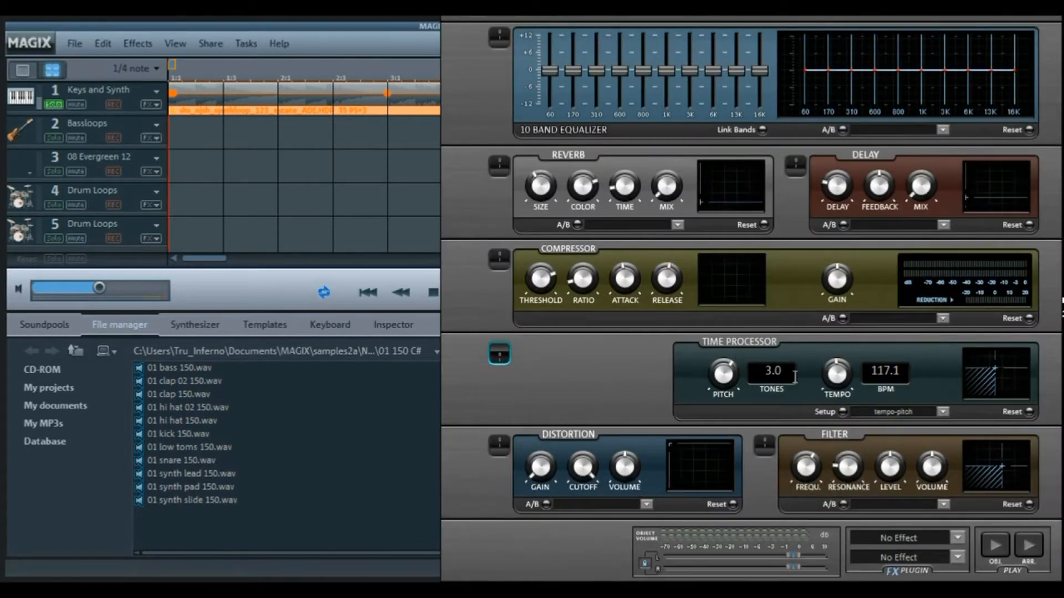
pyautogui.click(759, 368)
pyautogui.write('0')
pyautogui.press('Tab')
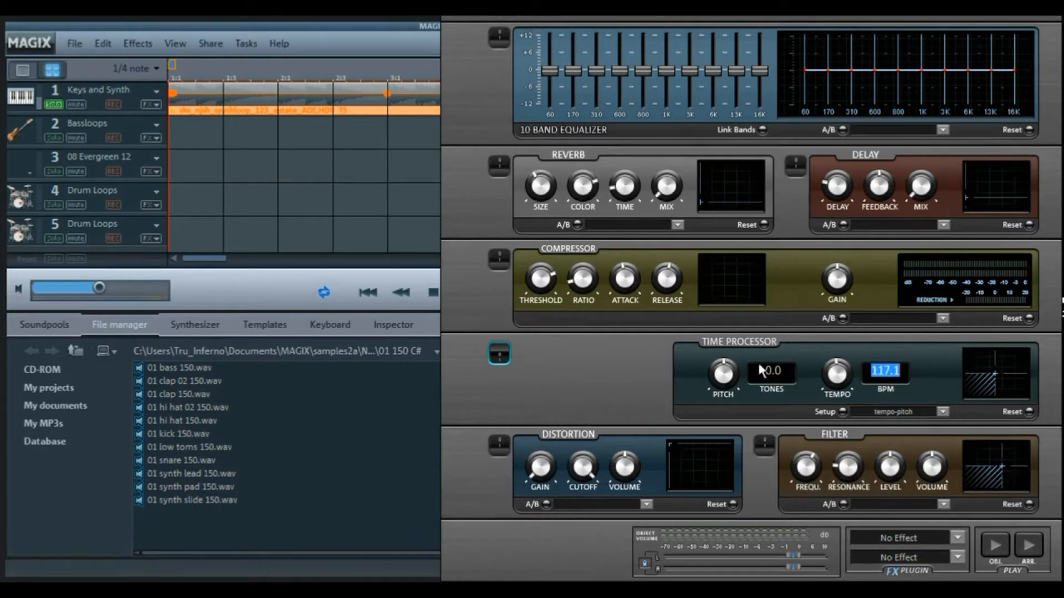
pyautogui.click(994, 546)
# Audition the synth loop with its pitch raised to 1 tone and again with it at 2 tones
pyautogui.press('Tab')
pyautogui.write('1')
pyautogui.press('Tab')
pyautogui.click(995, 544)
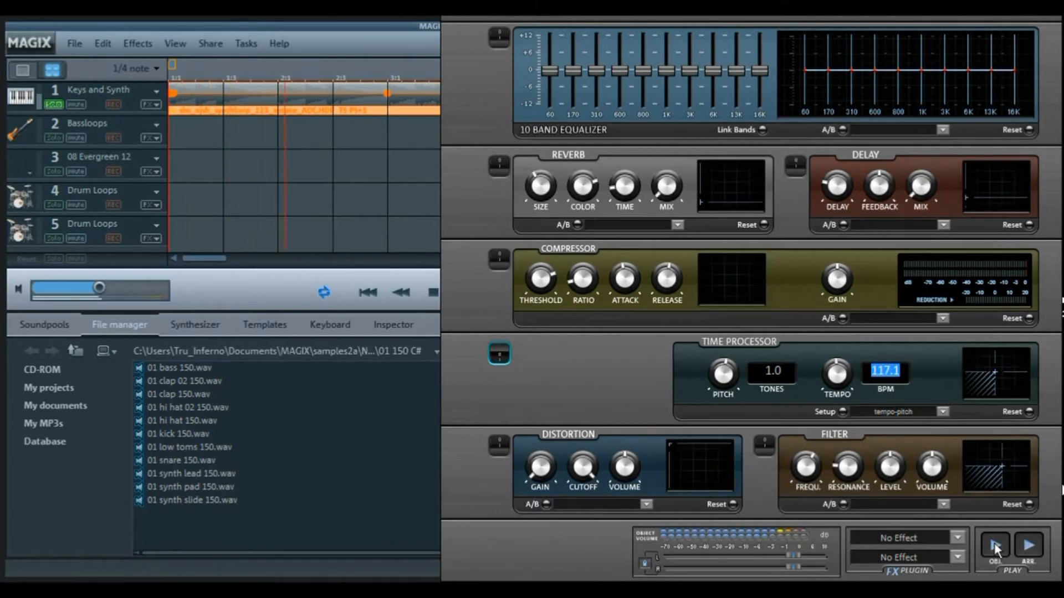
pyautogui.press('Tab')
pyautogui.write('2')
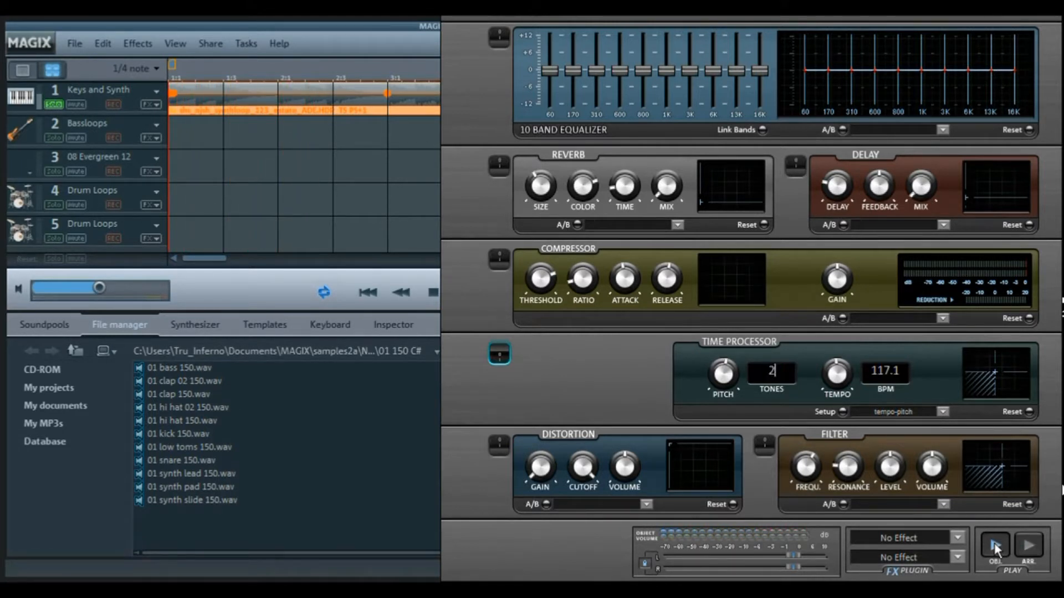
pyautogui.press('Tab')
pyautogui.click(994, 543)
# Audition the synth loop with its pitch lowered to -3 tones and again with it at -1
pyautogui.press('Tab')
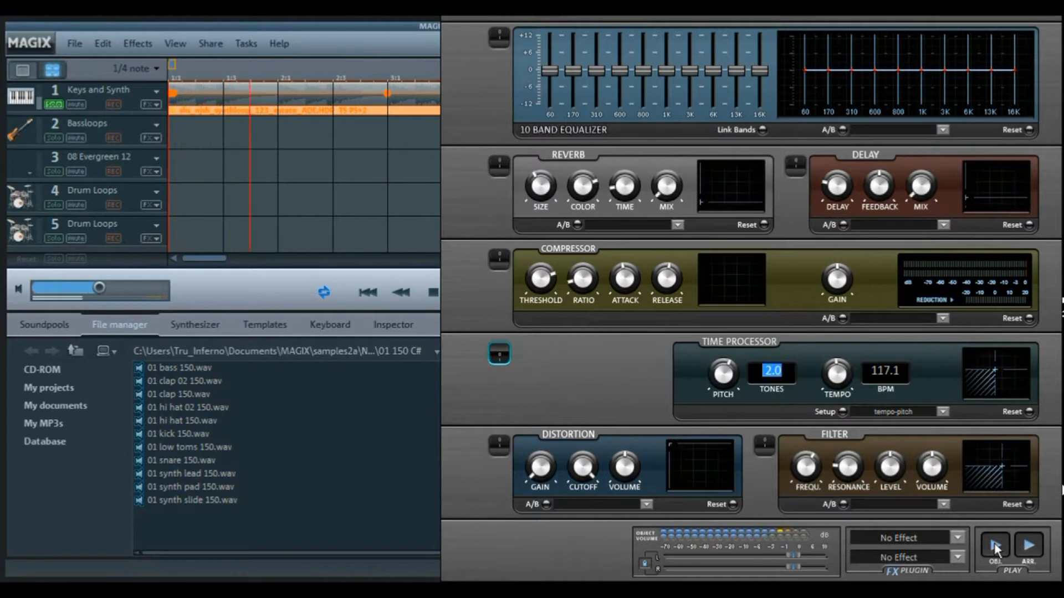
pyautogui.click(994, 543)
pyautogui.write('-3')
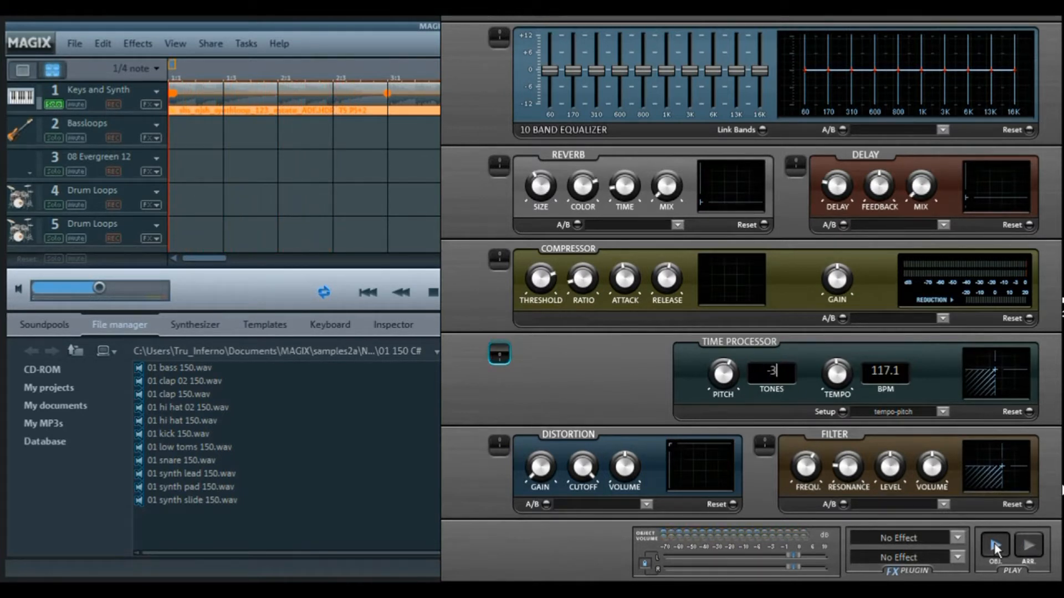
pyautogui.press('Tab')
pyautogui.click(994, 543)
pyautogui.press('Tab')
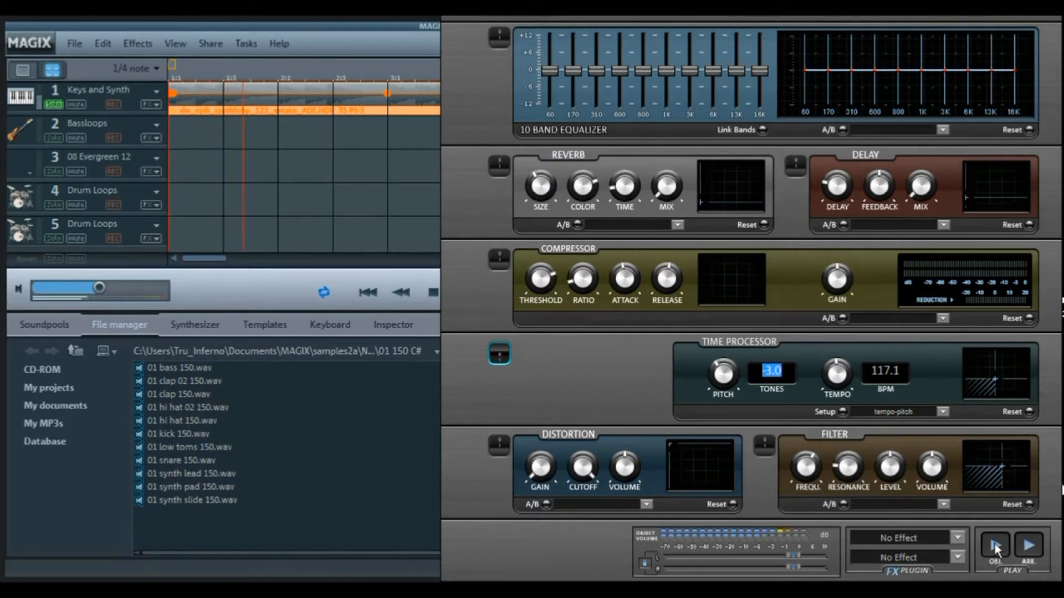
pyautogui.press('BackSpace')
pyautogui.write('-1')
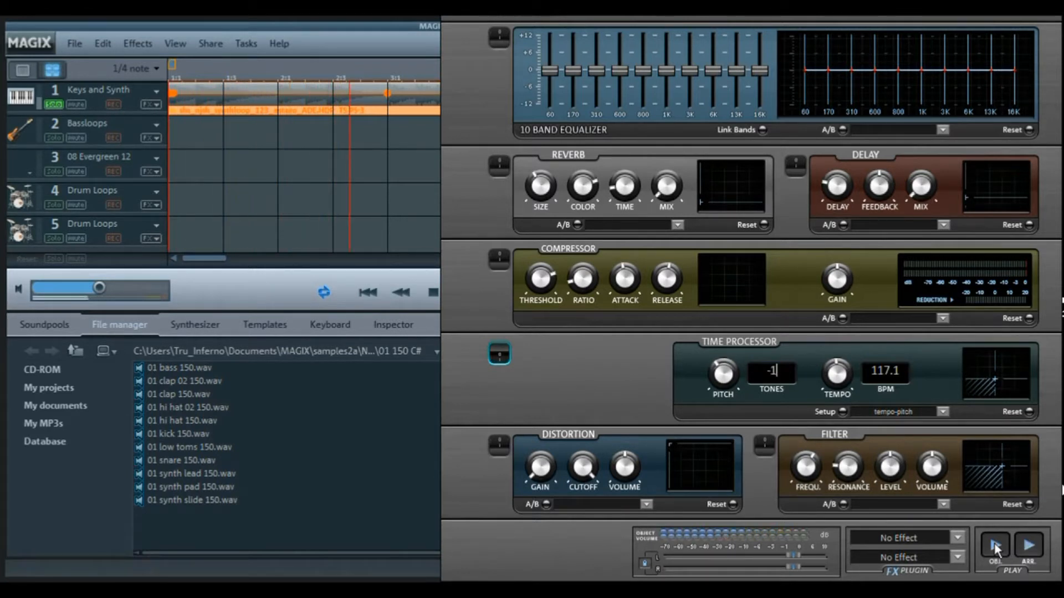
pyautogui.press('Tab')
pyautogui.press('Tab')
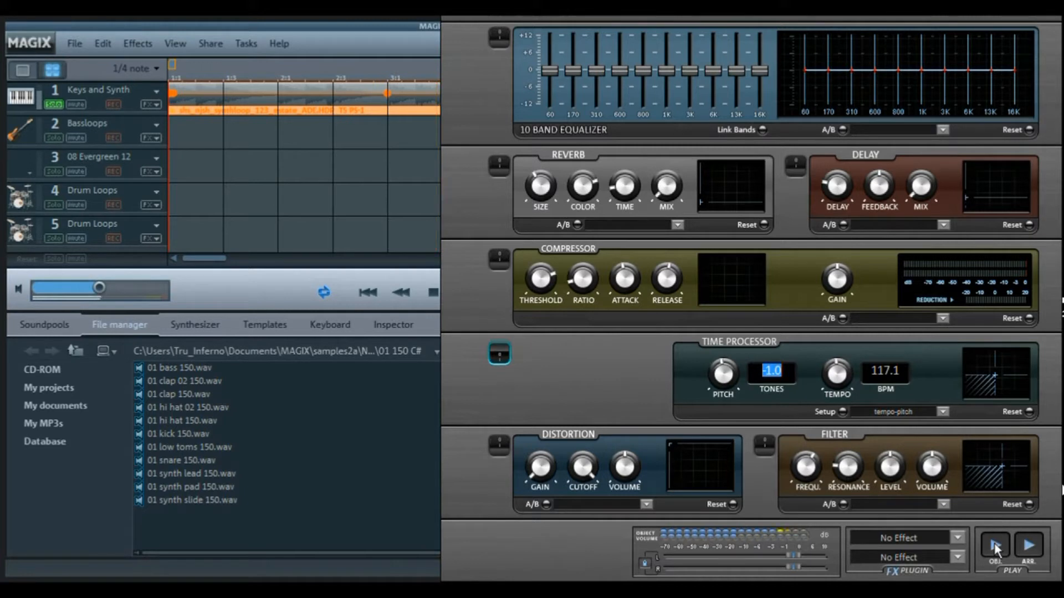
# Set the synth loop's pitch back to 3 tones and close its effects rack
pyautogui.press('Tab')
pyautogui.write('3')
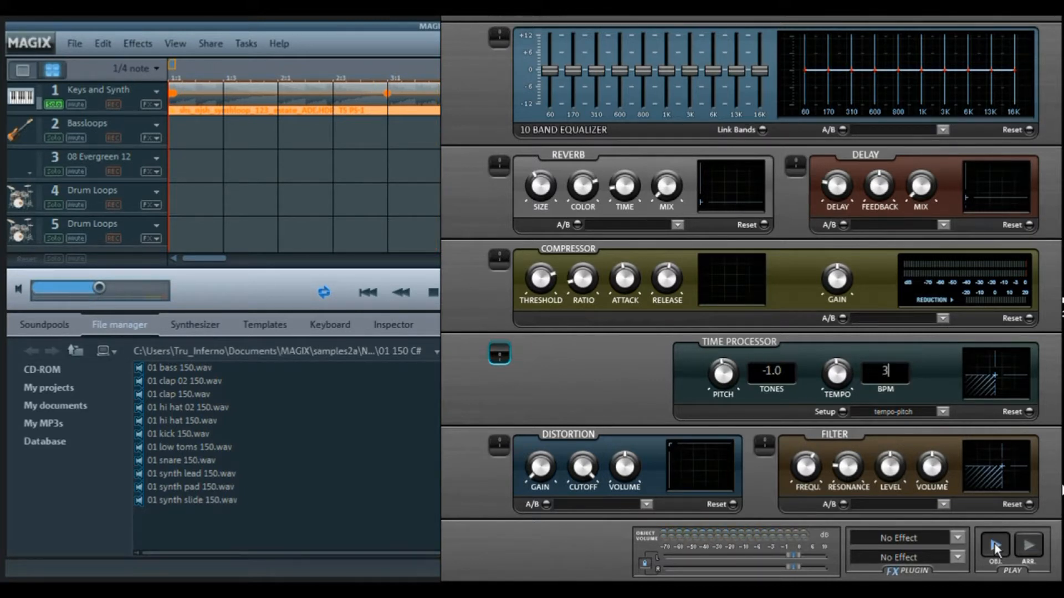
pyautogui.press('Tab')
pyautogui.press('Tab')
pyautogui.write('3')
pyautogui.press('Tab')
pyautogui.press('space')
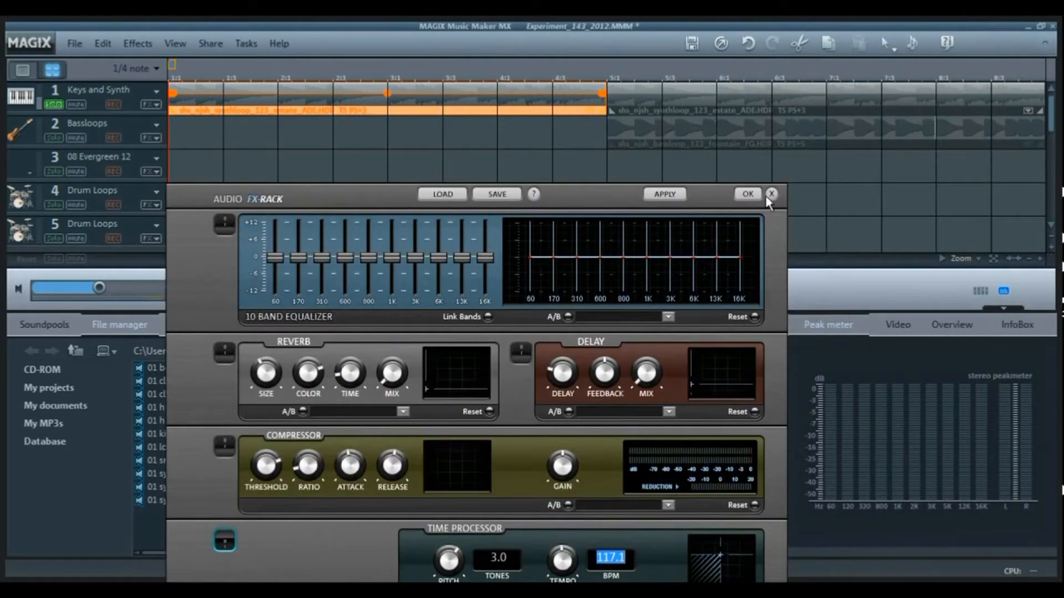
pyautogui.click(770, 195)
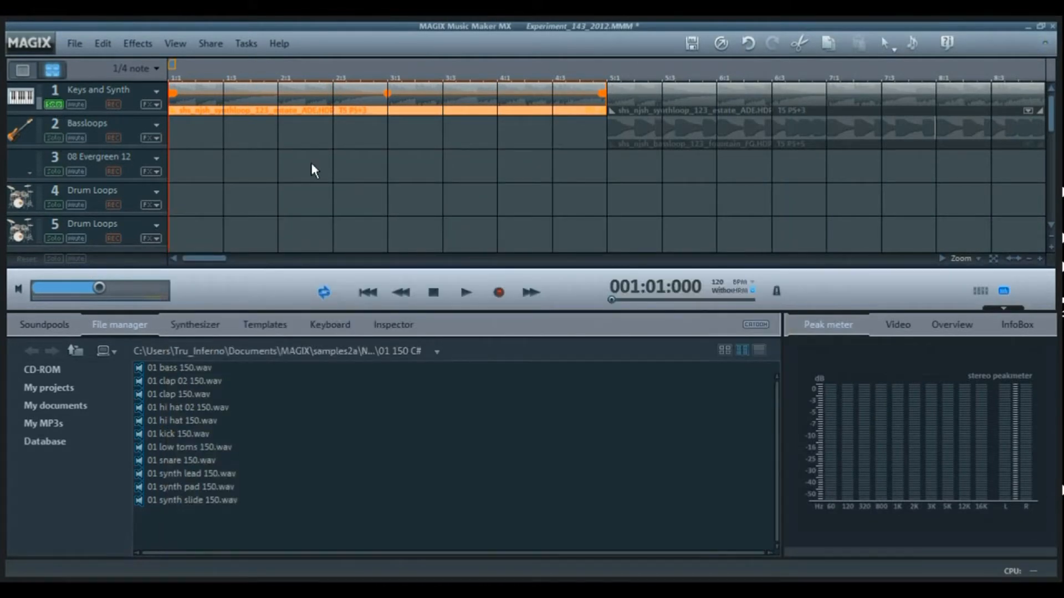
# Unsolo the Keys and Synth track, solo Bassloops instead, and play the bass loop from bar 5
pyautogui.click(53, 104)
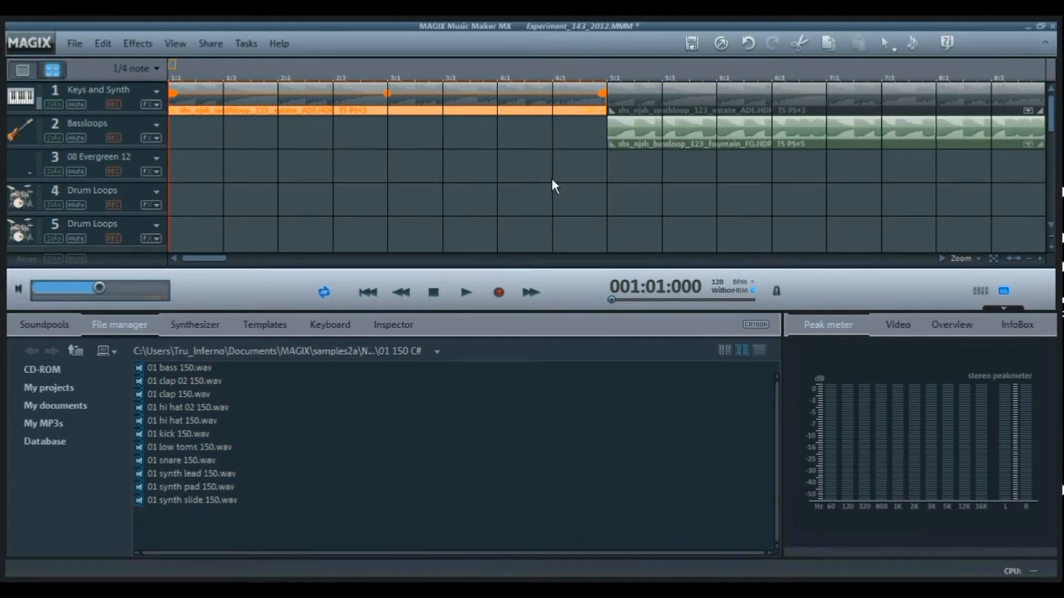
pyautogui.click(605, 72)
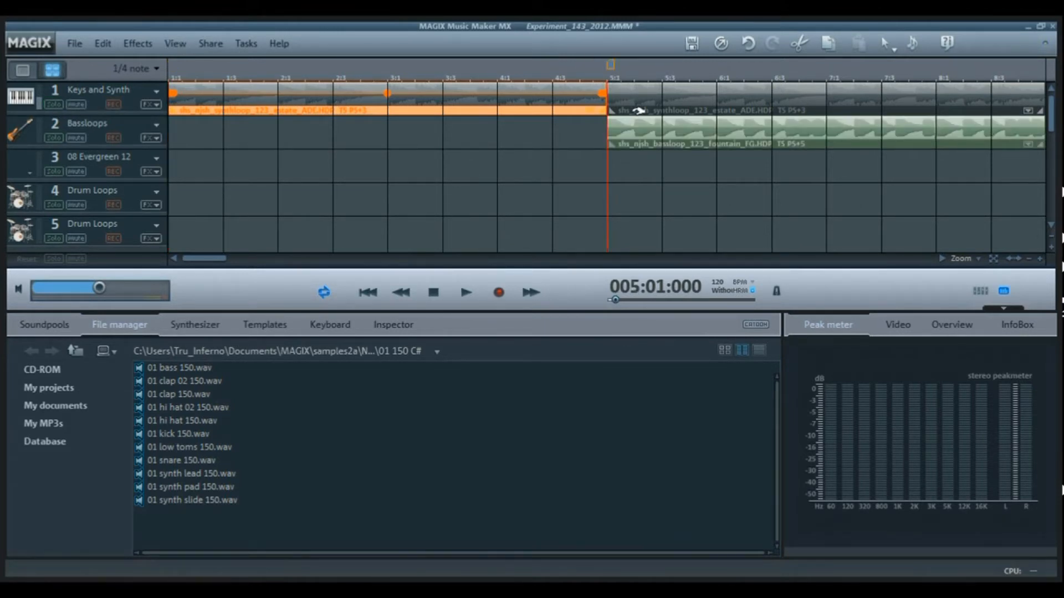
pyautogui.click(638, 128)
pyautogui.click(54, 138)
pyautogui.press('space')
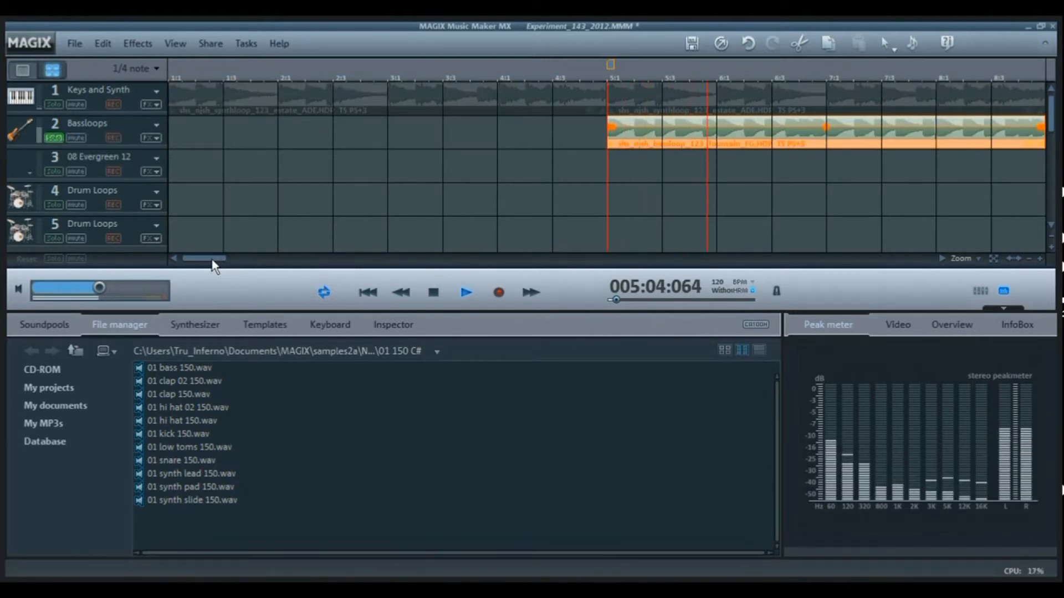
pyautogui.moveTo(211, 258); pyautogui.dragTo(231, 266)
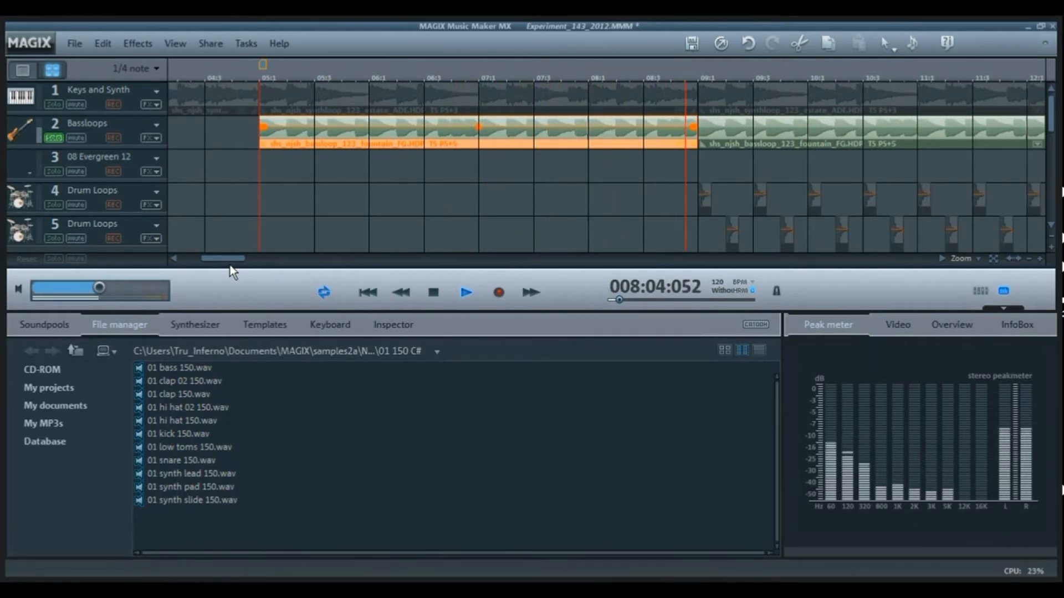
pyautogui.press('space')
# Open the bass loop's effects rack, set its Time Processor pitch to 3 tones, and listen to it
pyautogui.doubleClick(357, 133)
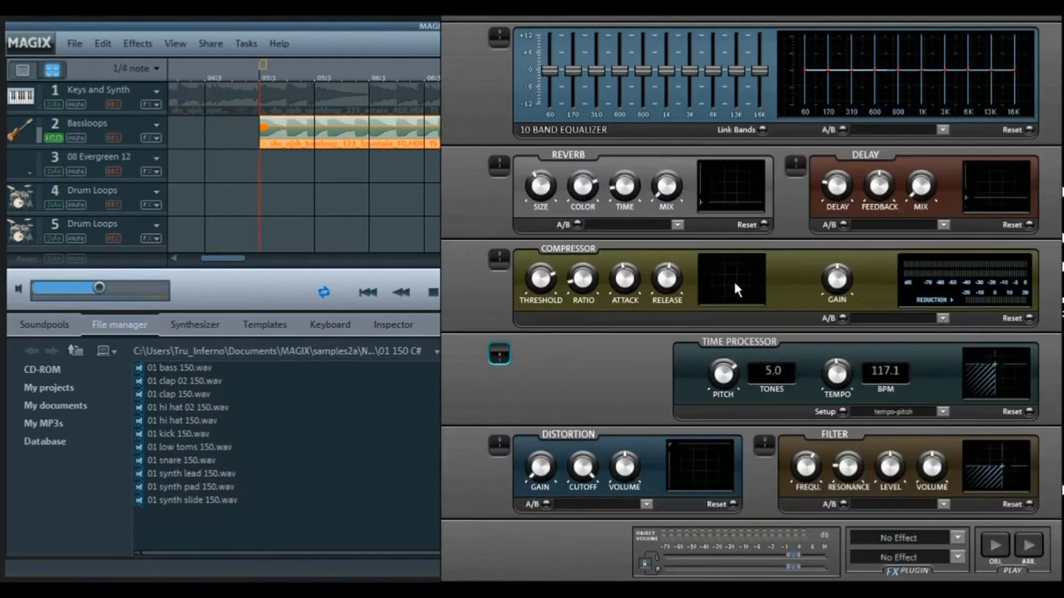
pyautogui.moveTo(790, 369); pyautogui.dragTo(738, 370)
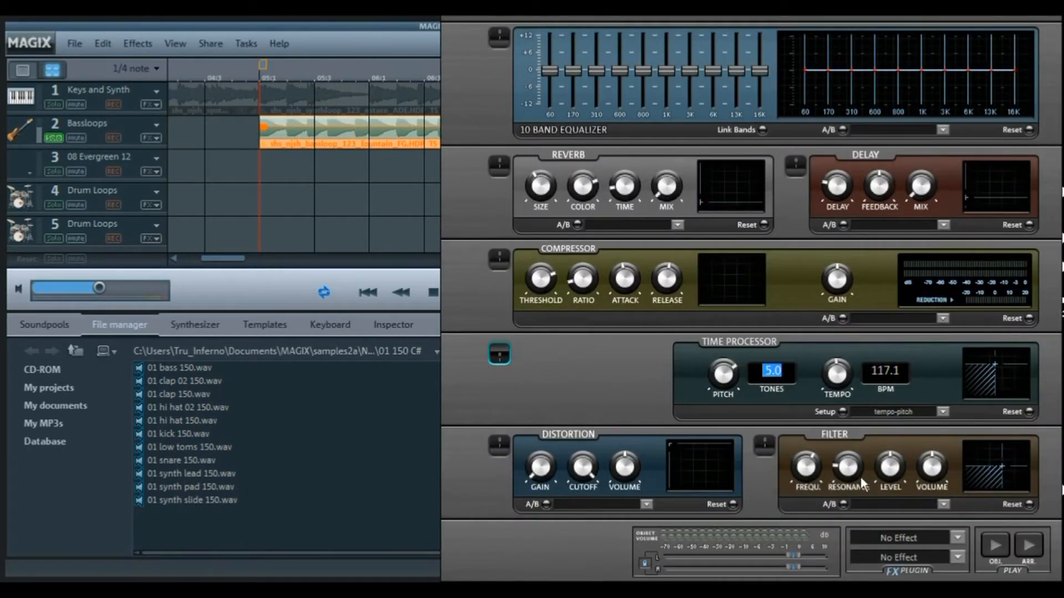
pyautogui.write('3')
pyautogui.press('Tab')
pyautogui.press('space')
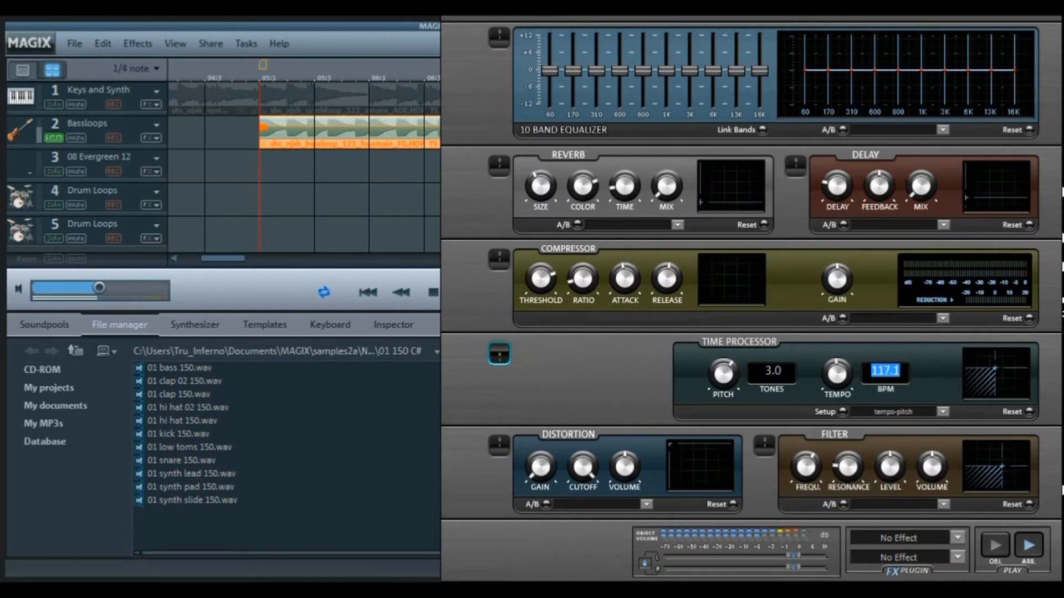
pyautogui.press('space')
# Set the bass loop's pitch to 0 tones and play it
pyautogui.write('0.0')
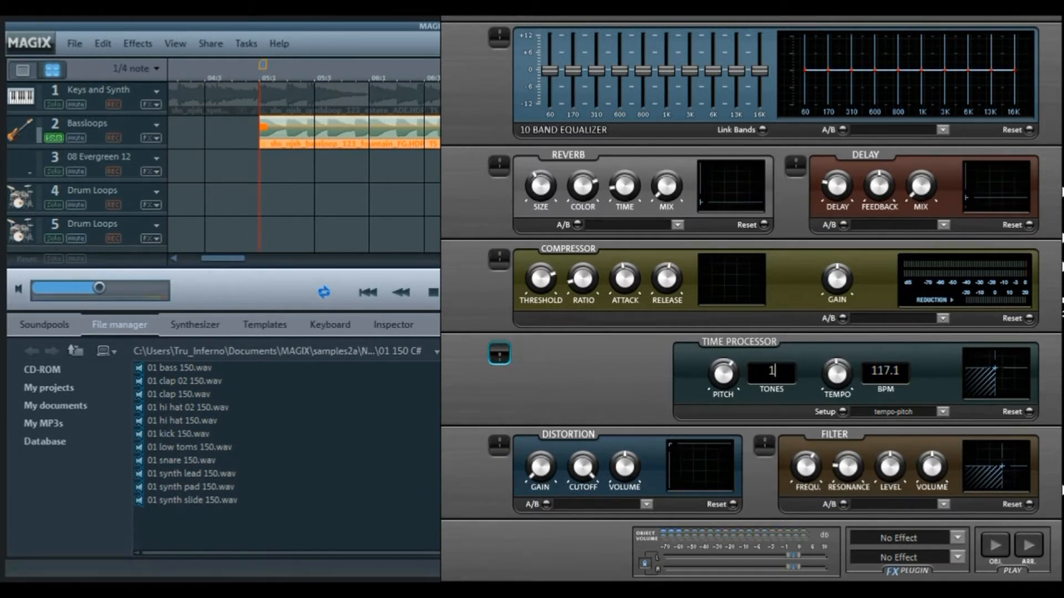
pyautogui.press('Tab')
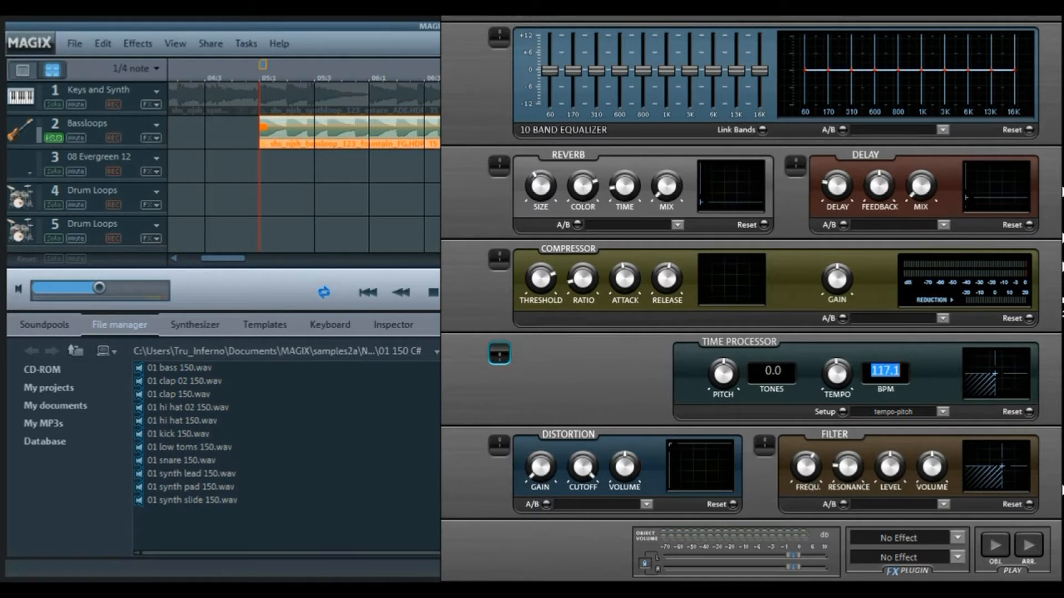
pyautogui.press('space')
# Set the bass loop's pitch back to 5 tones and listen to the result
pyautogui.press('Tab')
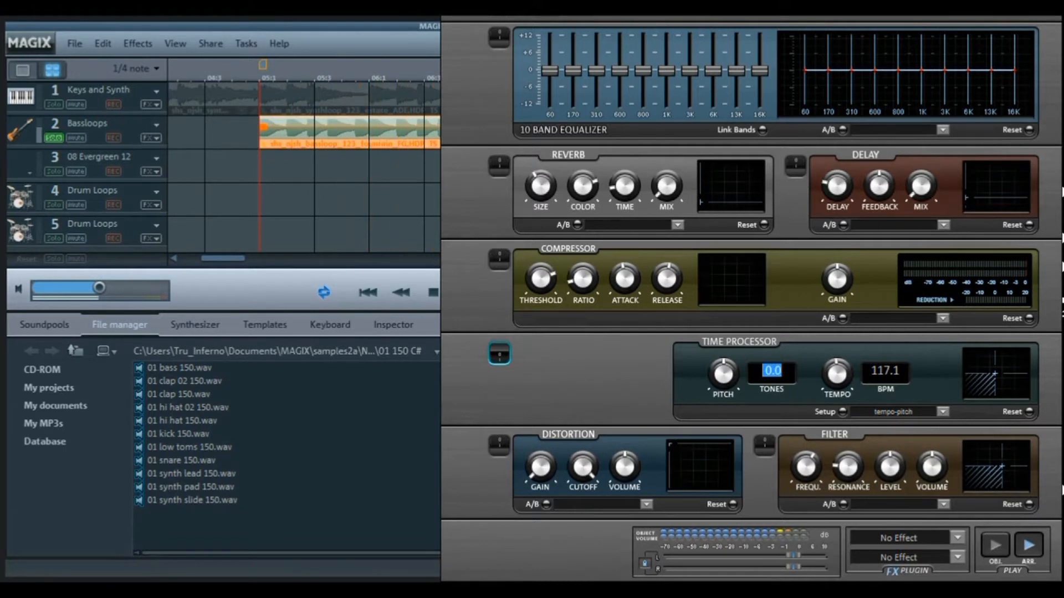
pyautogui.write('5')
pyautogui.press('Tab')
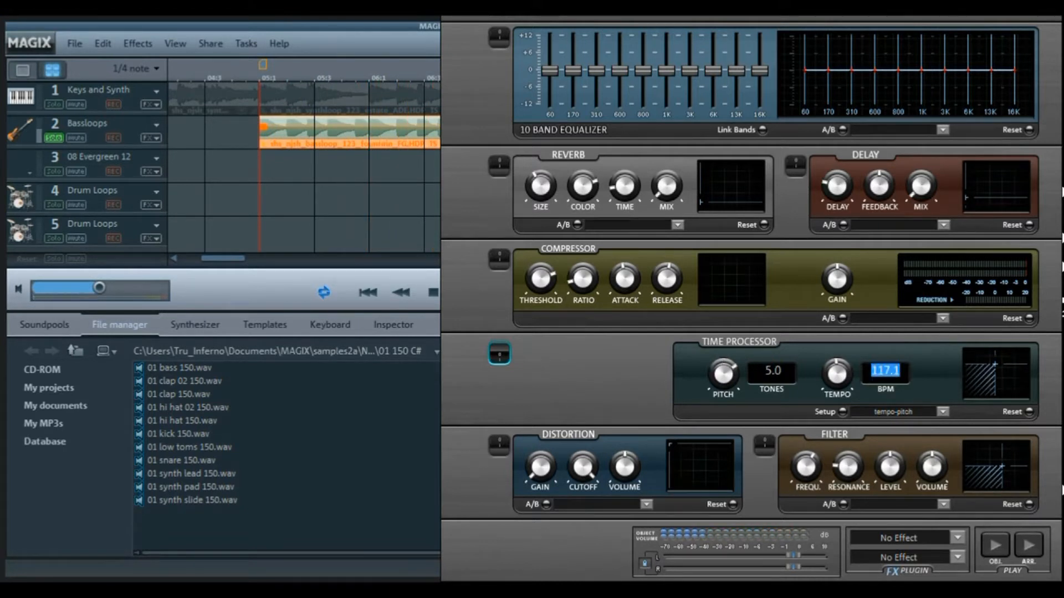
pyautogui.press('space')
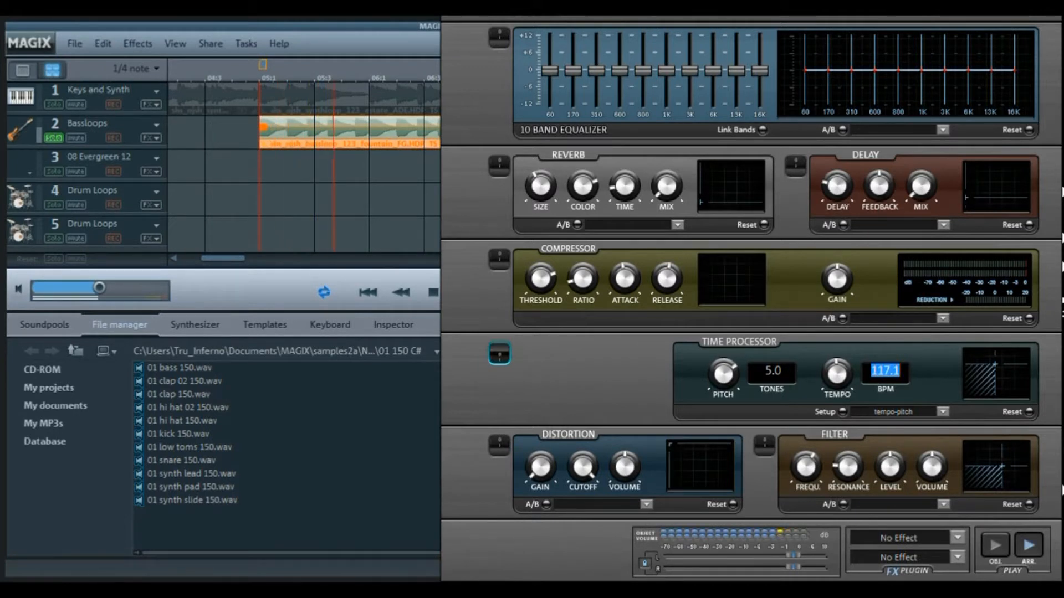
pyautogui.press('space')
# Try cutting the 3K, 6K and 13K bands of the bass loop's equalizer, and reset it before closing the effects rack
pyautogui.moveTo(993, 101); pyautogui.dragTo(936, 109)
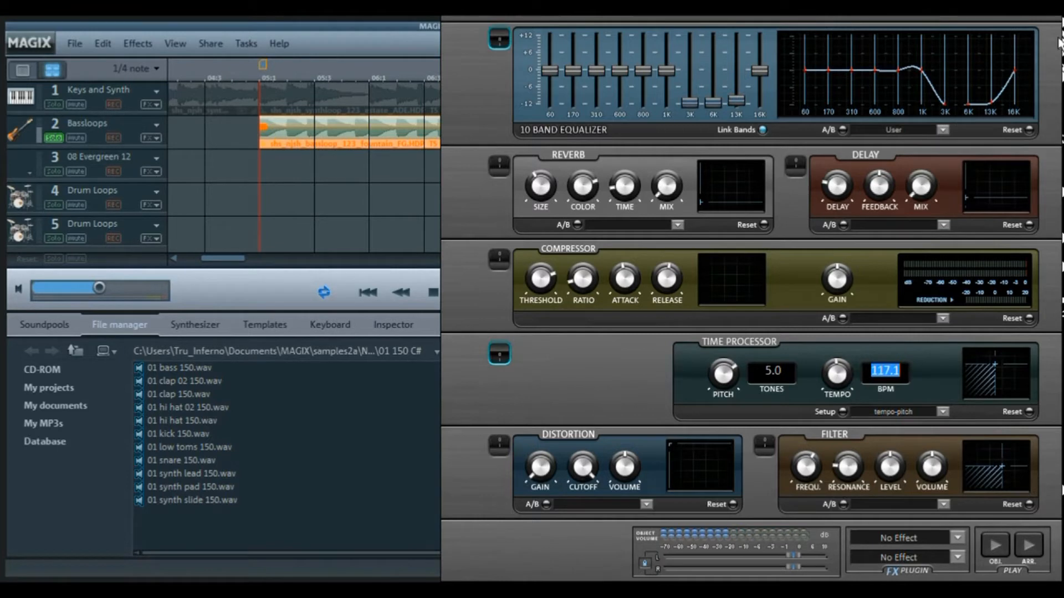
pyautogui.click(1027, 130)
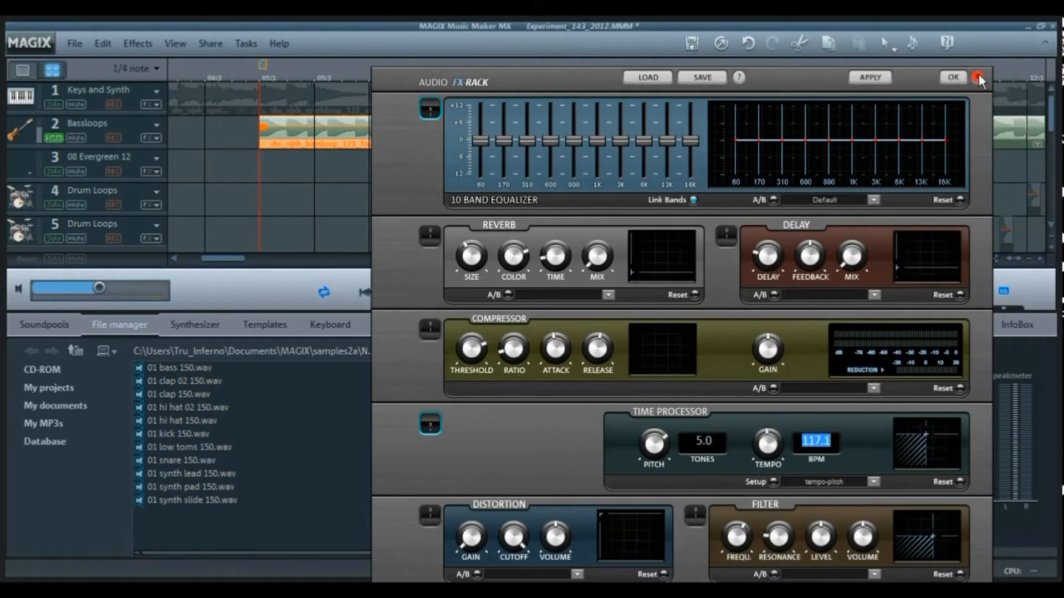
pyautogui.click(978, 78)
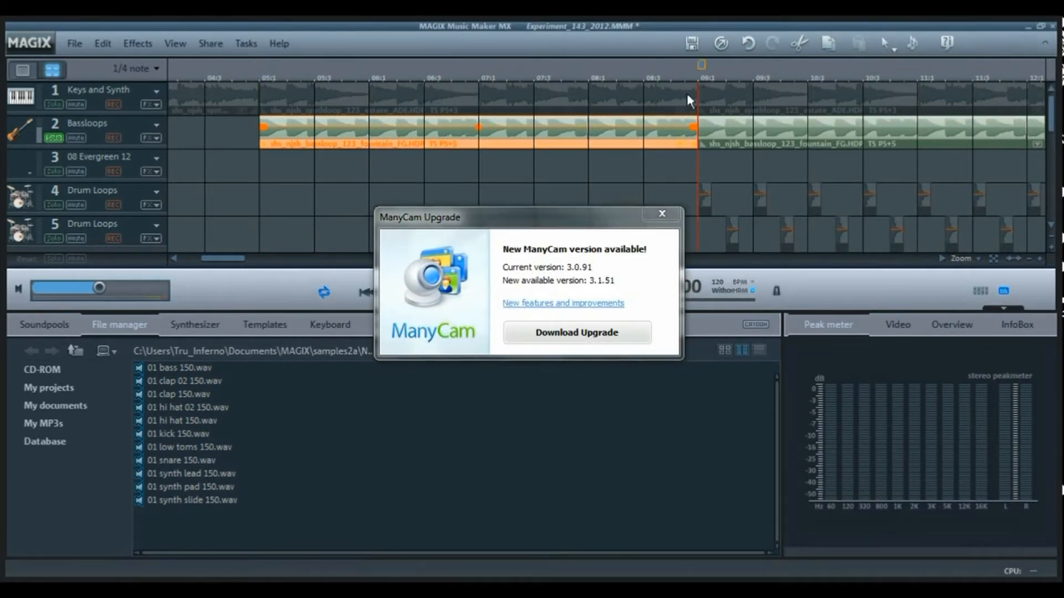
# Solo the Drum Loops track 4 in place of Bassloops and play its drum hits from bar 9
pyautogui.click(307, 198)
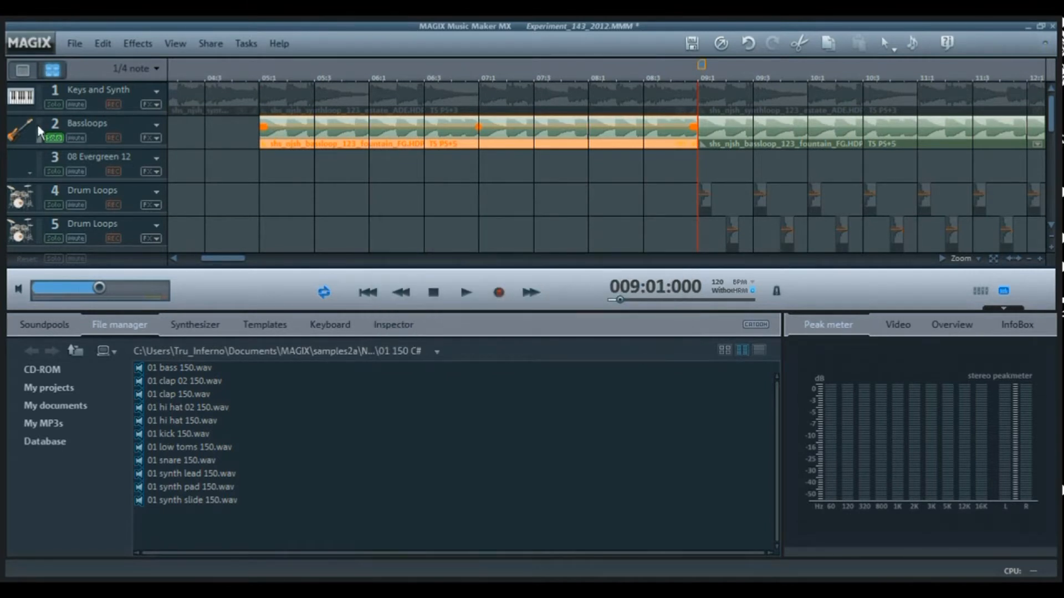
pyautogui.click(53, 204)
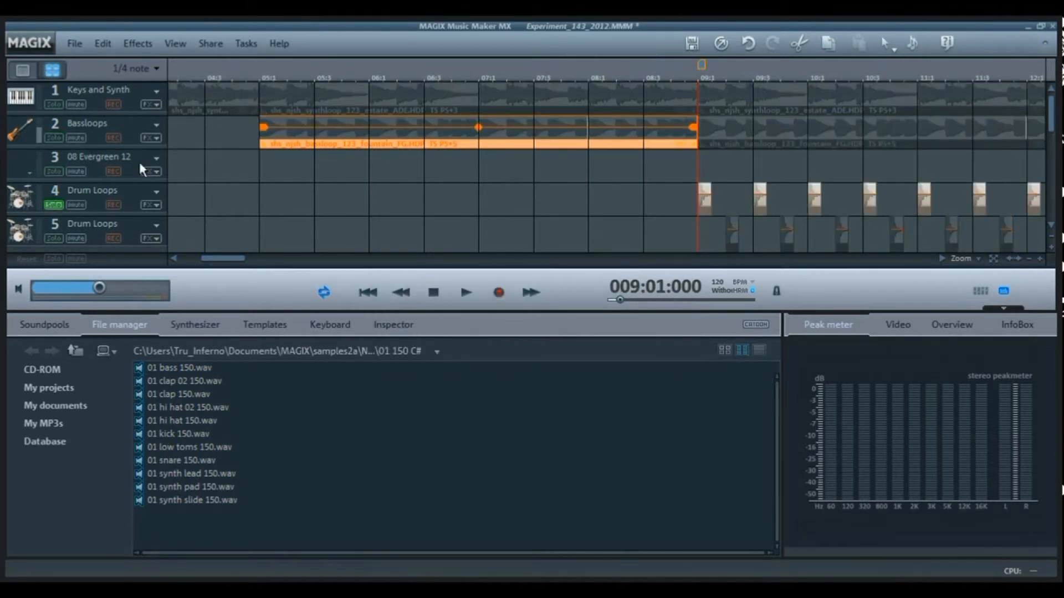
pyautogui.click(1040, 259)
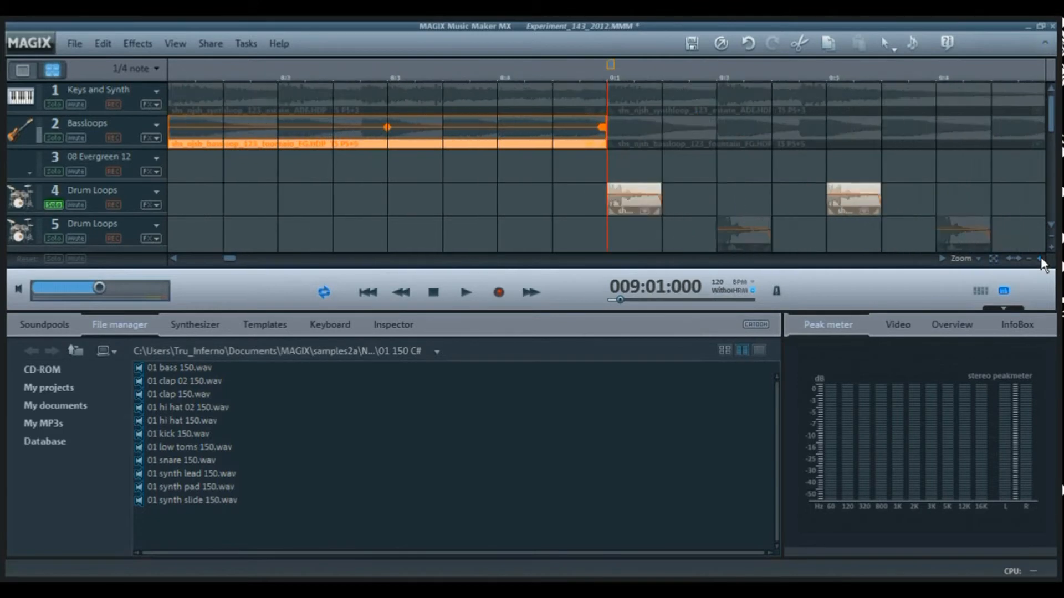
pyautogui.click(1039, 259)
pyautogui.click(1040, 258)
pyautogui.click(762, 200)
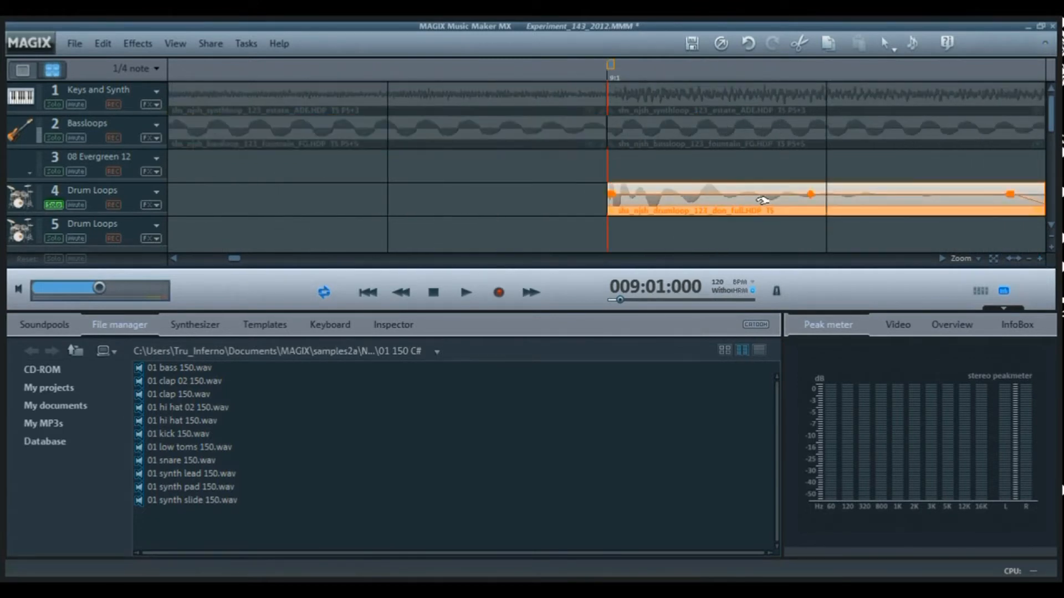
pyautogui.press('space')
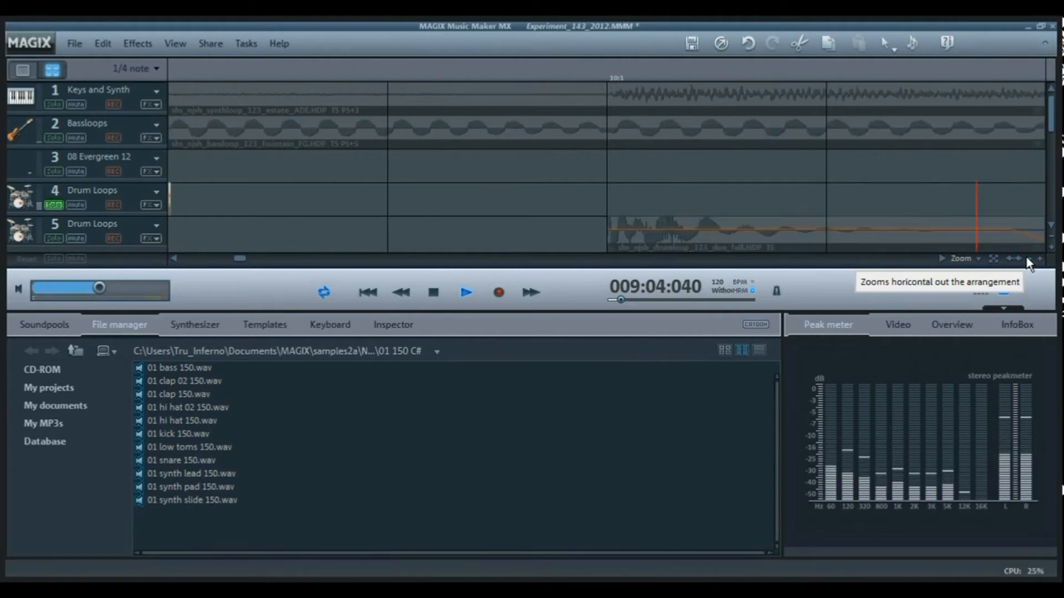
pyautogui.click(1025, 258)
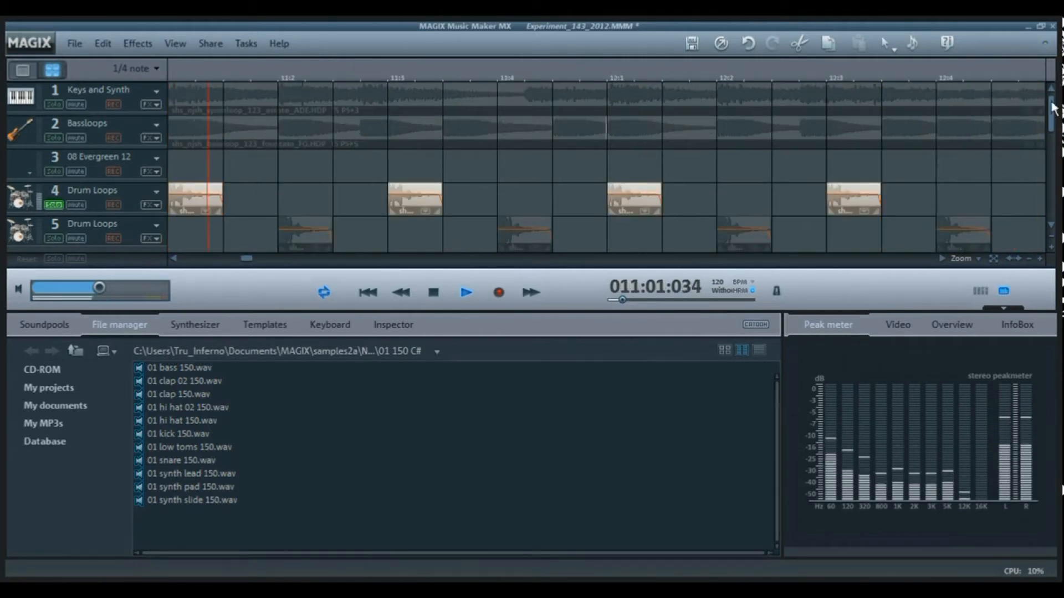
pyautogui.press('space')
# Stop playback and solo the Drum Loops track 7
pyautogui.moveTo(1050, 115); pyautogui.dragTo(1052, 143)
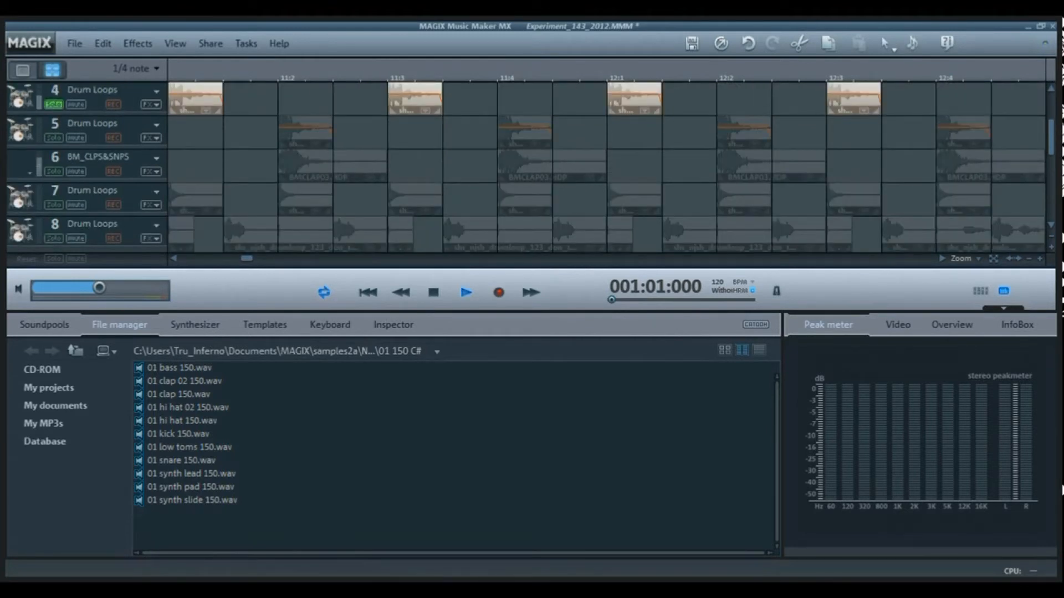
pyautogui.press('space')
pyautogui.click(55, 208)
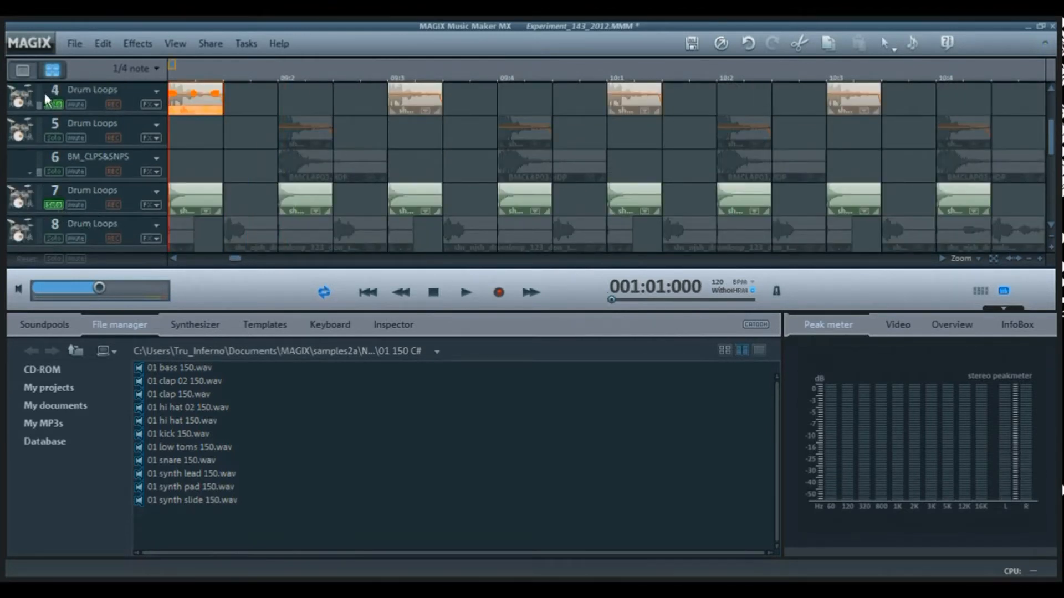
# Take the Drum Loops track 4 out of solo and play the Drum Loops track 7 on its own
pyautogui.click(51, 102)
pyautogui.press('space')
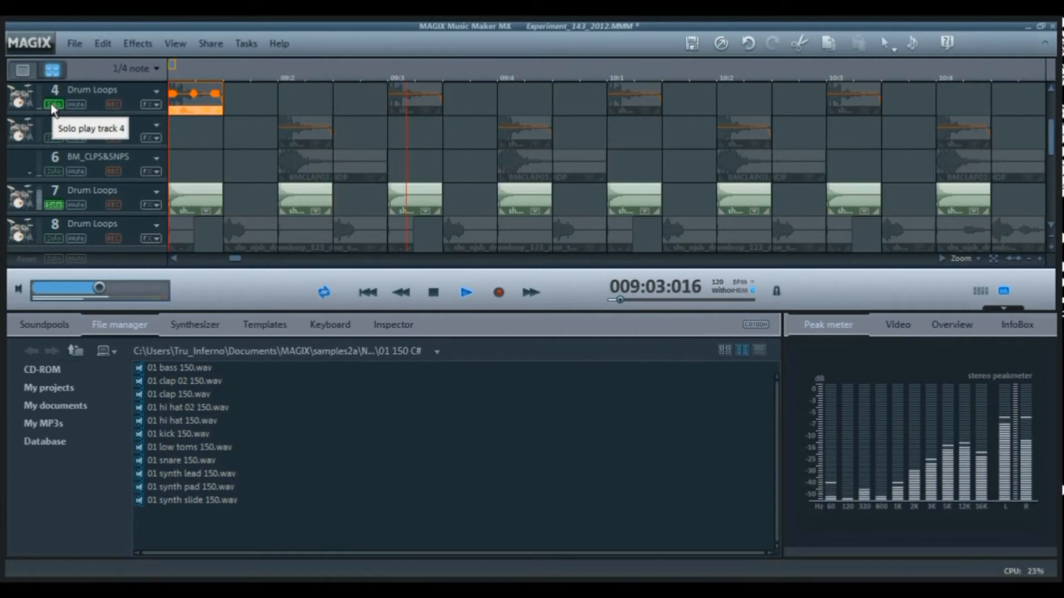
pyautogui.press('space')
# Solo the Drum Loops track 4 in place of track 7 and play its drum hits again
pyautogui.click(51, 102)
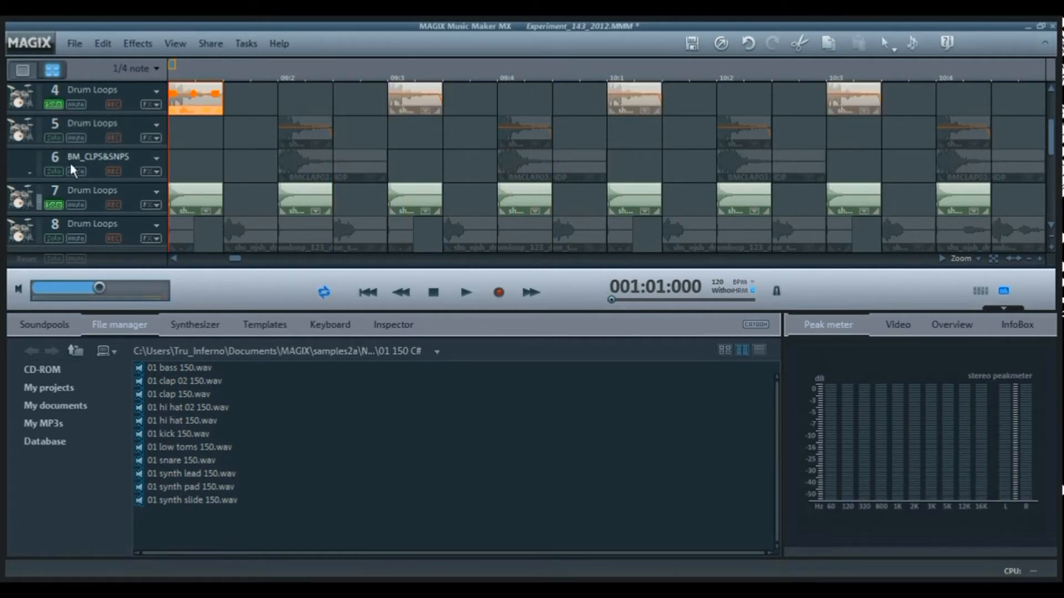
pyautogui.click(54, 205)
pyautogui.press('space')
pyautogui.press('space')
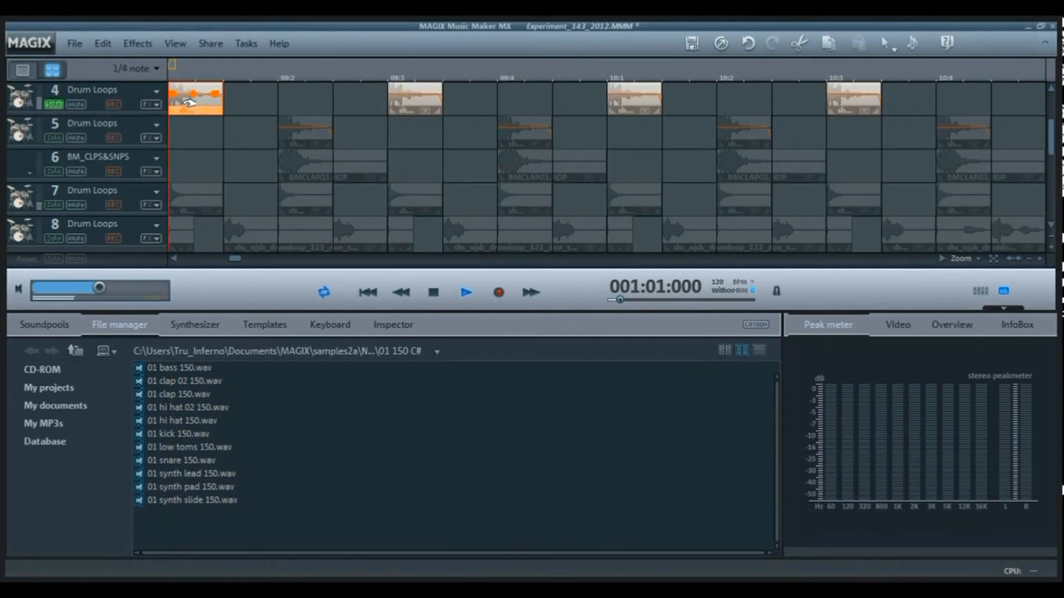
# Open the audio effects rack of the first drum hit on track 4, check its settings and close it
pyautogui.doubleClick(190, 109)
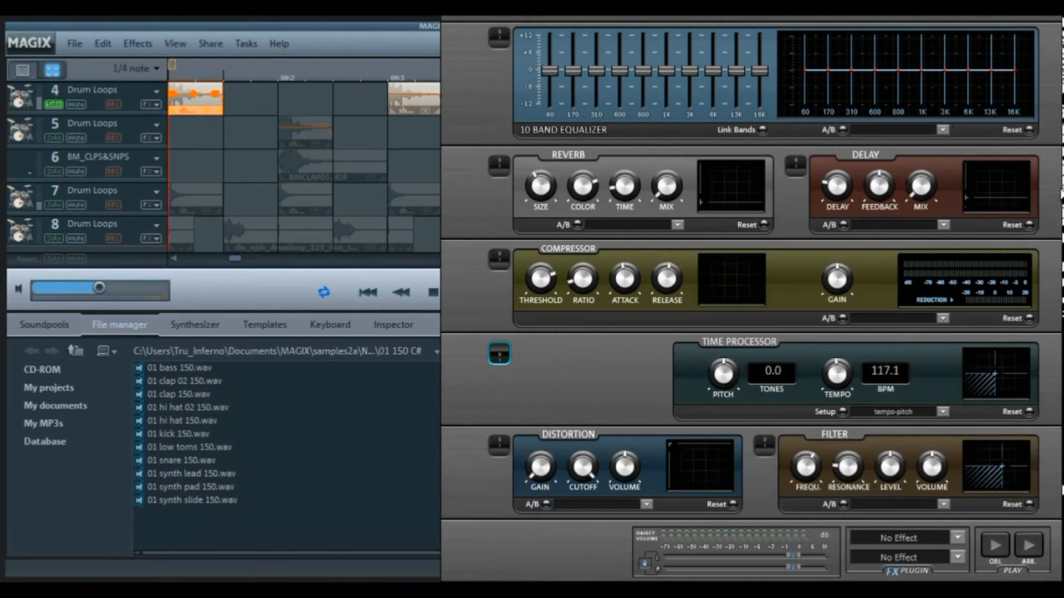
pyautogui.moveTo(1051, 20); pyautogui.dragTo(916, 156)
pyautogui.click(911, 143)
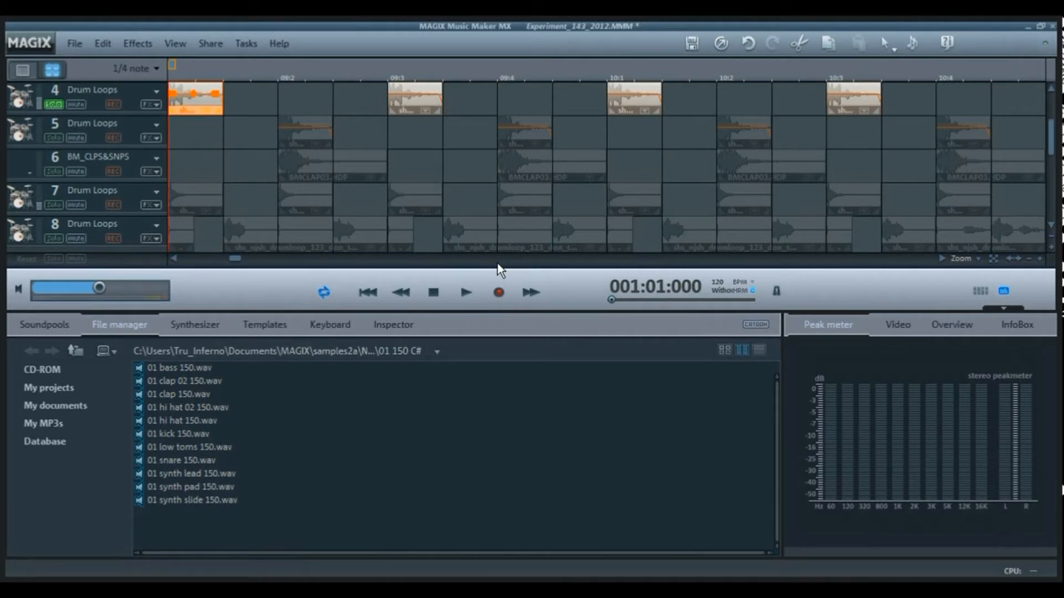
# Unsolo track 4, open the effects rack of track 7's first loop, play that object alone and close the rack
pyautogui.click(46, 102)
pyautogui.click(186, 200)
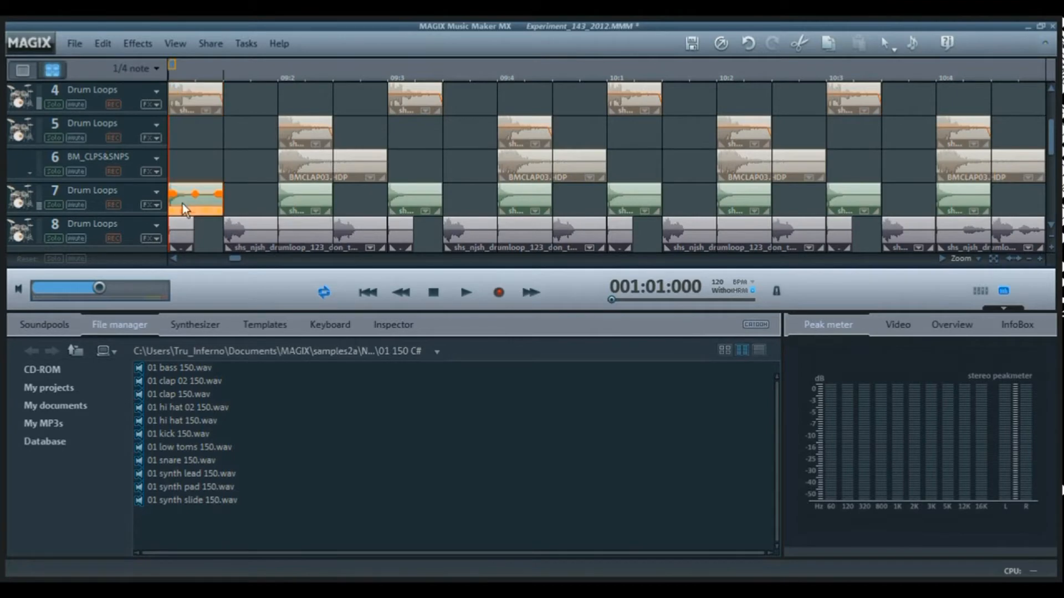
pyautogui.doubleClick(182, 204)
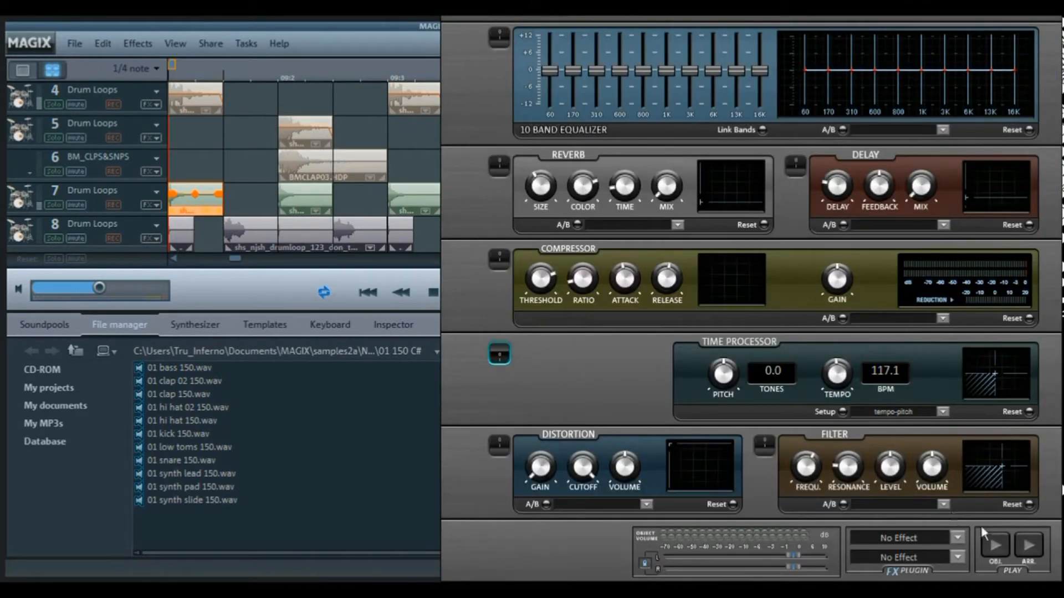
pyautogui.click(996, 544)
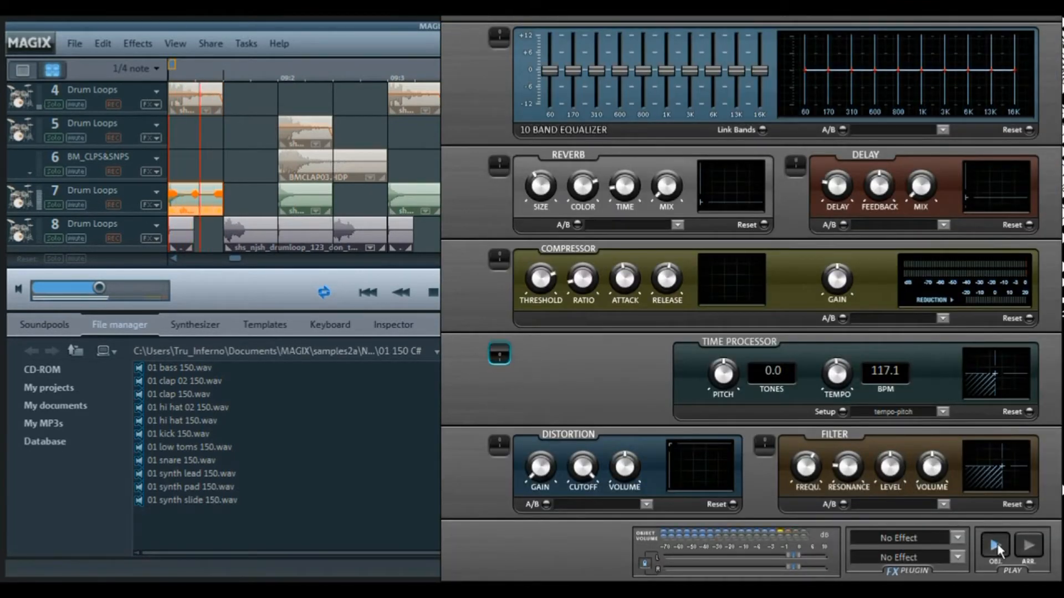
pyautogui.moveTo(1054, 93); pyautogui.dragTo(806, 304)
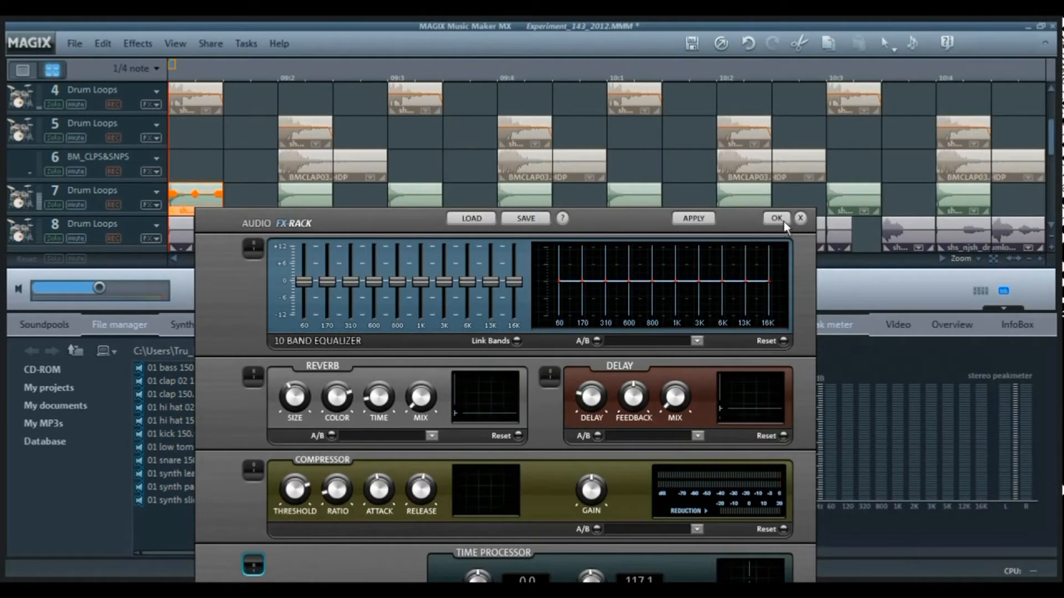
pyautogui.click(780, 221)
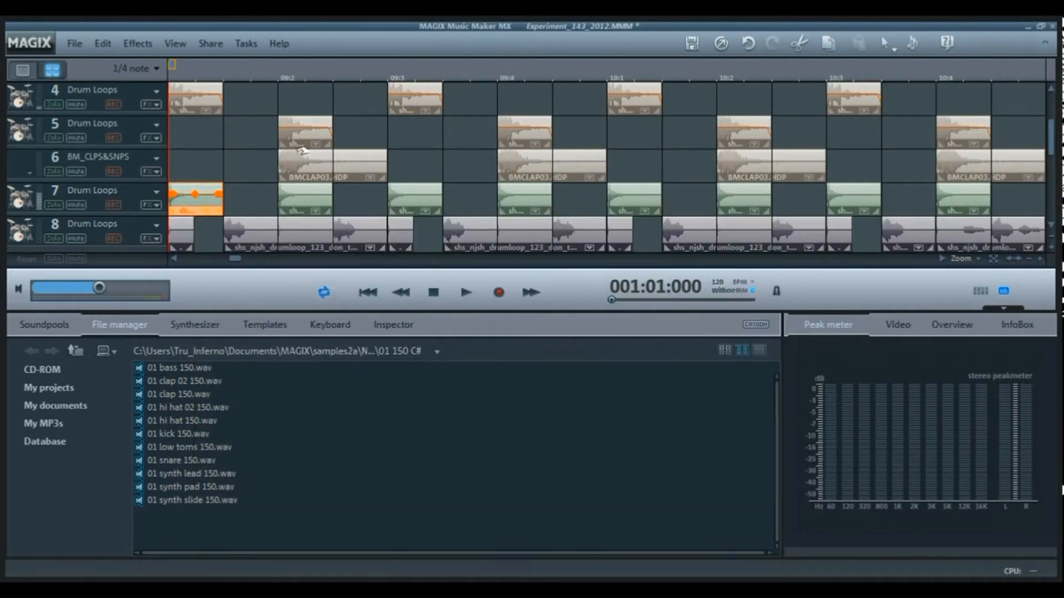
# Solo the Drum Loops track 5 and play its drum hits from bar 9
pyautogui.click(57, 205)
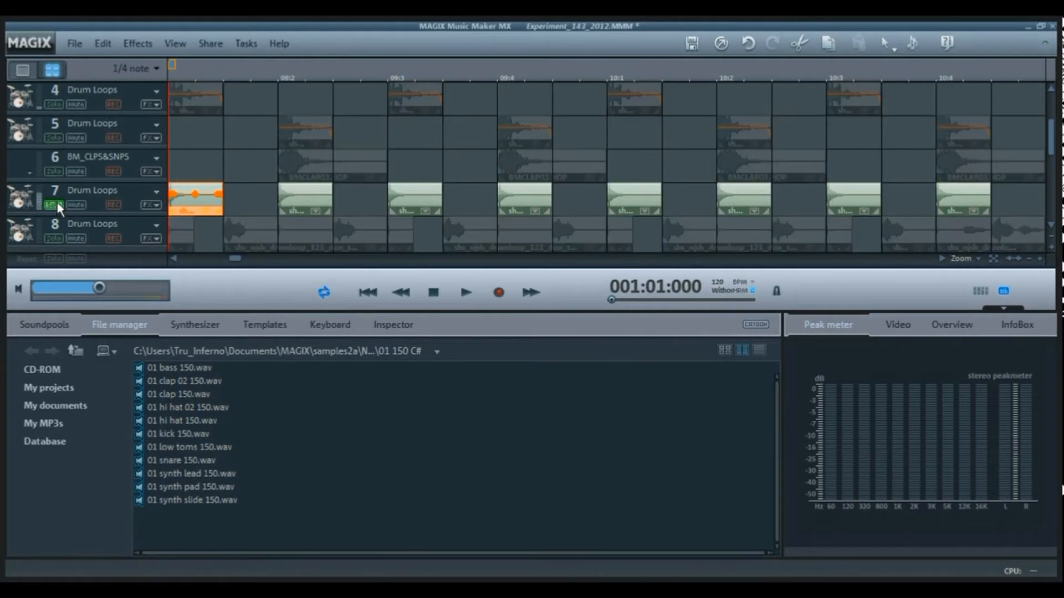
pyautogui.click(58, 205)
pyautogui.click(54, 138)
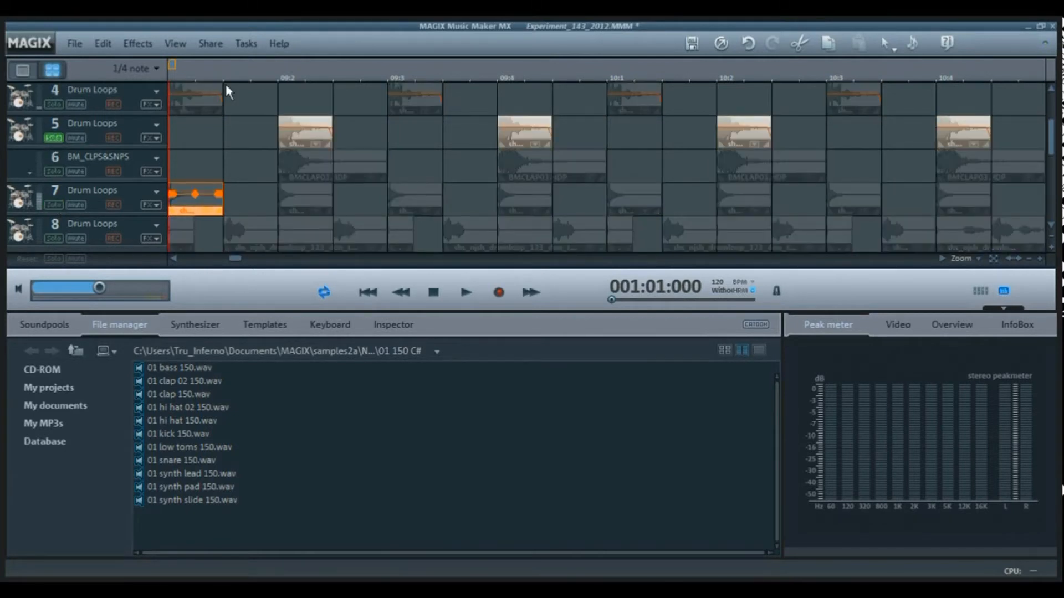
pyautogui.press('space')
pyautogui.press('space')
pyautogui.click(1040, 259)
pyautogui.click(1041, 258)
pyautogui.press('space')
pyautogui.press('space')
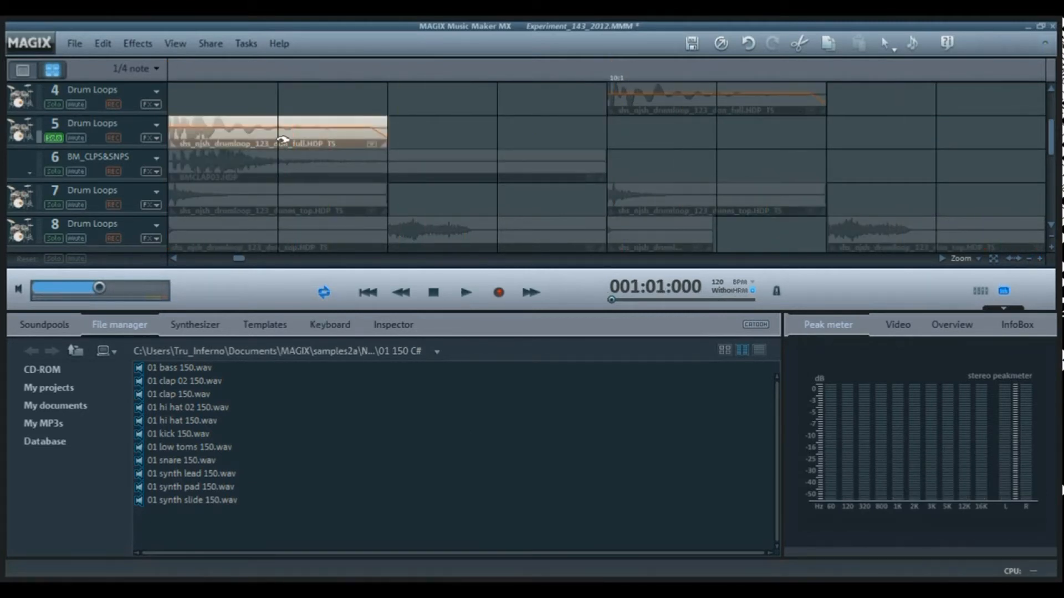
# Open the effects rack of the drum loop on track 5, check its settings and close it
pyautogui.doubleClick(281, 141)
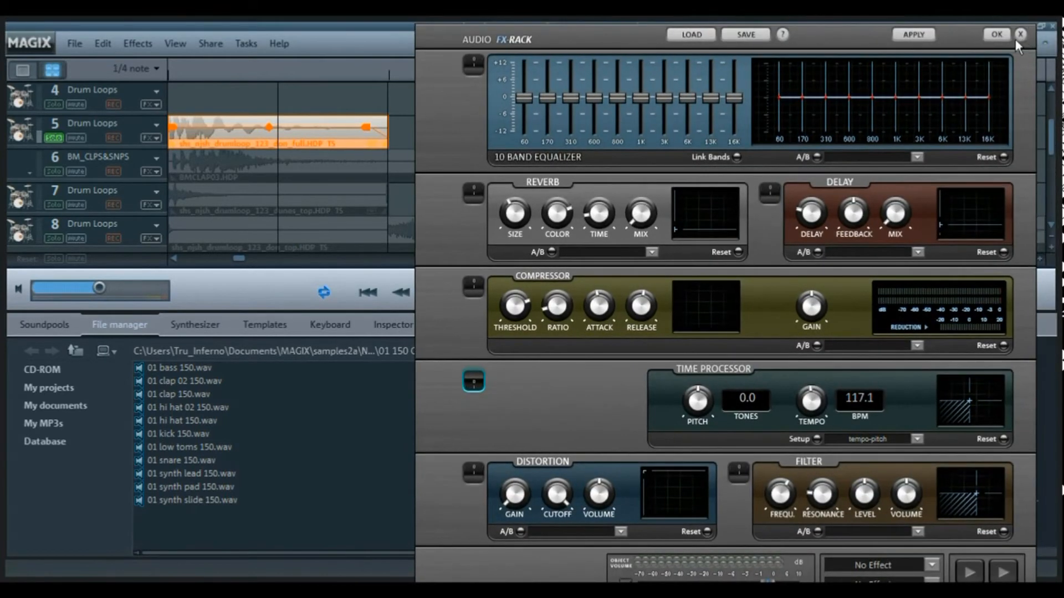
pyautogui.click(1018, 35)
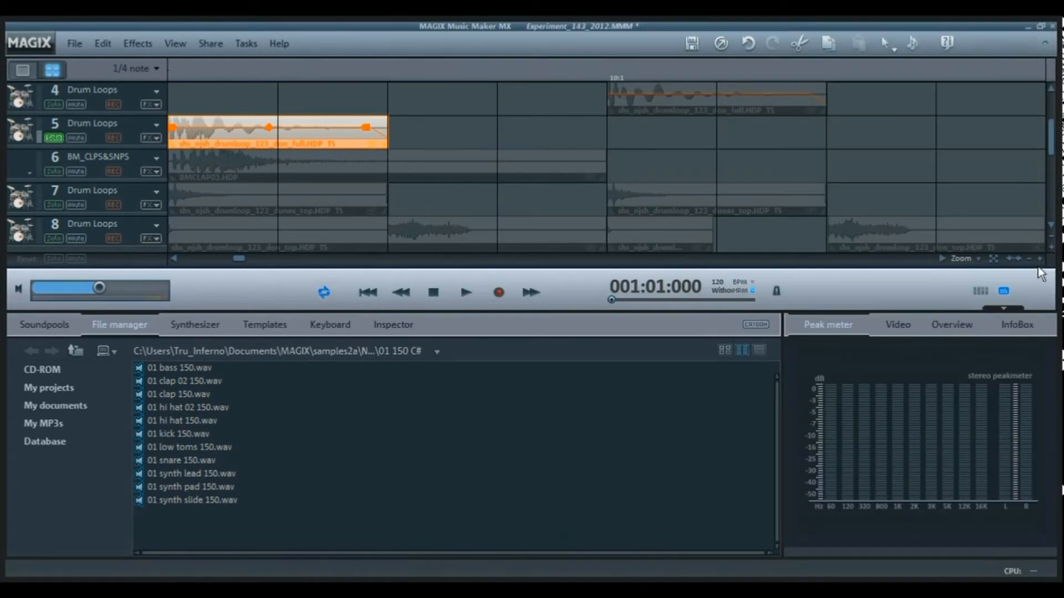
pyautogui.click(1029, 257)
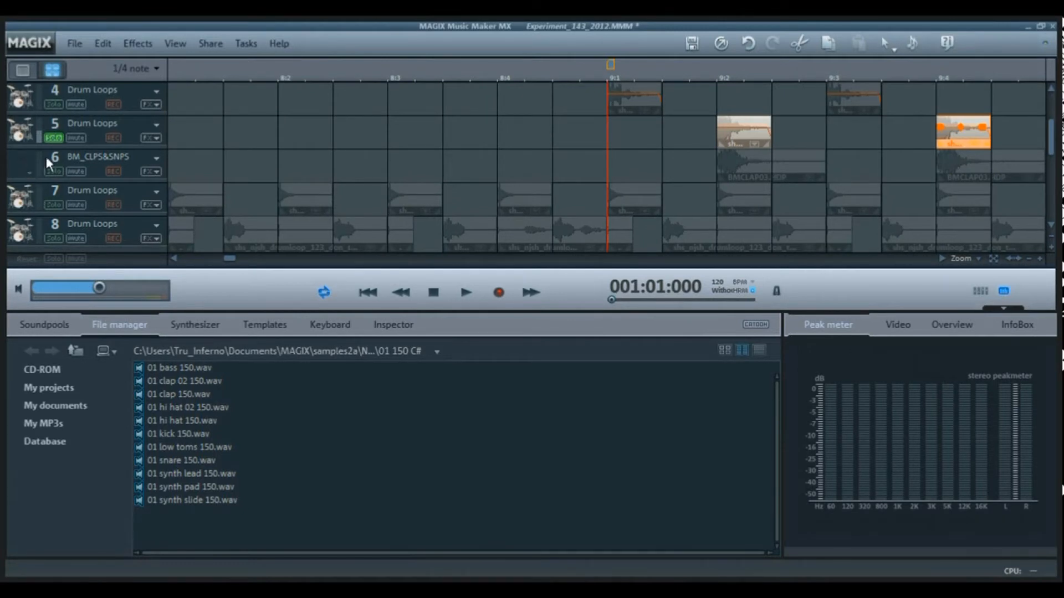
# Solo the BM_CLPS&SNPS track 6 in place of track 5 and play its claps from bar 9
pyautogui.click(55, 136)
pyautogui.press('space')
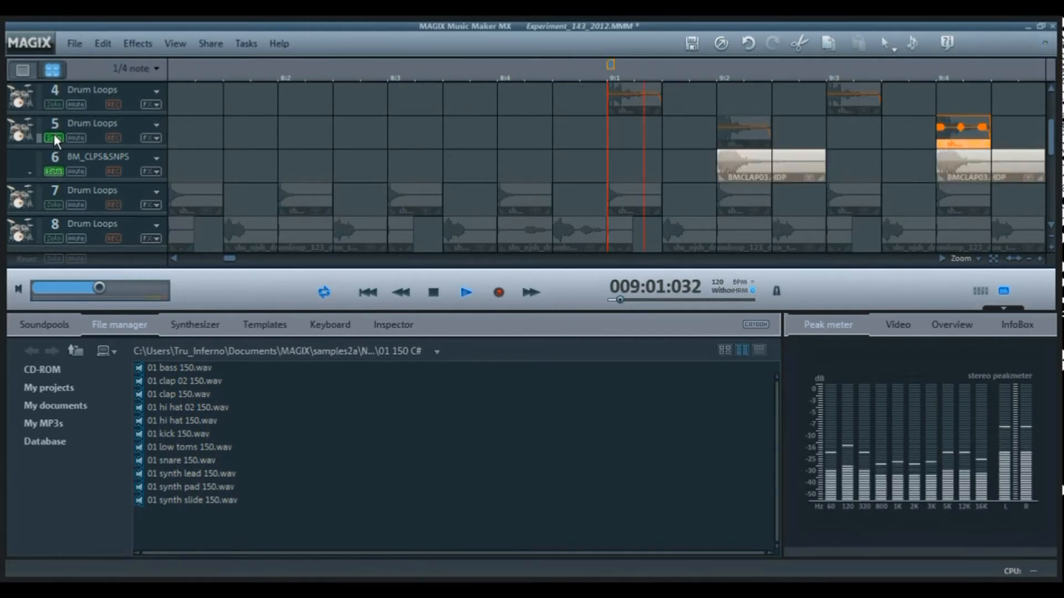
pyautogui.click(54, 136)
pyautogui.press('space')
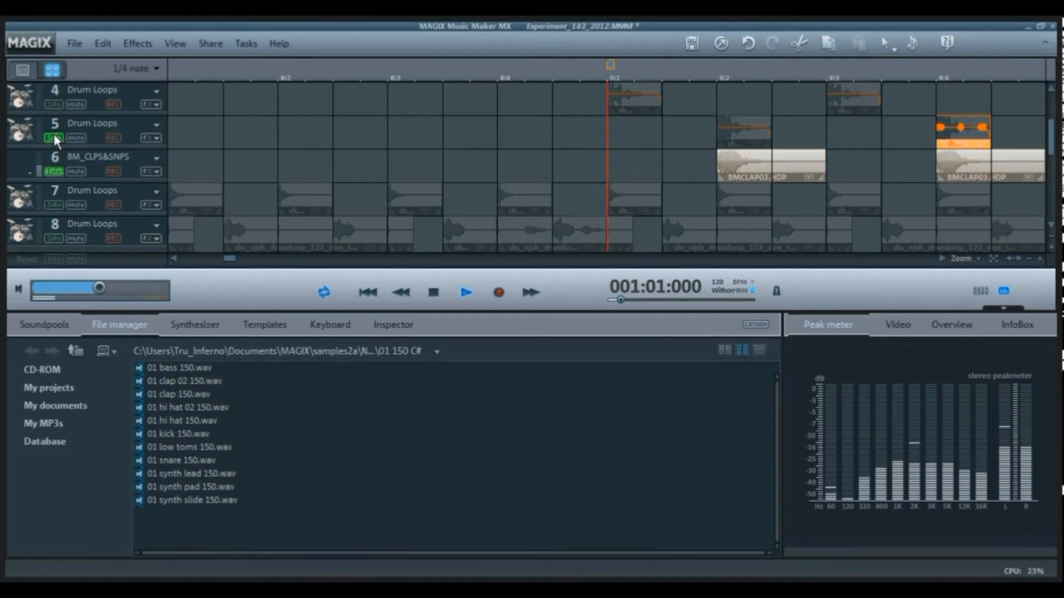
# Open the effects rack of the first BMCLAP03 clip on track 6, check its settings and close it
pyautogui.doubleClick(755, 167)
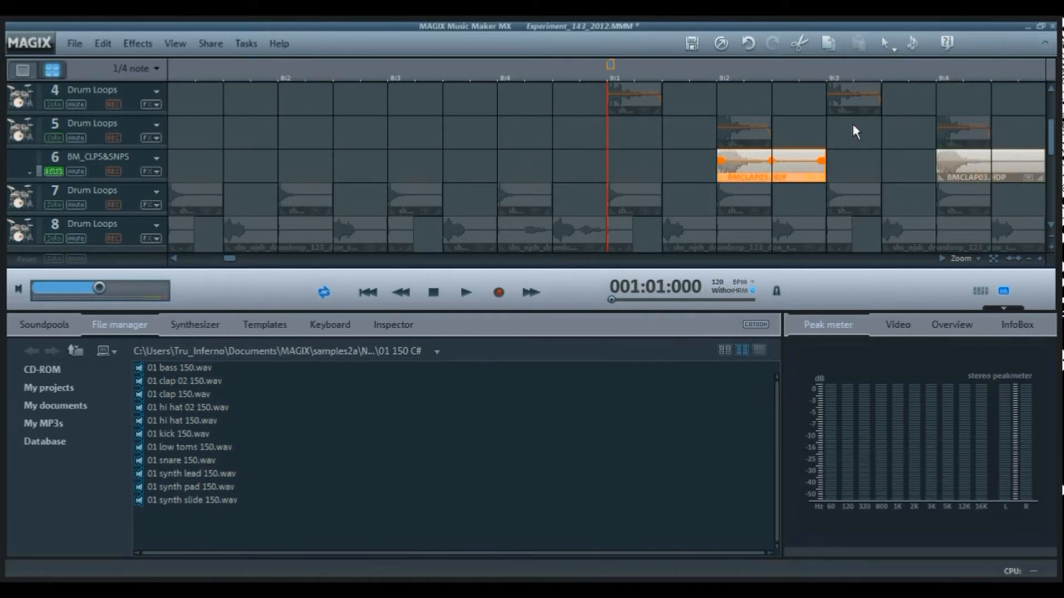
pyautogui.moveTo(1054, 90); pyautogui.dragTo(870, 262)
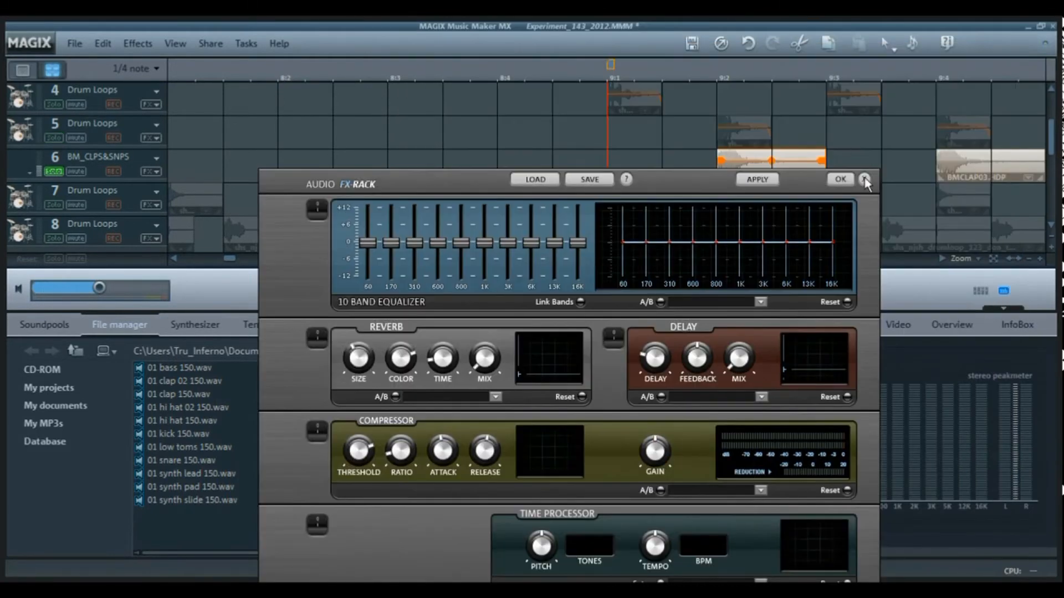
pyautogui.click(863, 179)
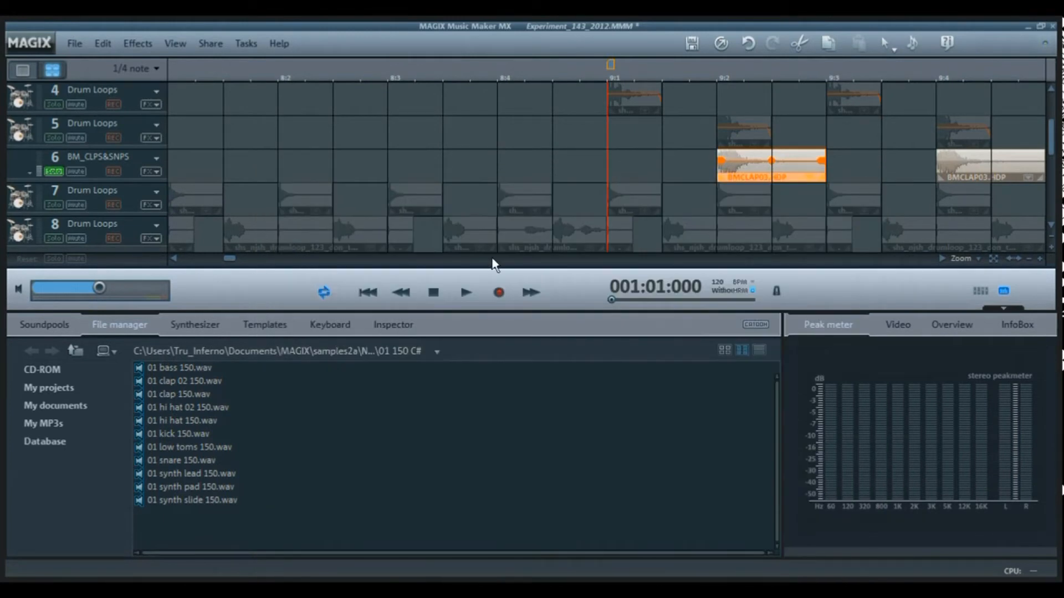
# Solo the Drum Loops track 7 in place of track 6, play it from bar 9 and unsolo it
pyautogui.click(53, 204)
pyautogui.click(53, 172)
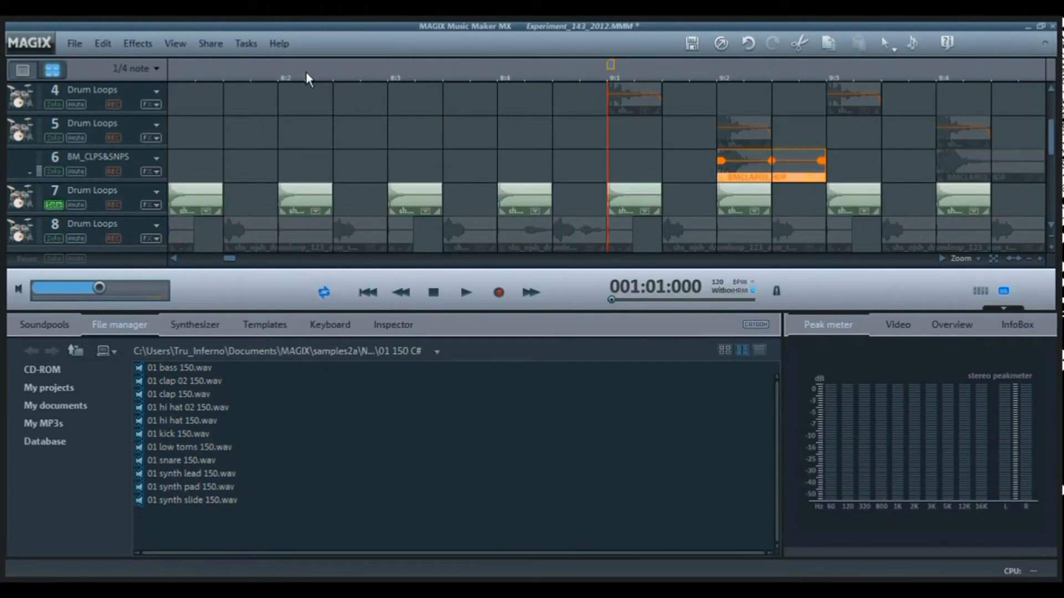
pyautogui.press('space')
pyautogui.press('space')
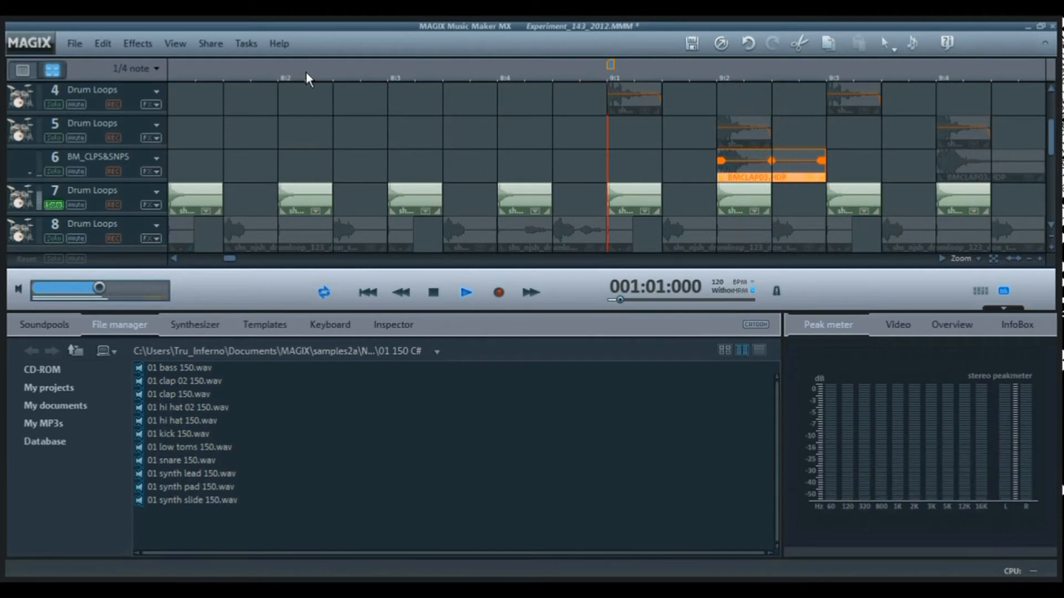
pyautogui.click(54, 205)
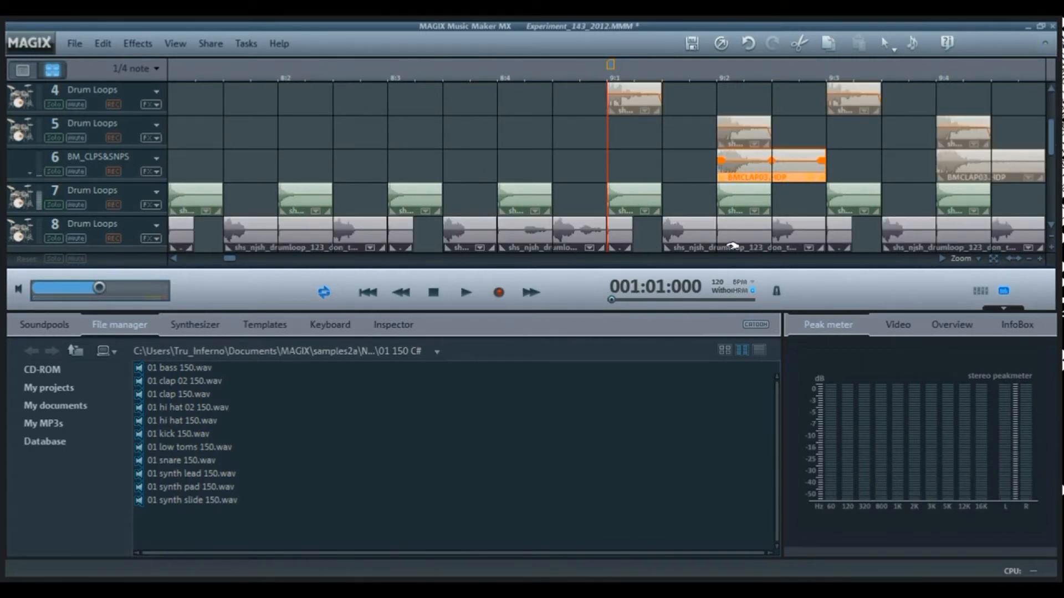
# Solo the Drum Loops track 5 together with the BM_CLPS&SNPS track 6 and play both layered from bar 9
pyautogui.click(53, 171)
pyautogui.click(53, 137)
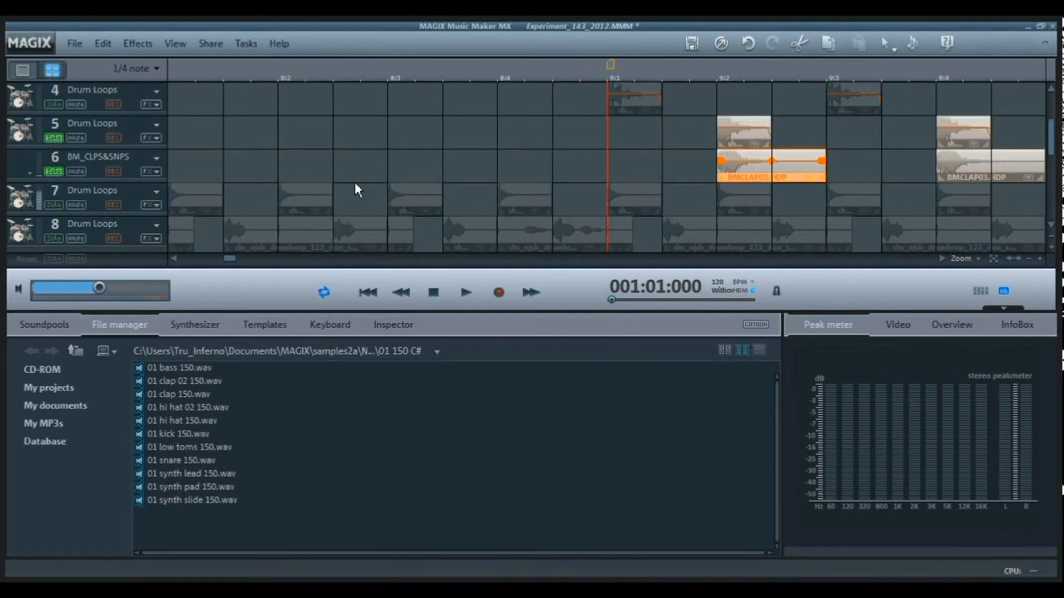
pyautogui.press('space')
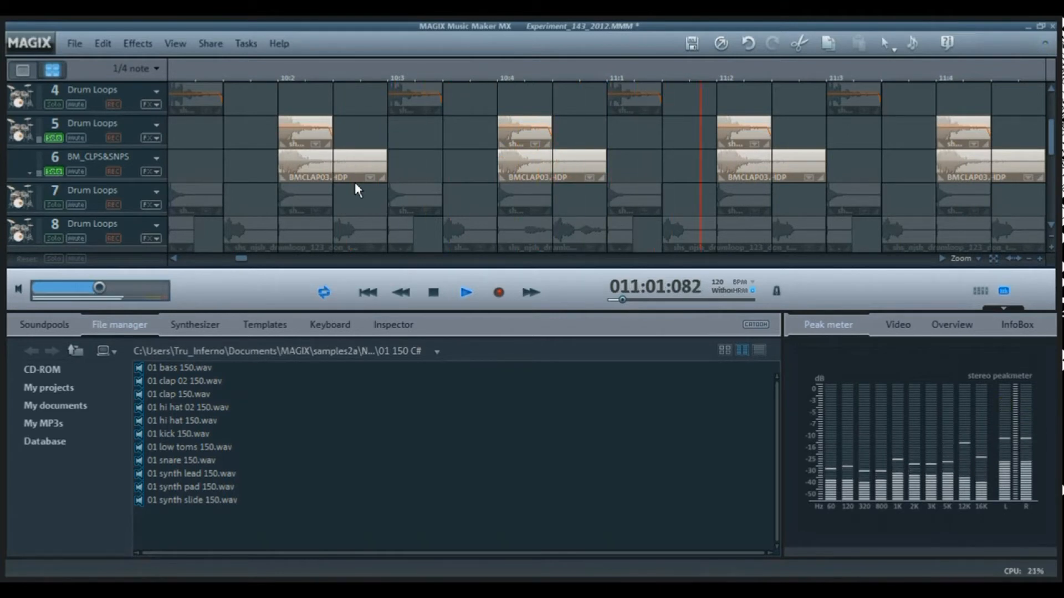
pyautogui.press('space')
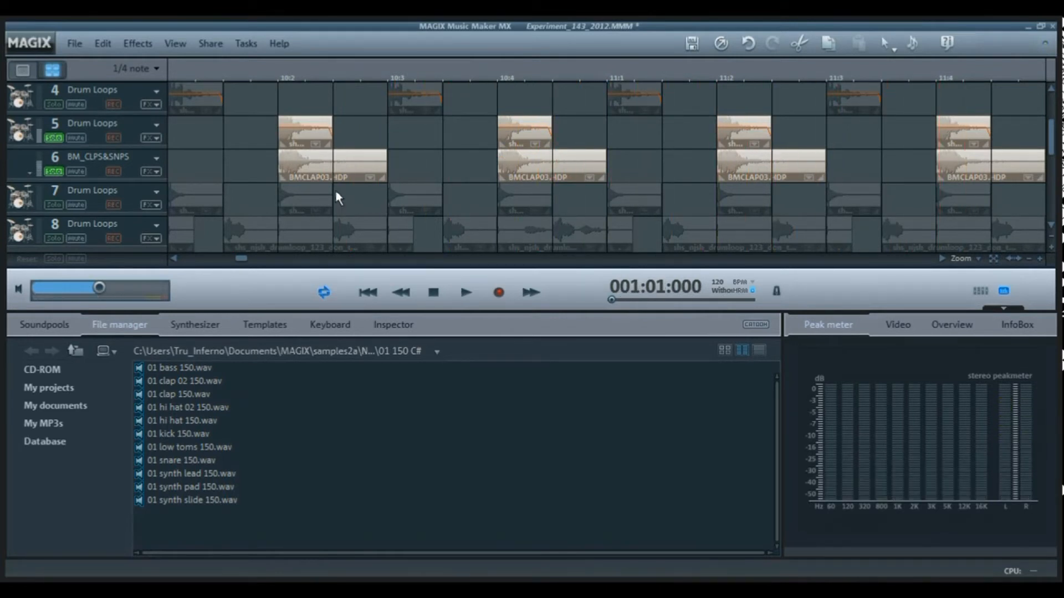
# Solo the Drum Loops track 8 in place of tracks 5 and 6 and play its loop from bar 9
pyautogui.click(52, 172)
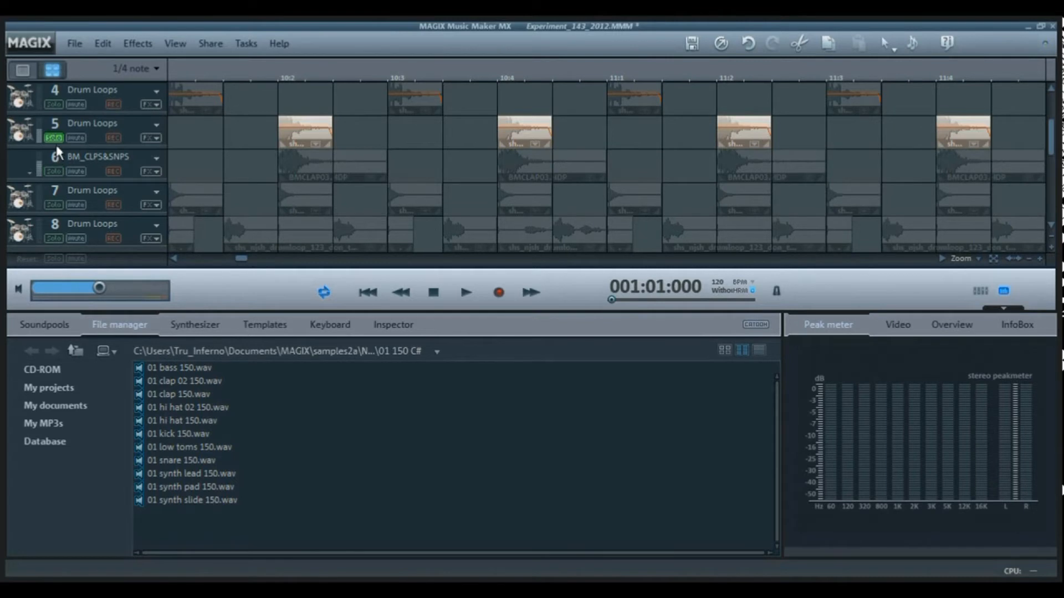
pyautogui.click(54, 139)
pyautogui.click(53, 239)
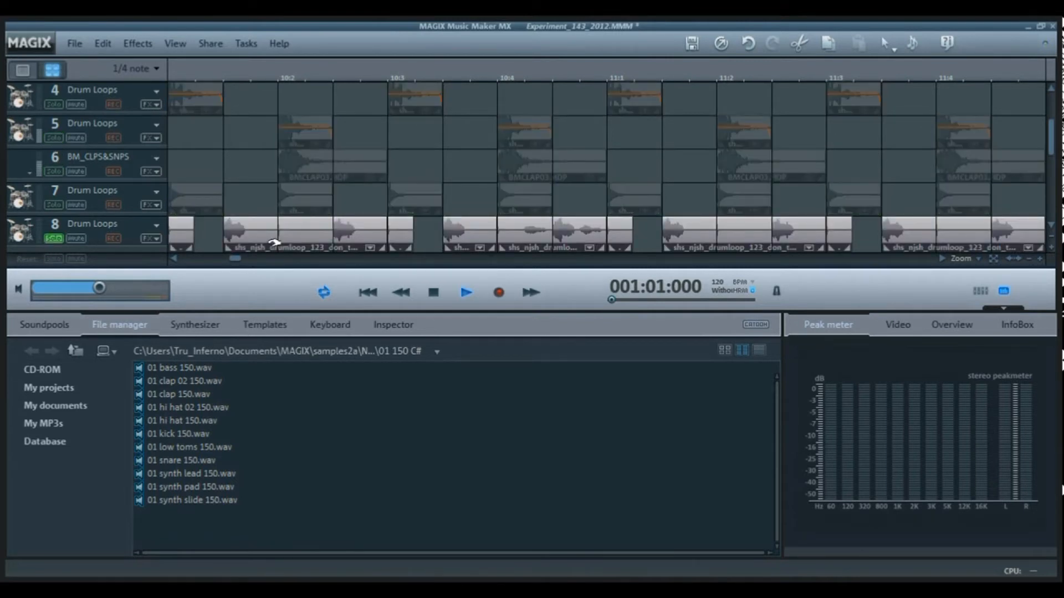
pyautogui.press('space')
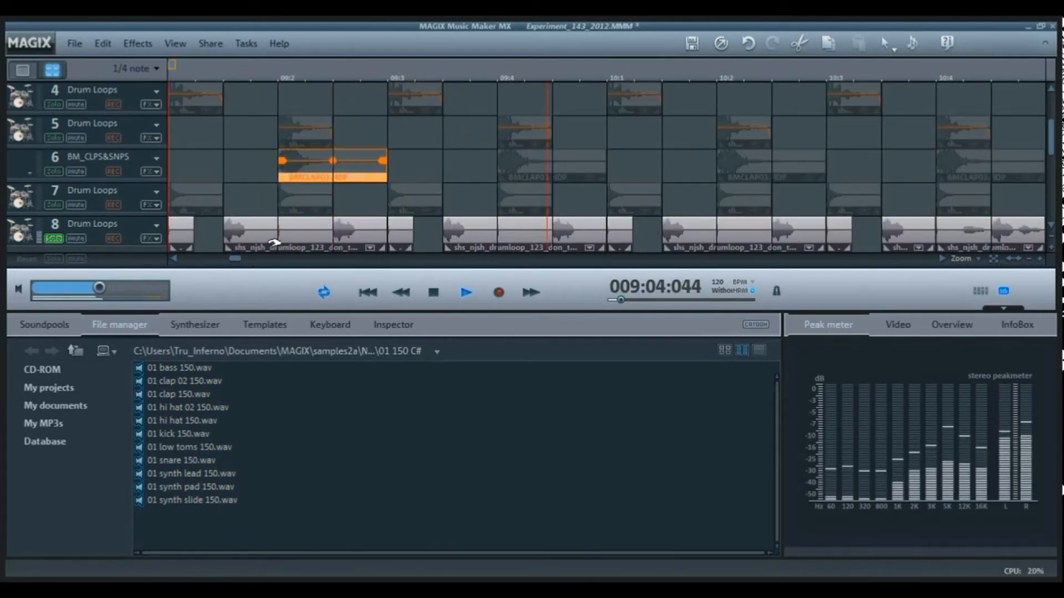
pyautogui.press('space')
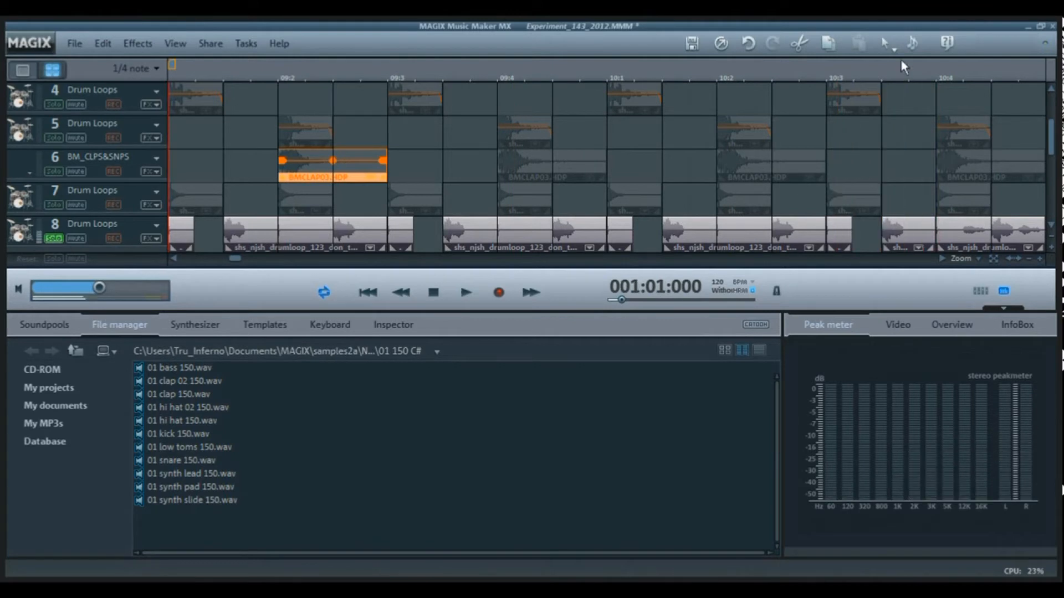
# Add the drum tracks 4, 5, 6 and 7 to the solo alongside track 8
pyautogui.scroll(-3, 1053, 138)
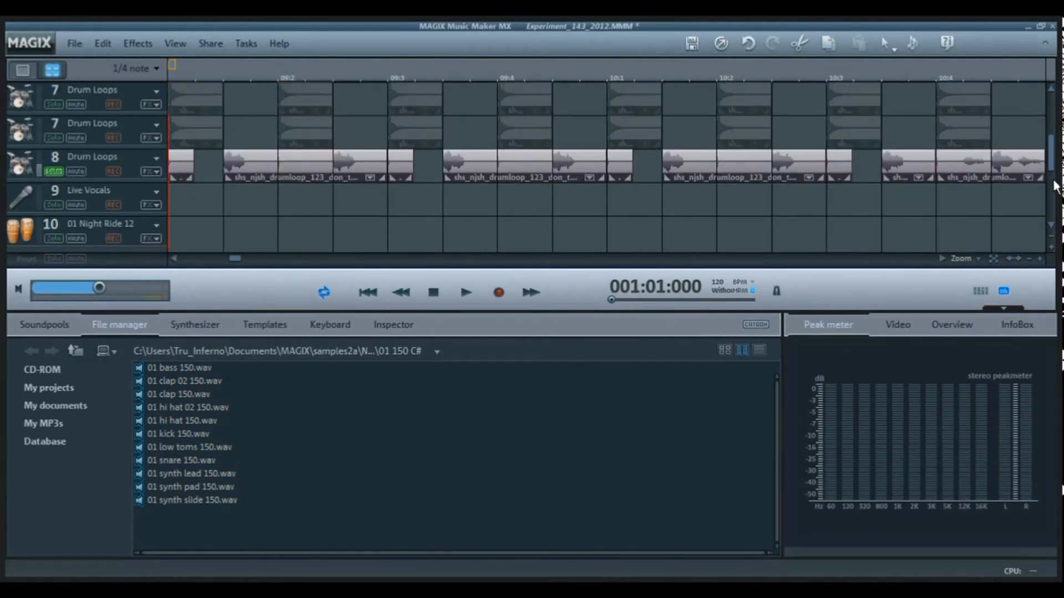
pyautogui.scroll(4, 1052, 141)
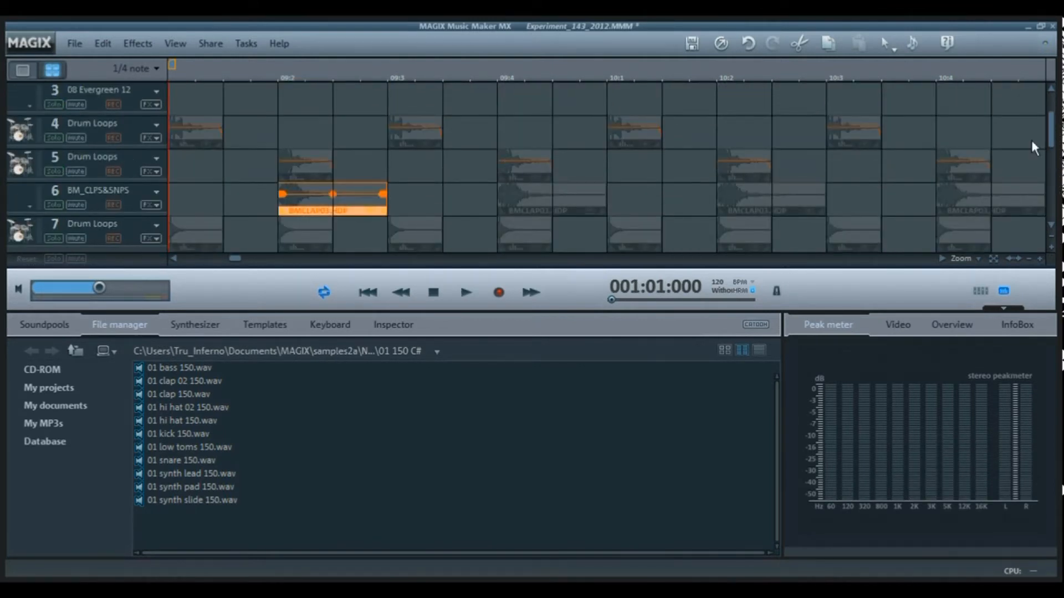
pyautogui.click(60, 137)
pyautogui.click(54, 172)
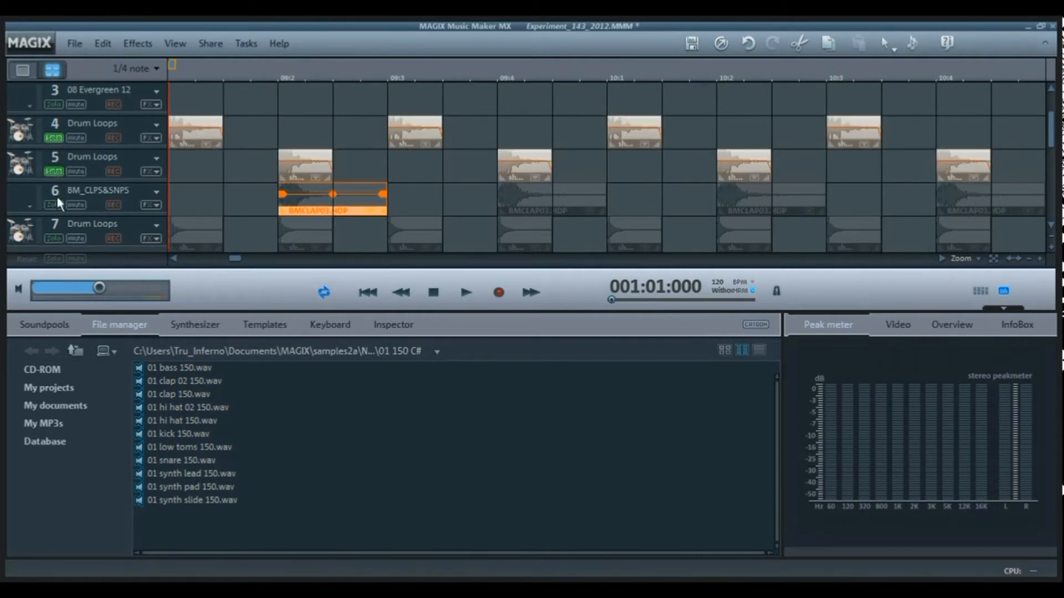
pyautogui.click(54, 204)
pyautogui.click(55, 239)
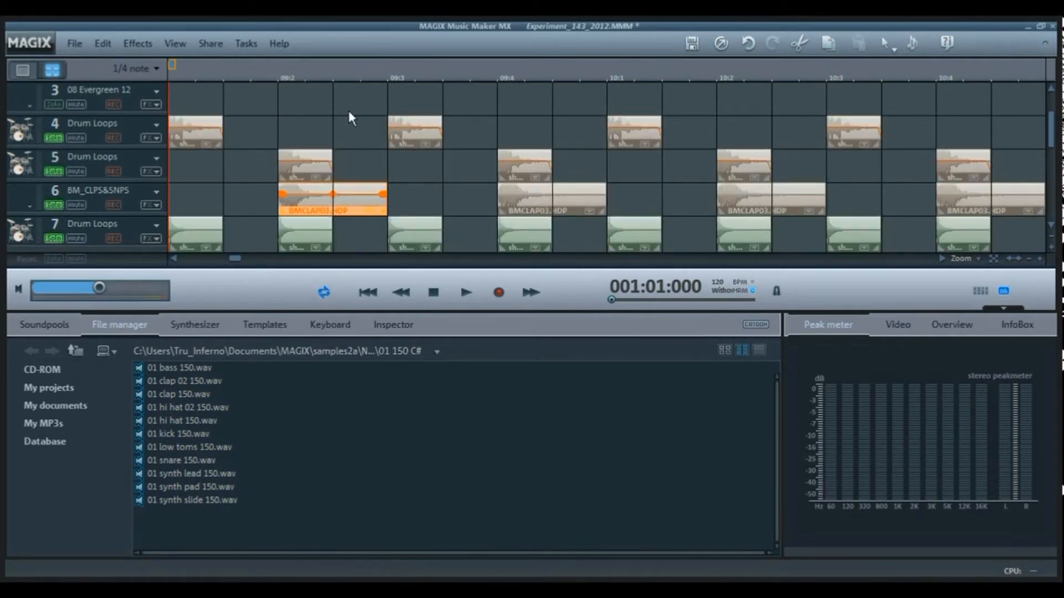
# Play the soloed drum and clap tracks 4 to 8 layered together from bar 9
pyautogui.press('space')
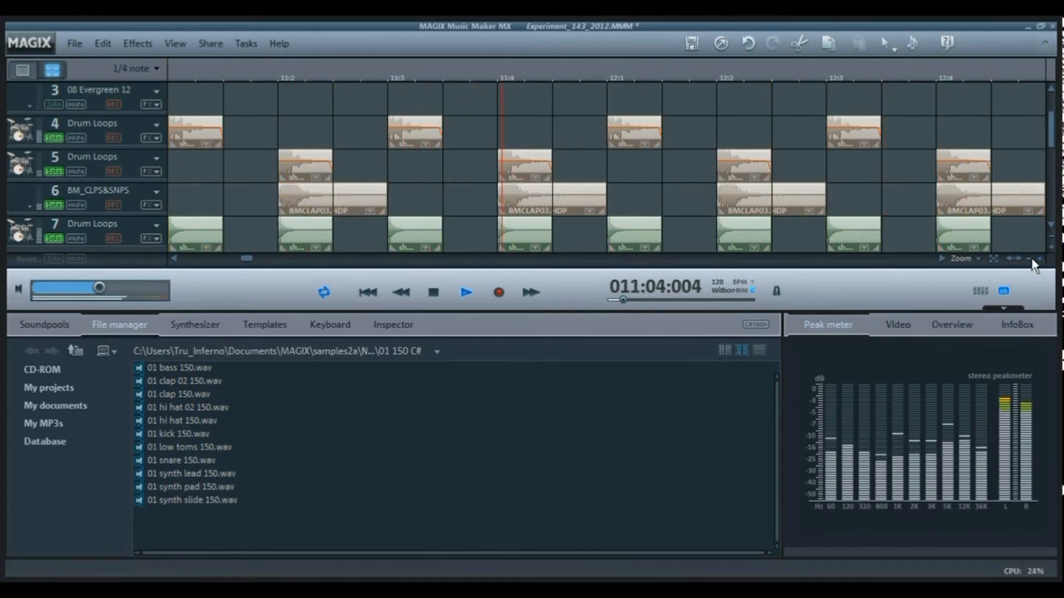
pyautogui.moveTo(1052, 126); pyautogui.dragTo(1053, 166)
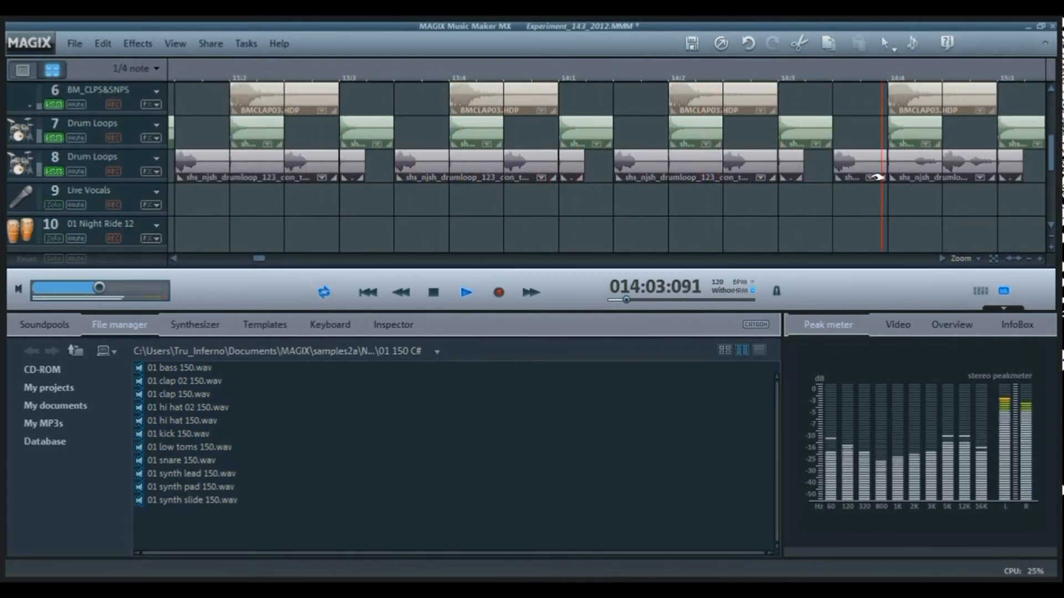
pyautogui.press('space')
# Move the drum loop clip at 14:4 to the Live Vocals track 9, extend its start back to just past 13:4, and clear all solos
pyautogui.click(937, 172)
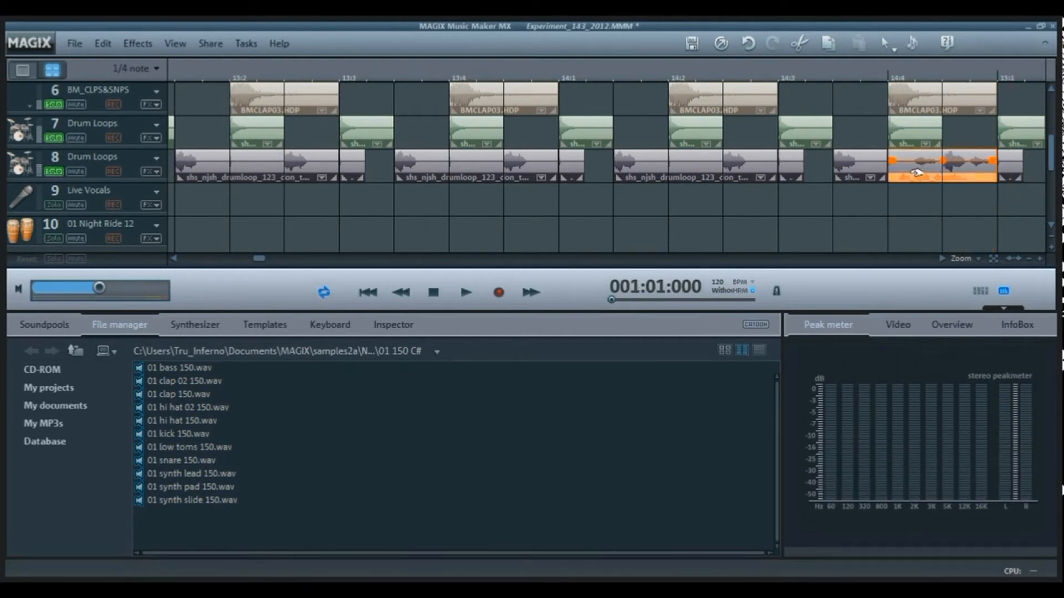
pyautogui.moveTo(915, 172); pyautogui.dragTo(506, 220)
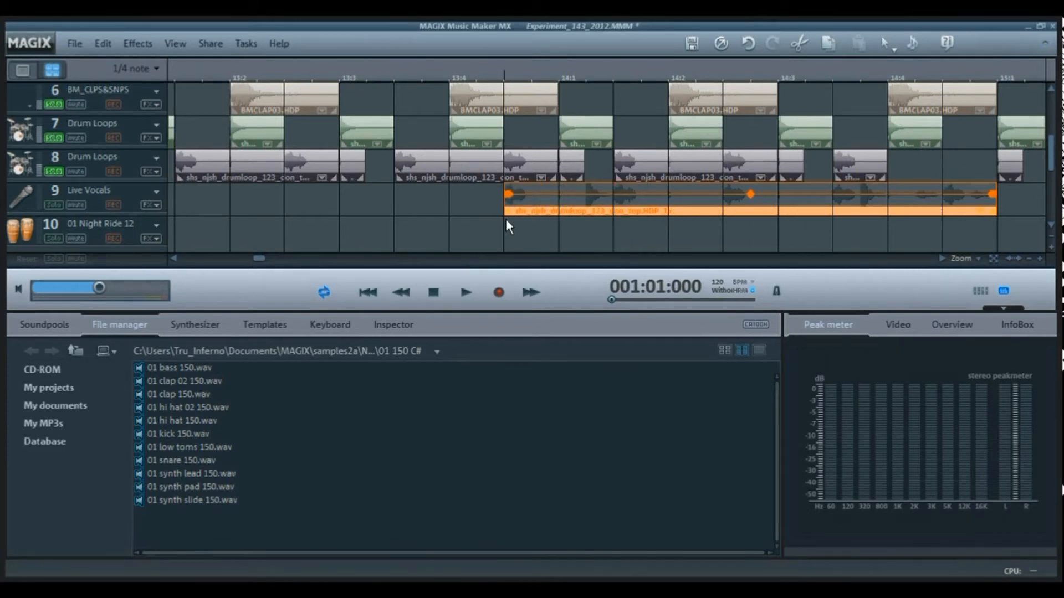
pyautogui.click(53, 258)
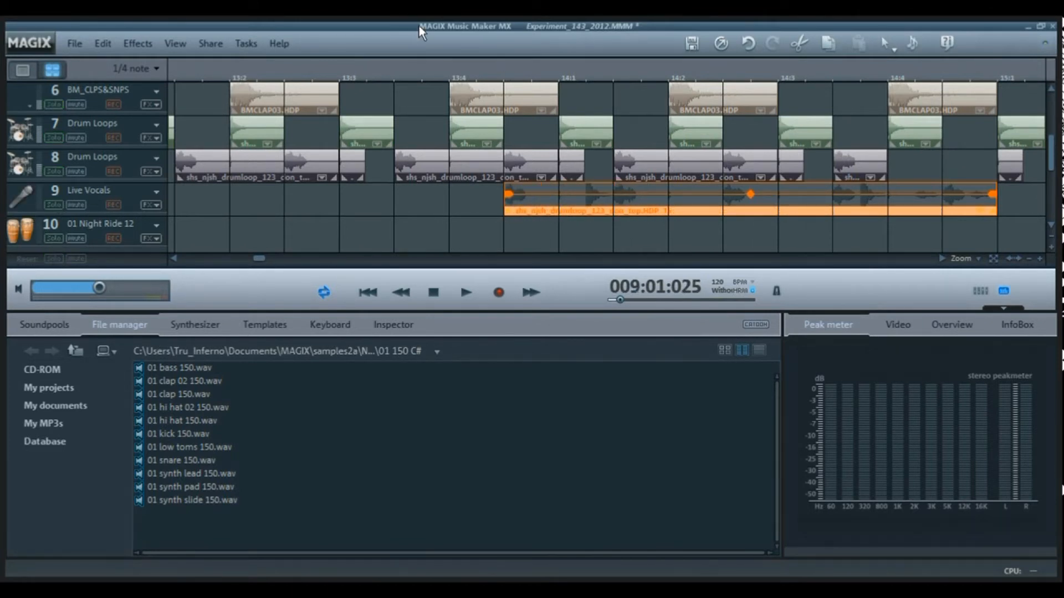
# Solo the Live Vocals track 9 and play the drum loop clip from its start just past 13:4
pyautogui.click(503, 74)
pyautogui.click(51, 204)
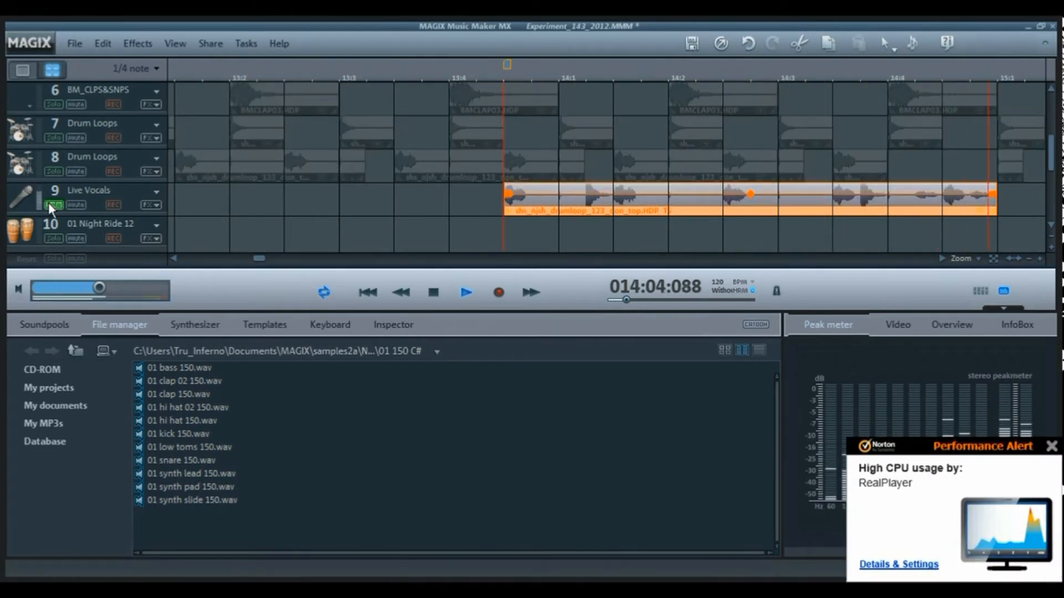
pyautogui.press('space')
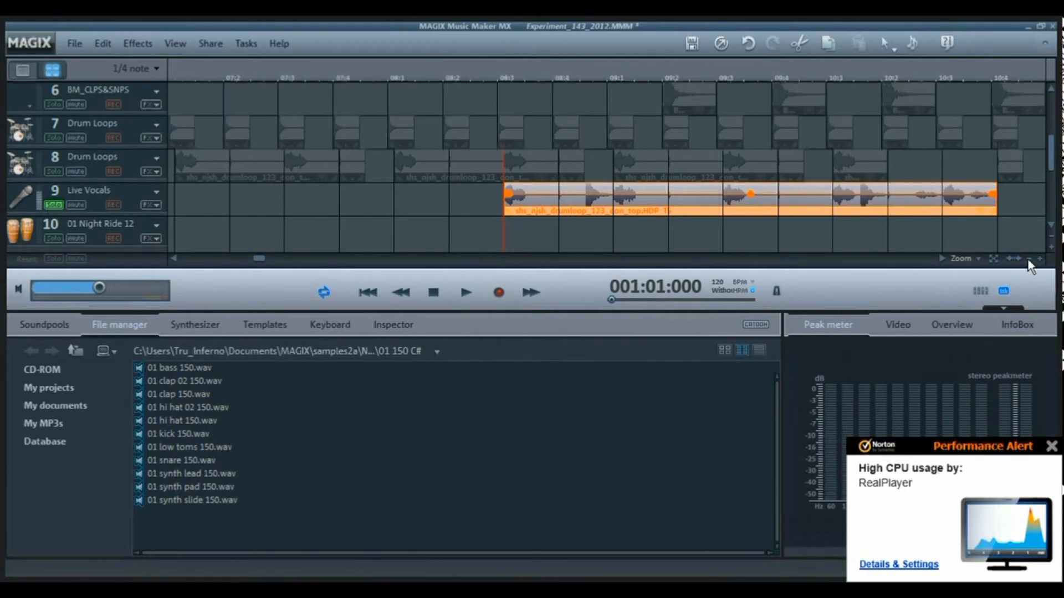
# Extend the end of the drum loop clip on track 9 to about bar 20 while playing it
pyautogui.click(1028, 259)
pyautogui.click(1028, 259)
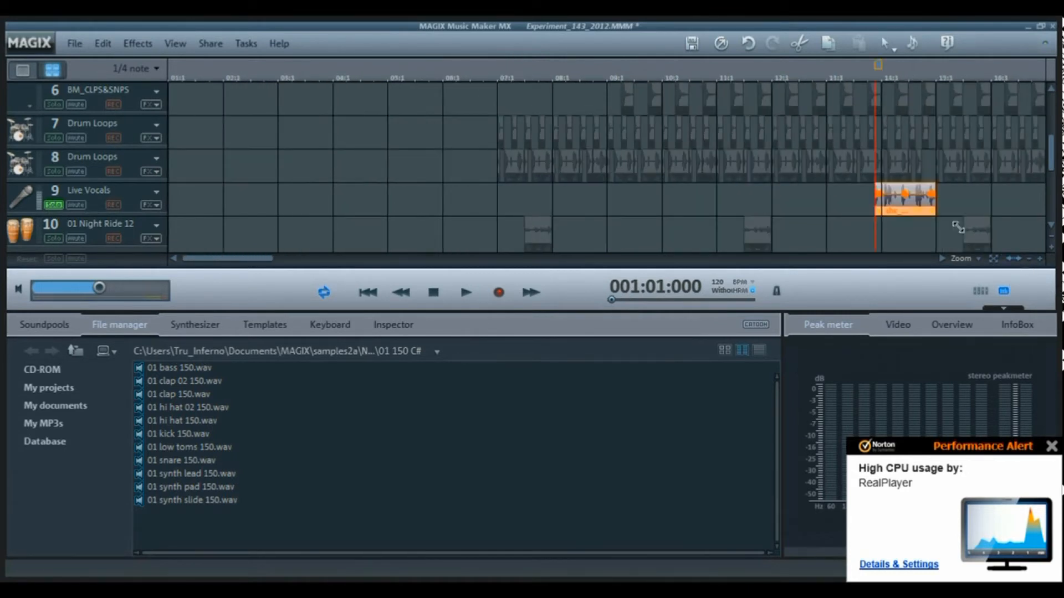
pyautogui.moveTo(935, 205); pyautogui.dragTo(1019, 205)
pyautogui.press('space')
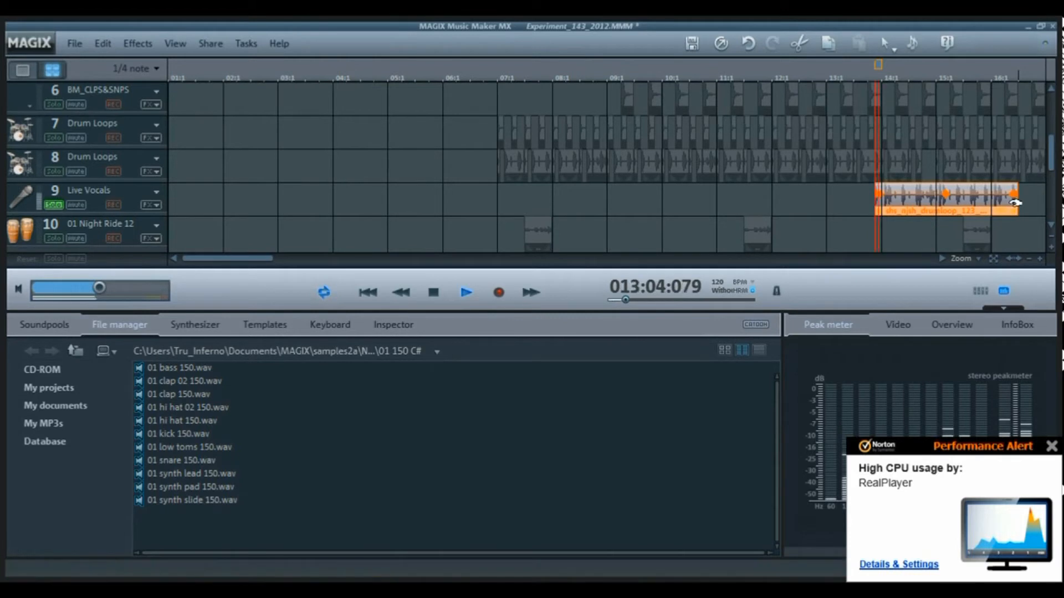
pyautogui.moveTo(217, 260); pyautogui.dragTo(278, 255)
pyautogui.moveTo(437, 194); pyautogui.dragTo(636, 192)
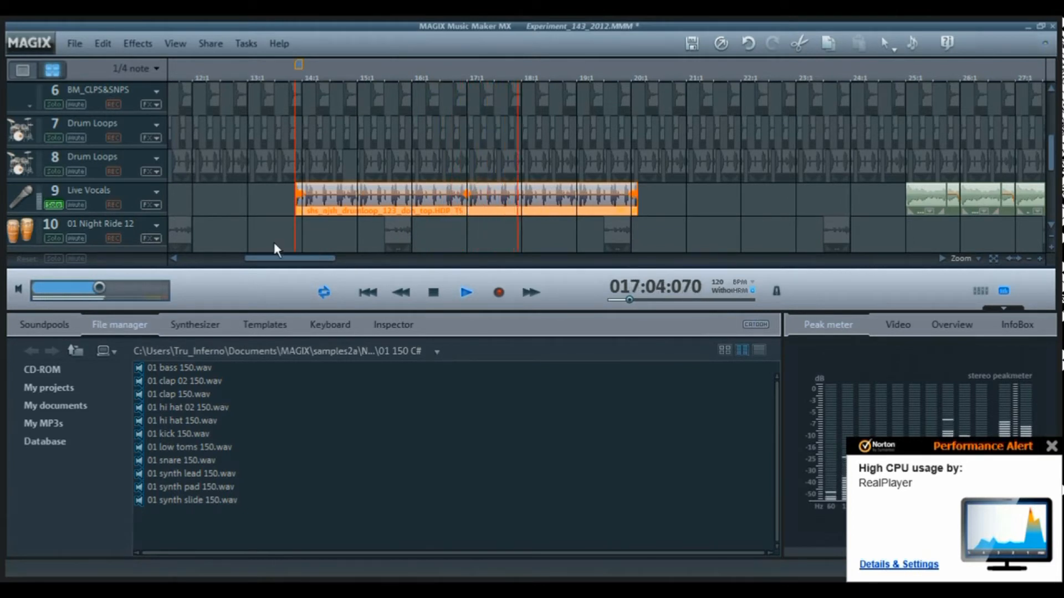
# Stop playback, delete the extended drum loop clip from the Live Vocals track 9, and unsolo the track
pyautogui.press('space')
pyautogui.press('Delete')
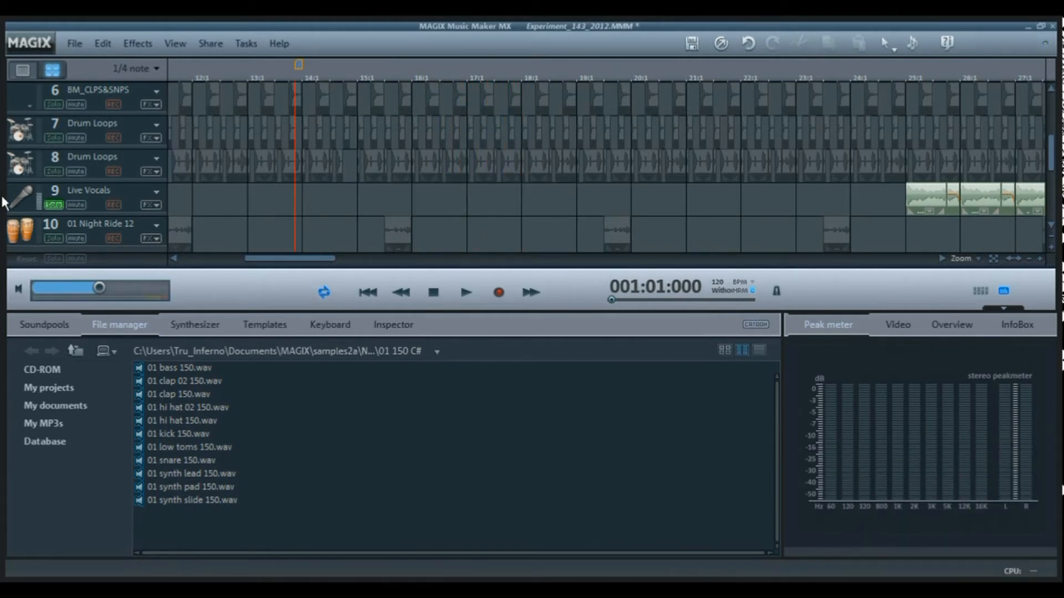
pyautogui.click(53, 205)
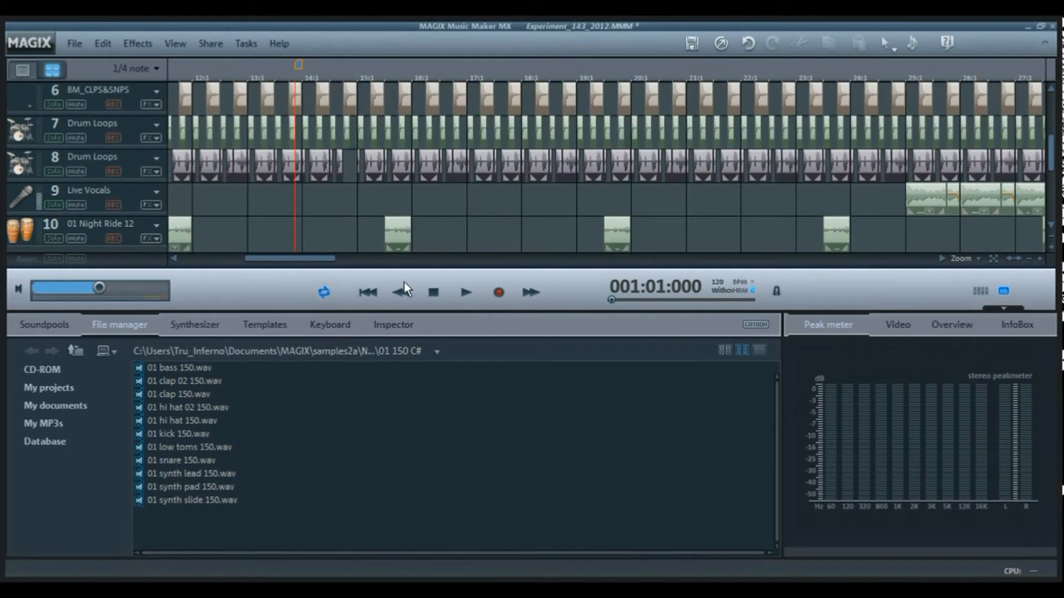
# Solo the 01 Night Ride 12 track 10 and play its short synth clip from 15:3
pyautogui.click(375, 78)
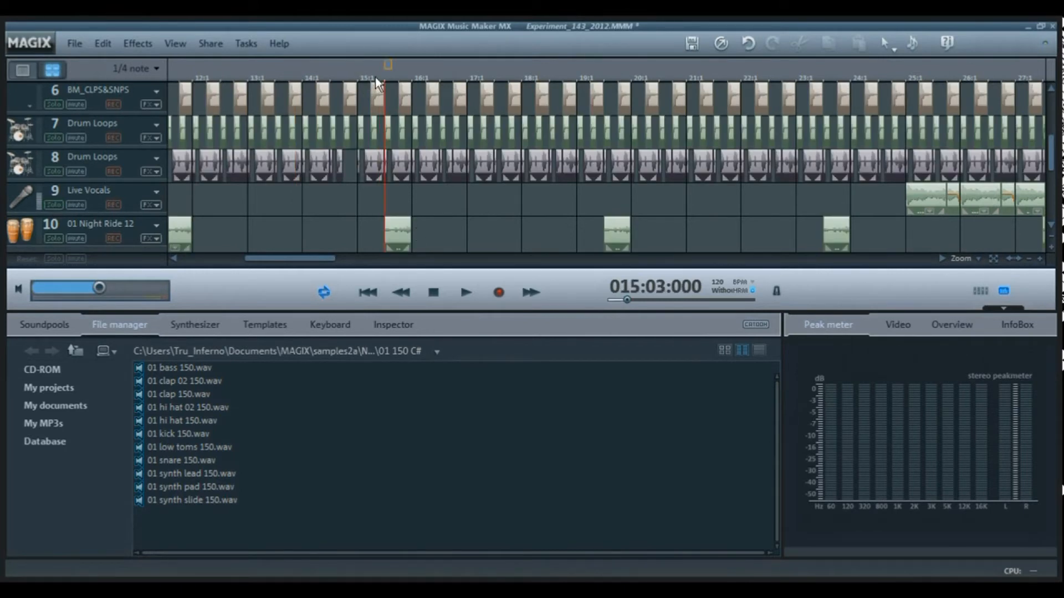
pyautogui.click(55, 239)
pyautogui.press('space')
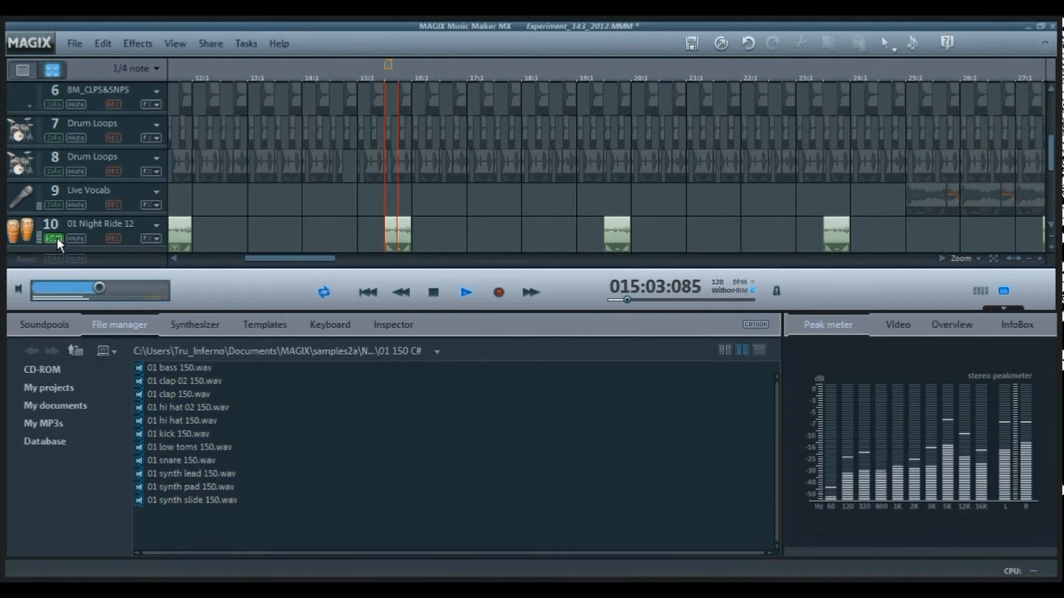
pyautogui.press('space')
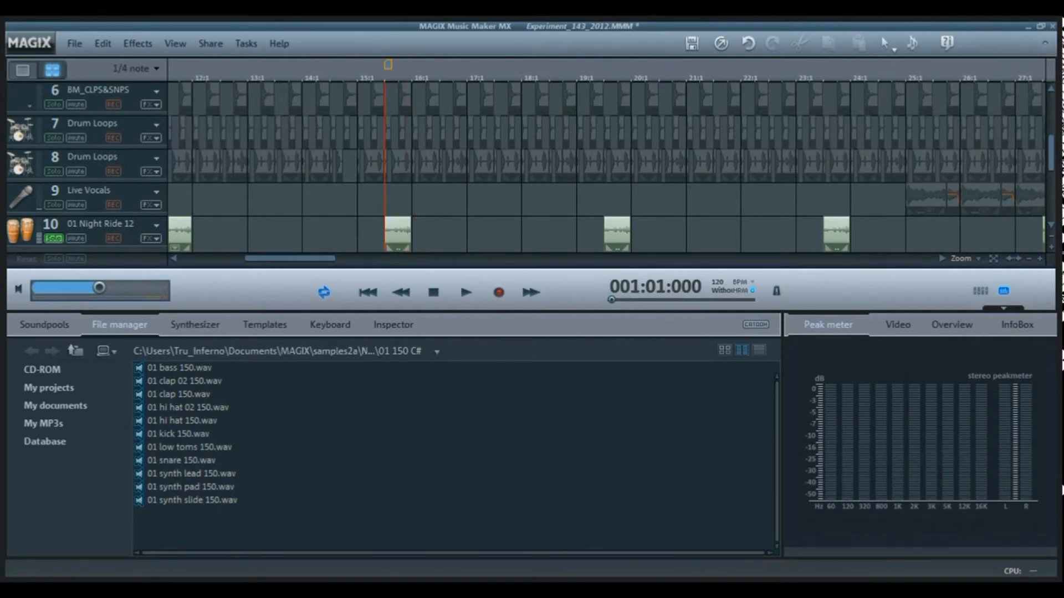
# Set the Time Processor of the synth clip at 15:3 to 0.0 tones and 125.0 BPM, and close its effects rack
pyautogui.click(1040, 260)
pyautogui.click(1040, 259)
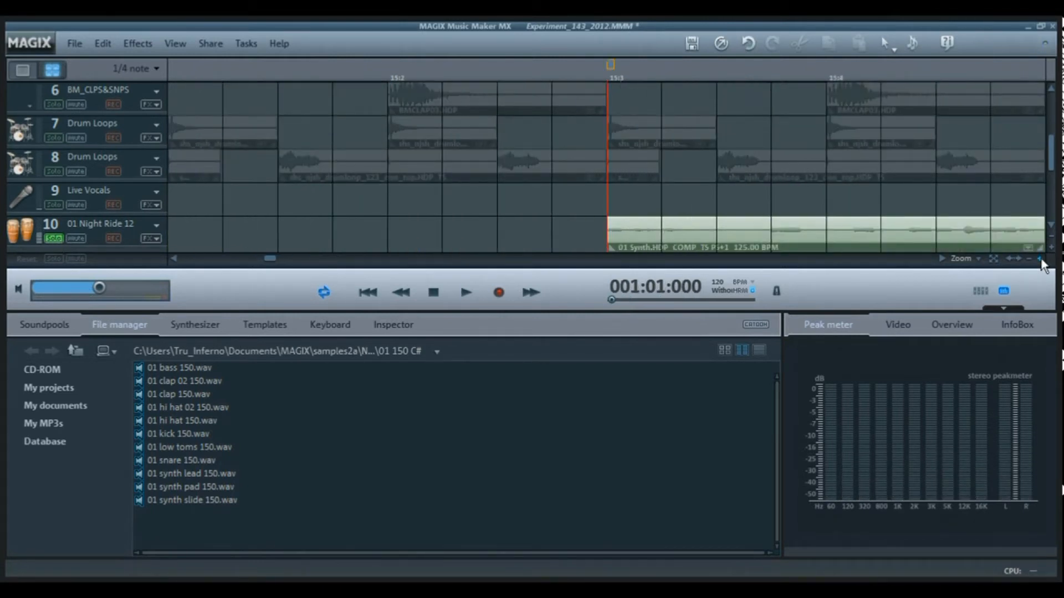
pyautogui.doubleClick(952, 239)
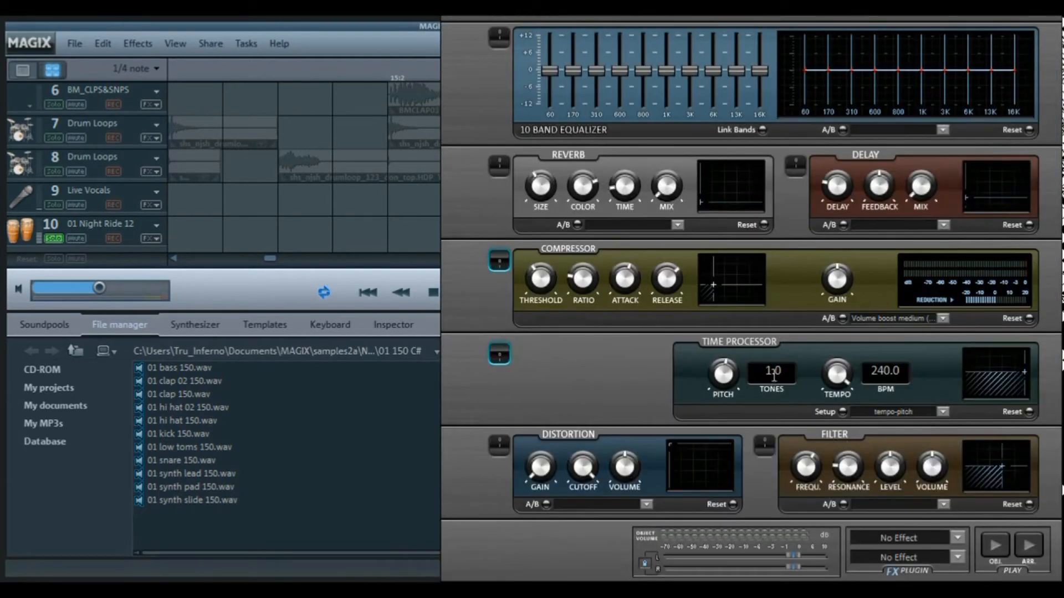
pyautogui.click(783, 374)
pyautogui.write('0')
pyautogui.press('Return')
pyautogui.moveTo(1052, 71); pyautogui.dragTo(480, 232)
pyautogui.click(447, 170)
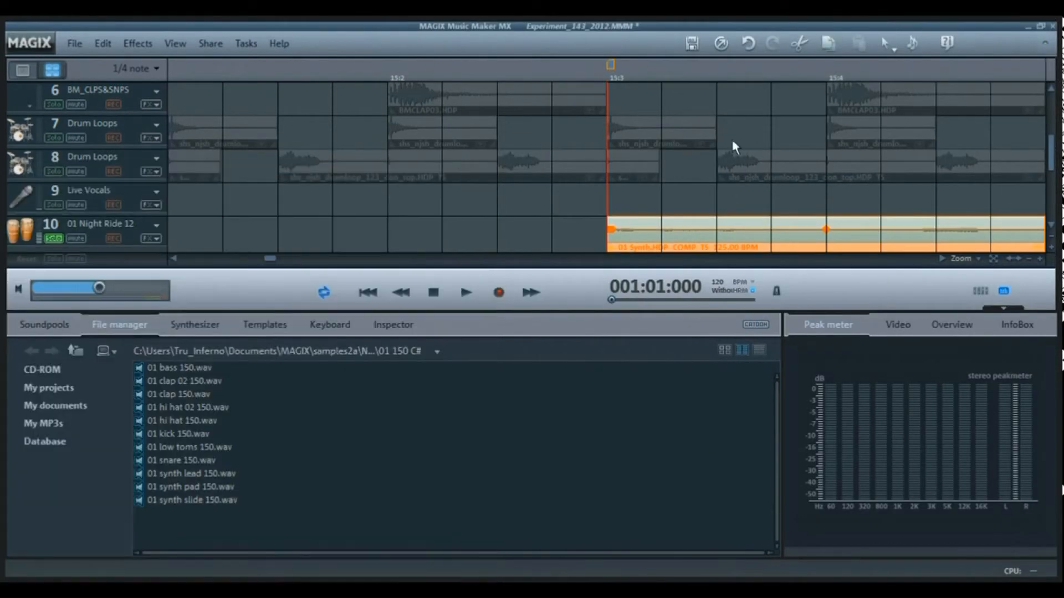
# Extend the end of the synth clip on track 10 to the next clip at about 19:3 and play it from 15:3
pyautogui.click(1029, 261)
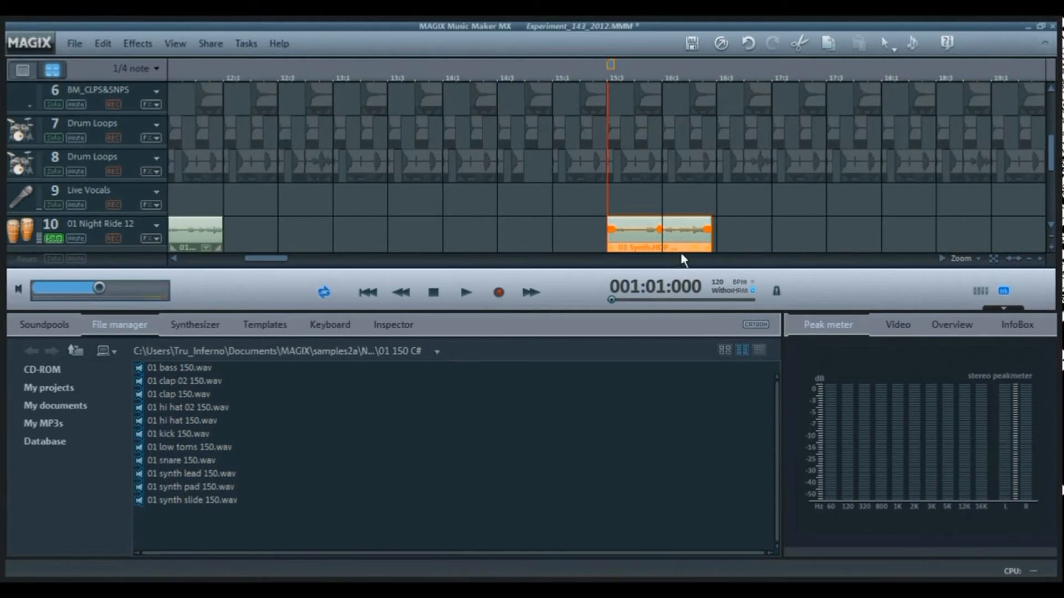
pyautogui.moveTo(813, 227); pyautogui.dragTo(1017, 227)
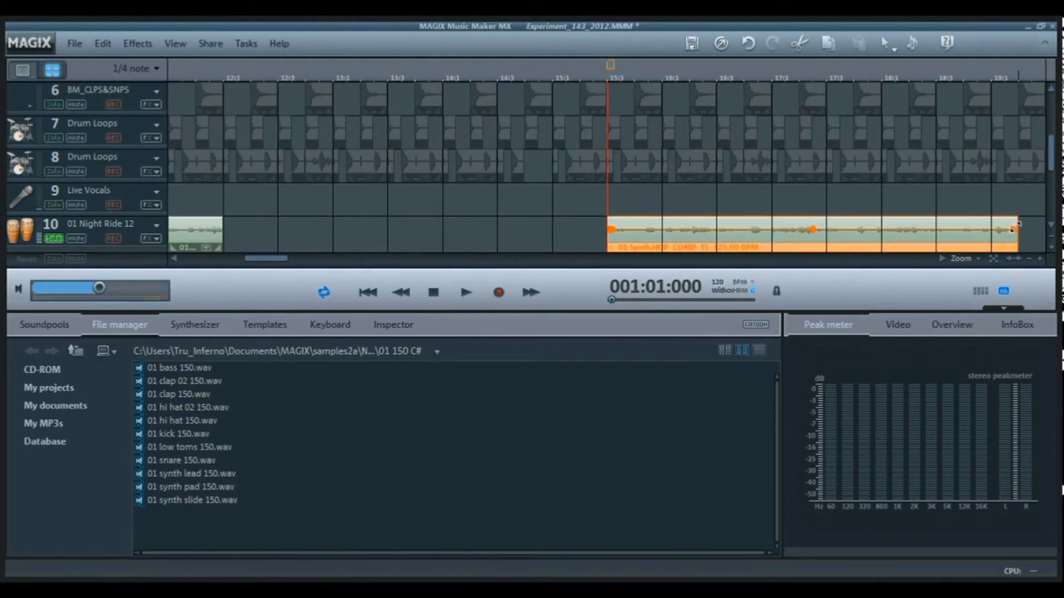
pyautogui.click(1030, 260)
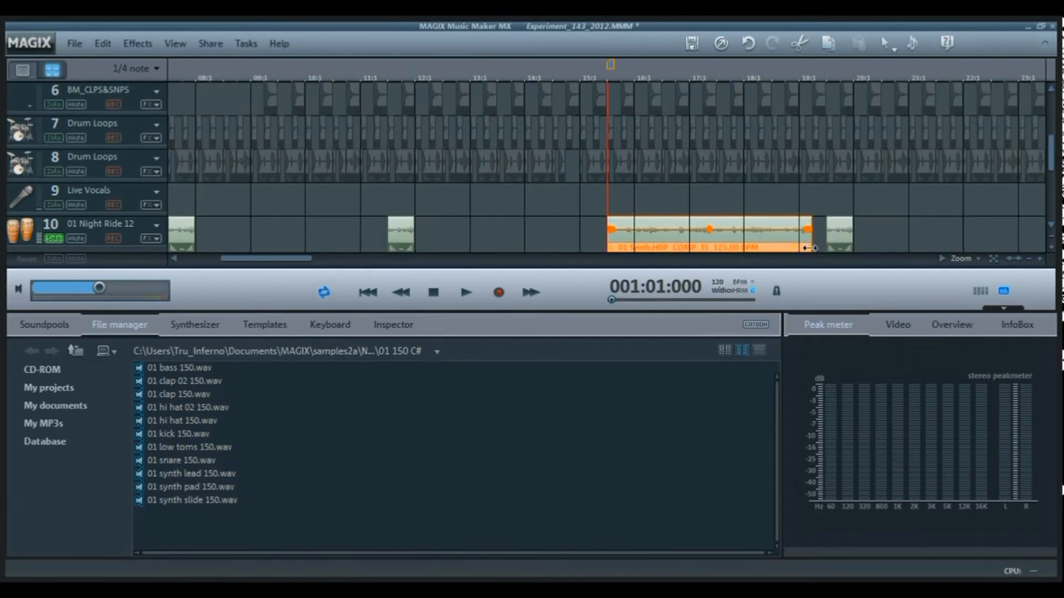
pyautogui.press('space')
pyautogui.moveTo(810, 248); pyautogui.dragTo(825, 248)
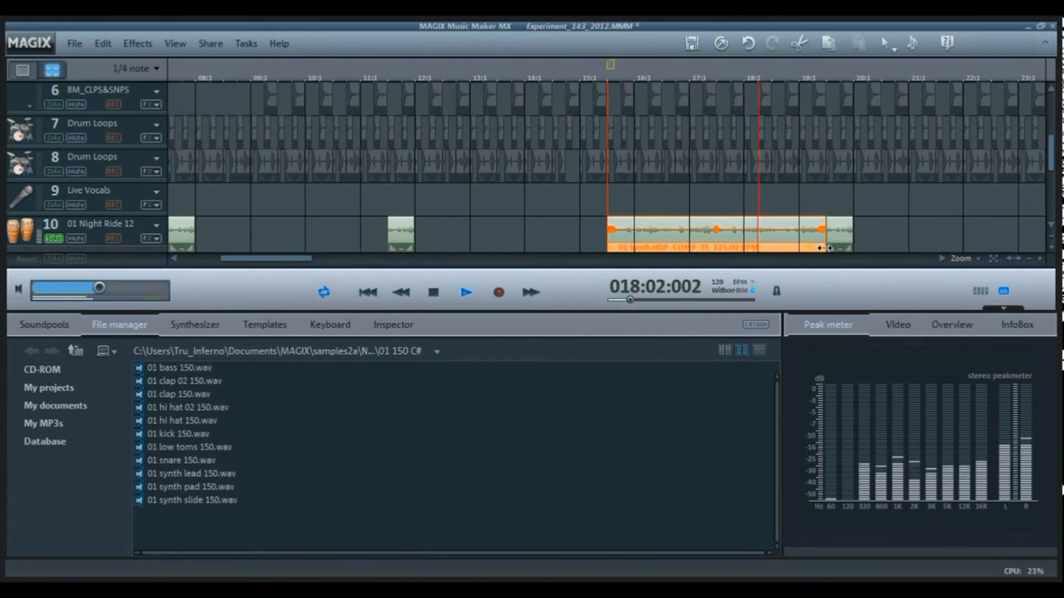
pyautogui.press('space')
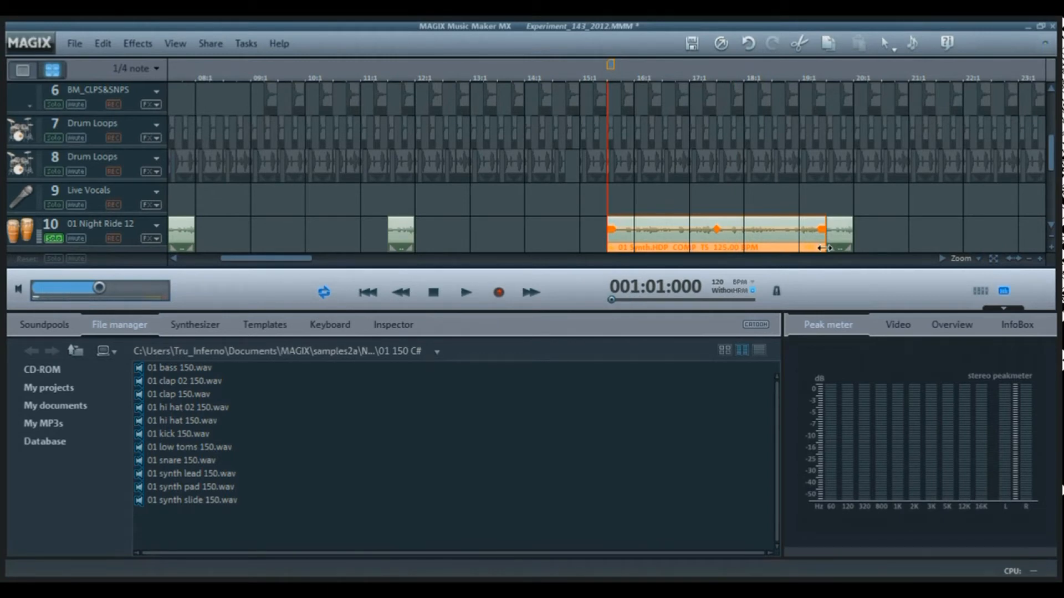
# Undo the lengthening of the synth clip on track 10 and its Time Processor changes, closing the effects rack
pyautogui.moveTo(825, 248); pyautogui.dragTo(814, 247)
pyautogui.hotkey('ctrl', 'z')
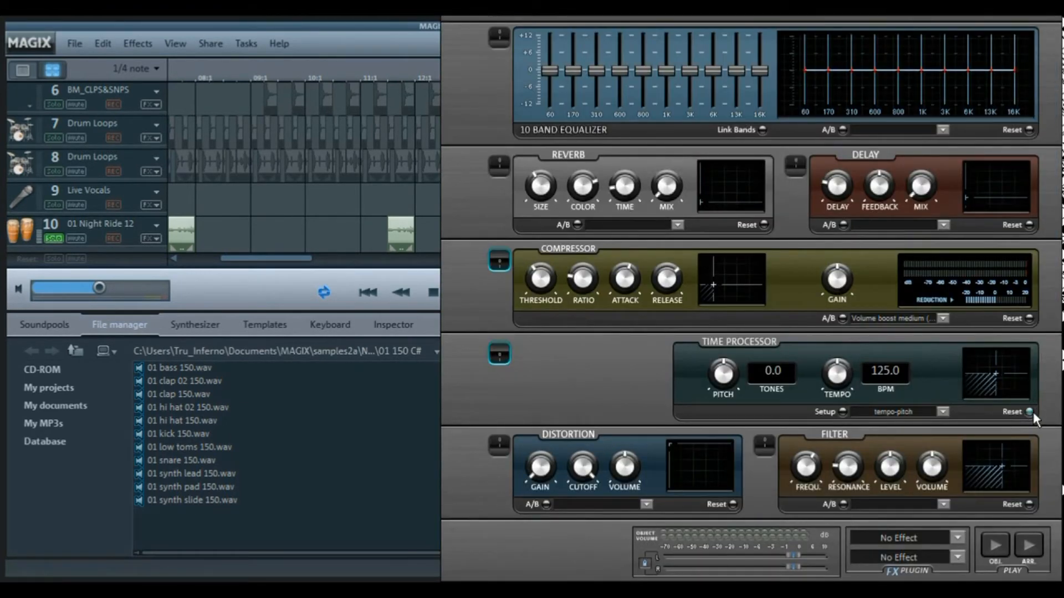
pyautogui.moveTo(1056, 169); pyautogui.dragTo(456, 171)
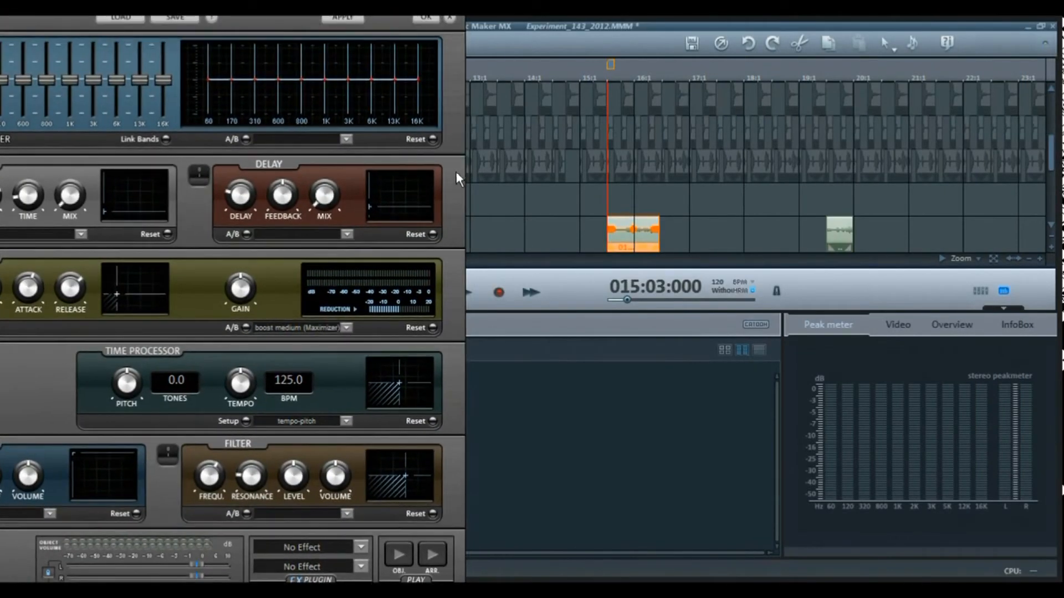
pyautogui.click(448, 16)
pyautogui.hotkey('ctrl', 'z')
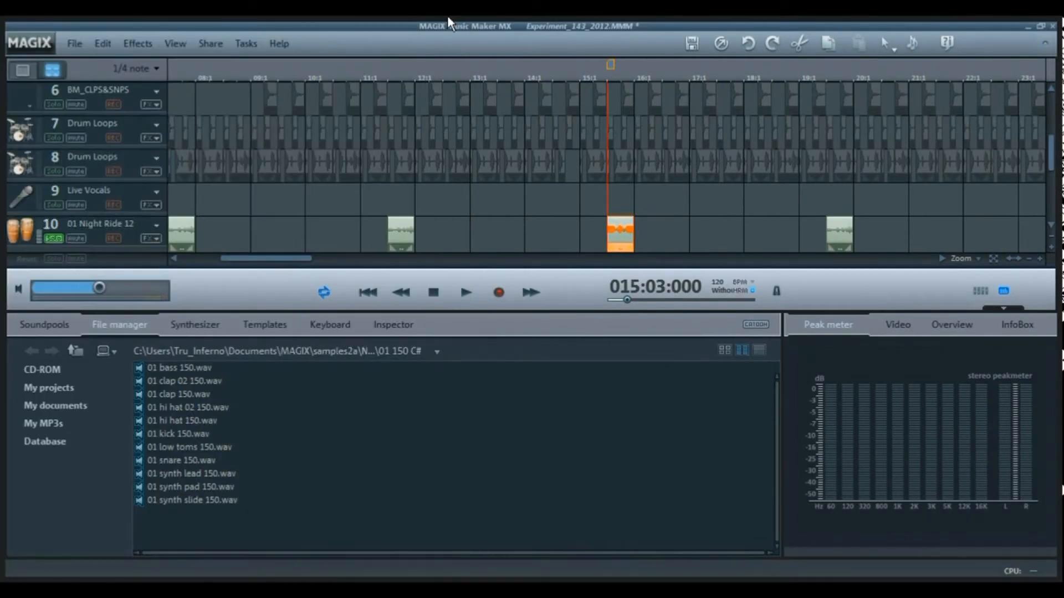
# Open the effects rack of the synth clip at 15:3, play the clip with its original effects, and close the rack
pyautogui.doubleClick(620, 240)
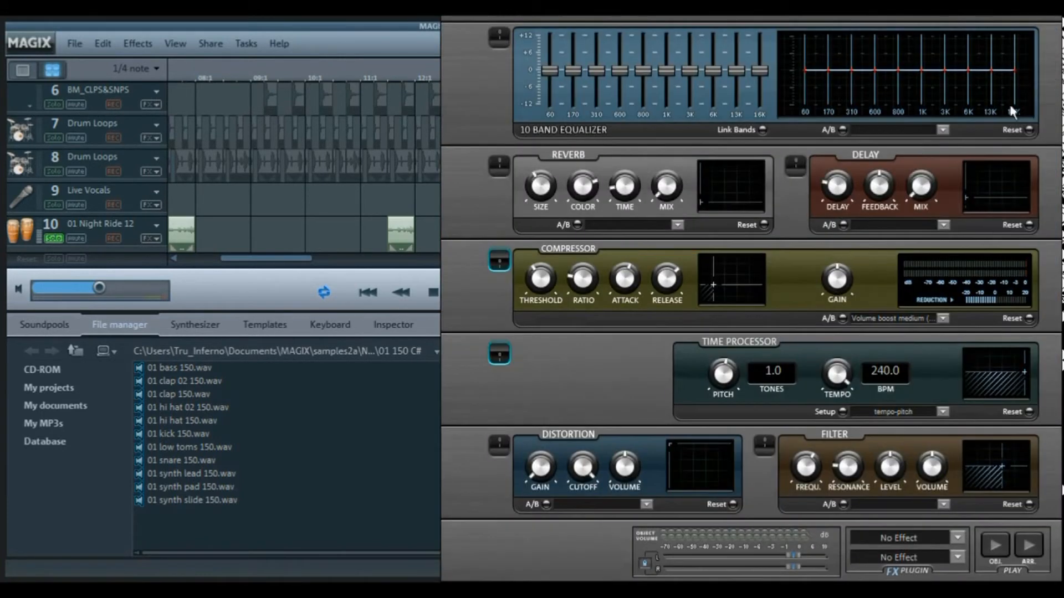
pyautogui.click(994, 545)
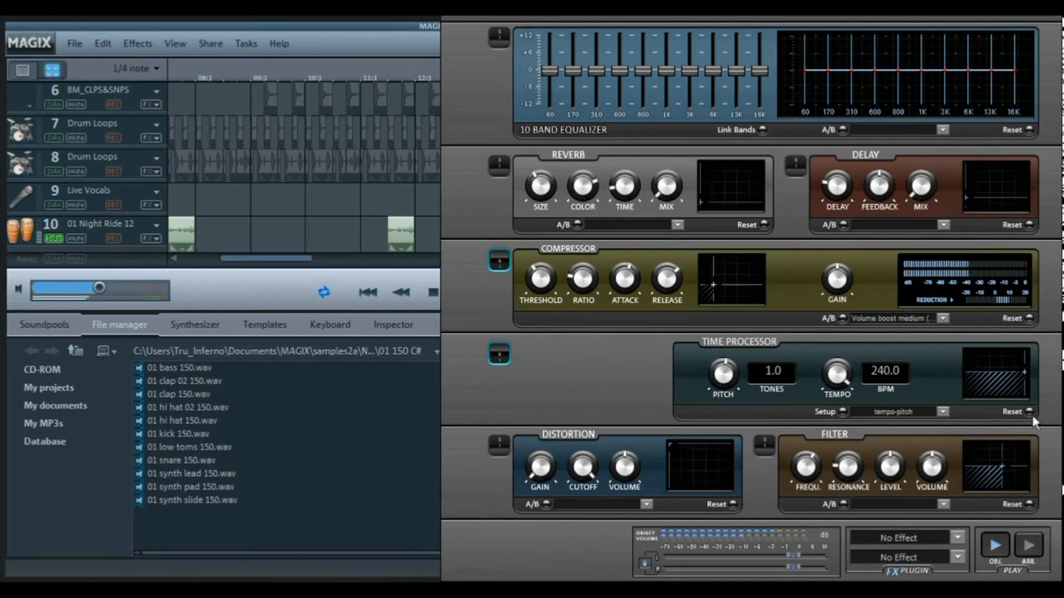
pyautogui.moveTo(1045, 69); pyautogui.dragTo(784, 237)
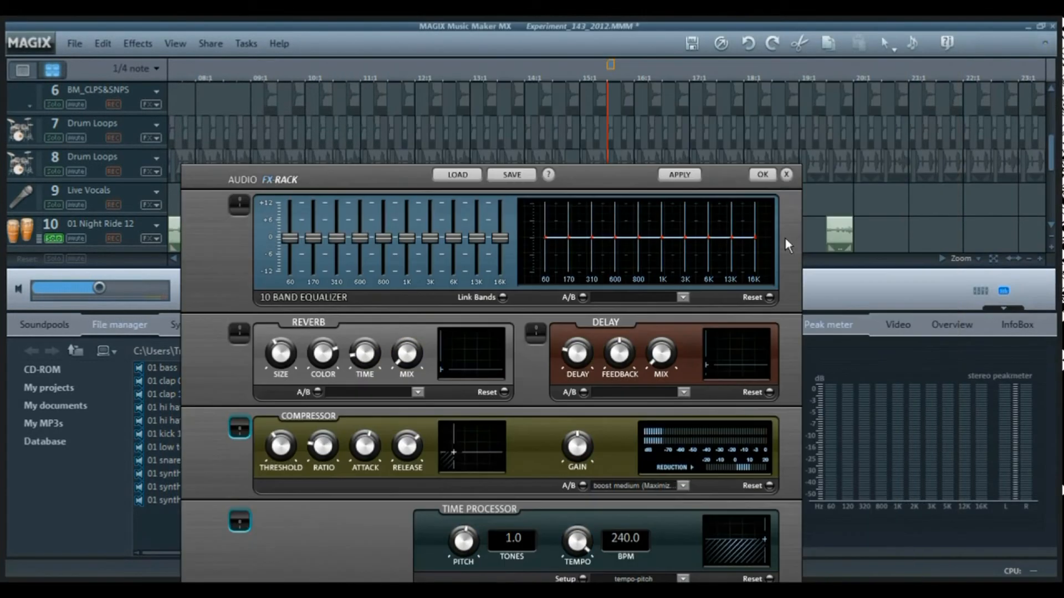
pyautogui.click(786, 177)
# Solo the Sound FX track 11 in place of track 10, play its white noise clip from bar 13, and unsolo it
pyautogui.scroll(-1, 1054, 178)
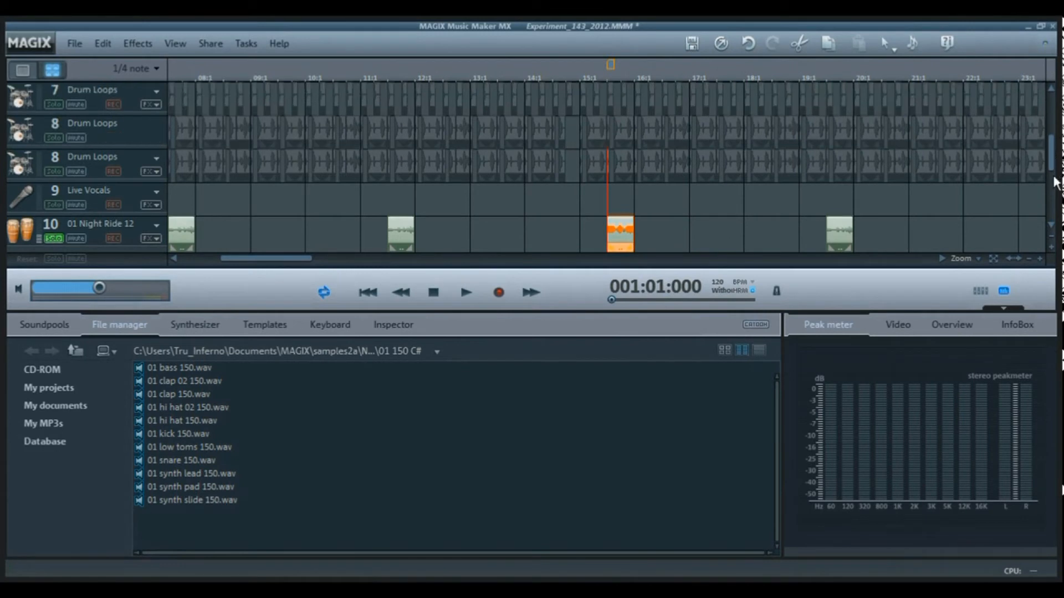
pyautogui.scroll(-3, 1056, 183)
pyautogui.click(471, 77)
pyautogui.click(53, 172)
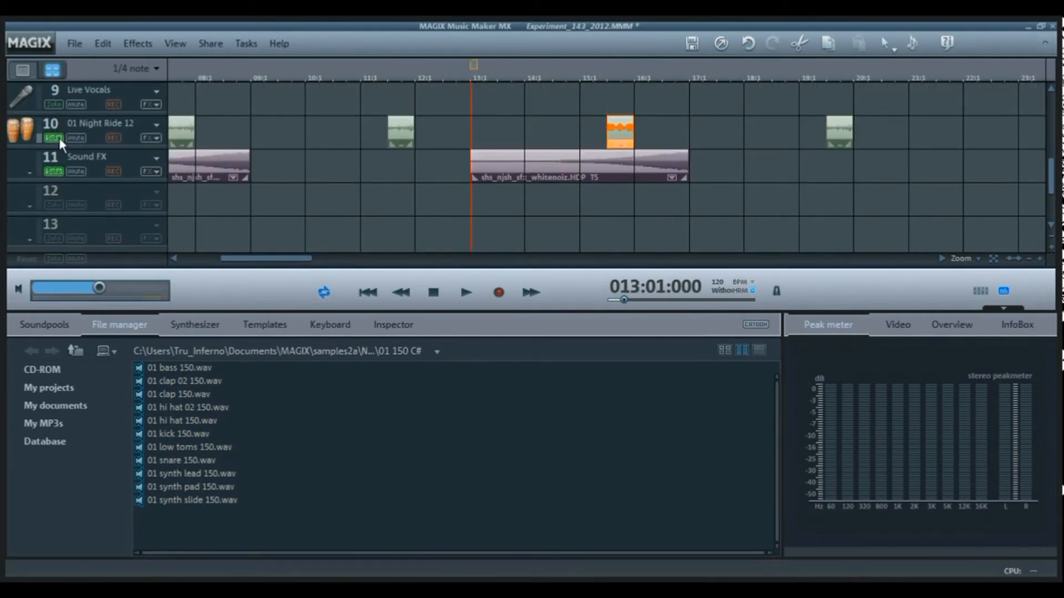
pyautogui.click(53, 137)
pyautogui.press('space')
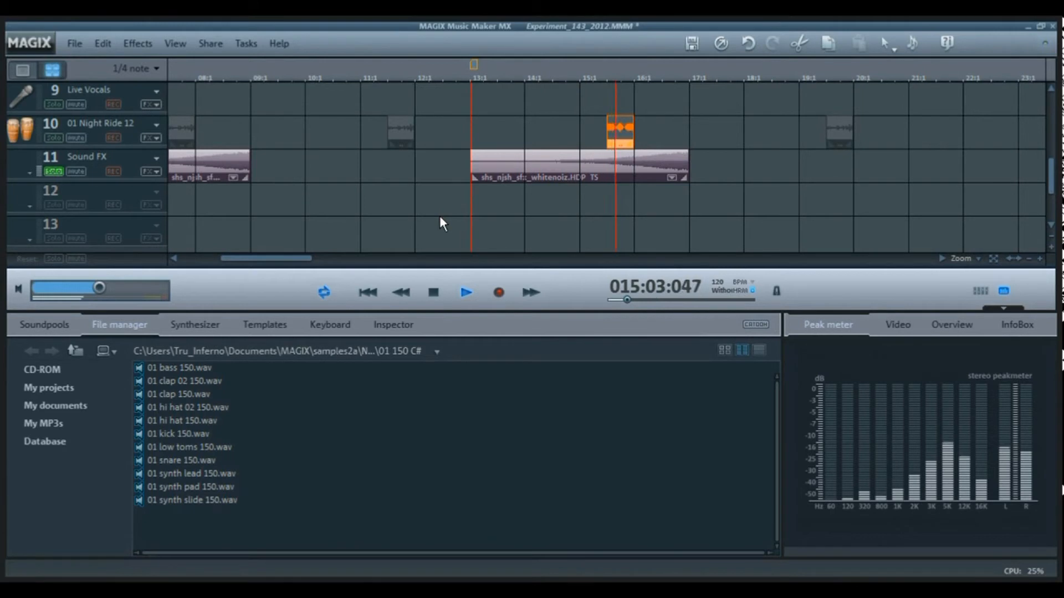
pyautogui.click(116, 205)
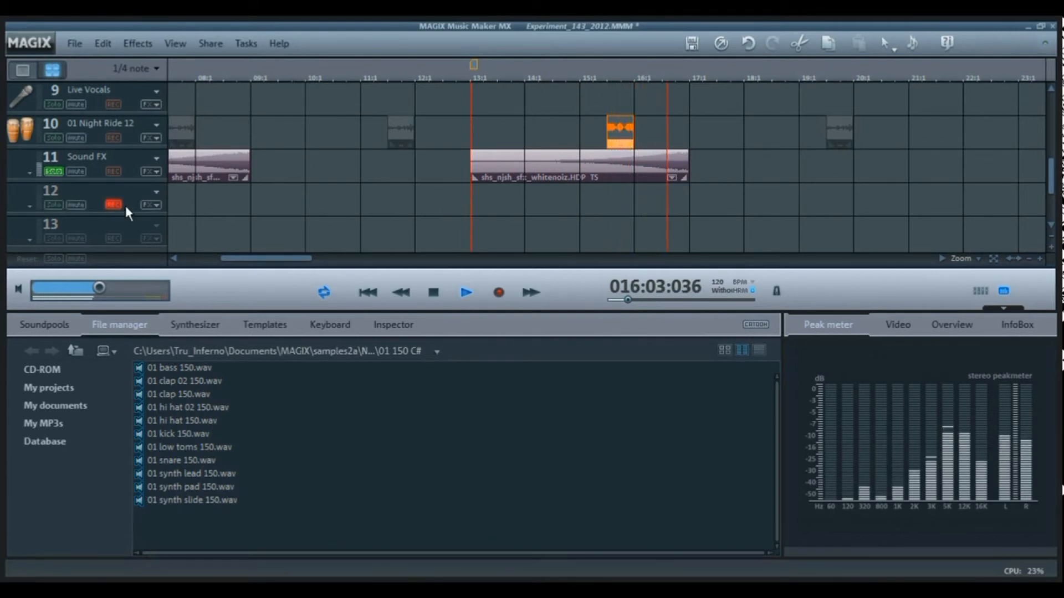
pyautogui.press('space')
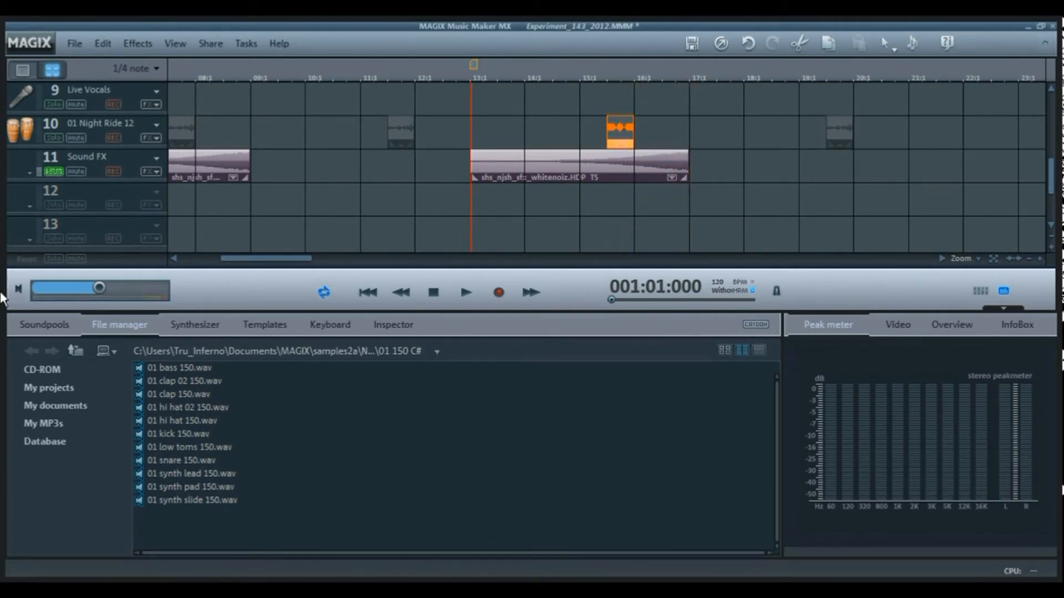
pyautogui.click(54, 171)
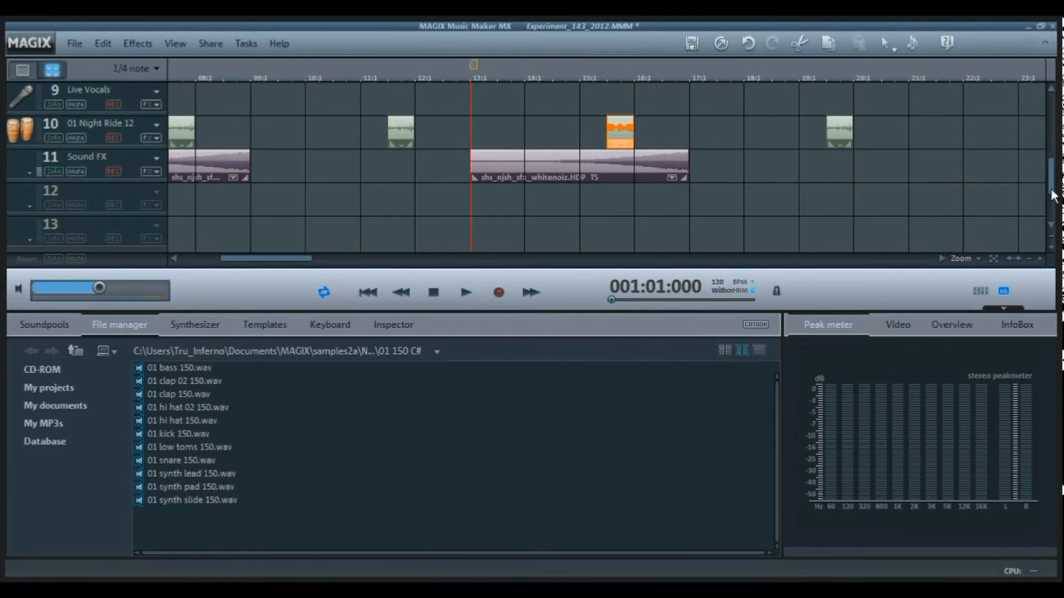
# Solo the 08 Evergreen 12 track 3 and play its lead clips from bar 17
pyautogui.moveTo(1055, 197); pyautogui.dragTo(1038, 33)
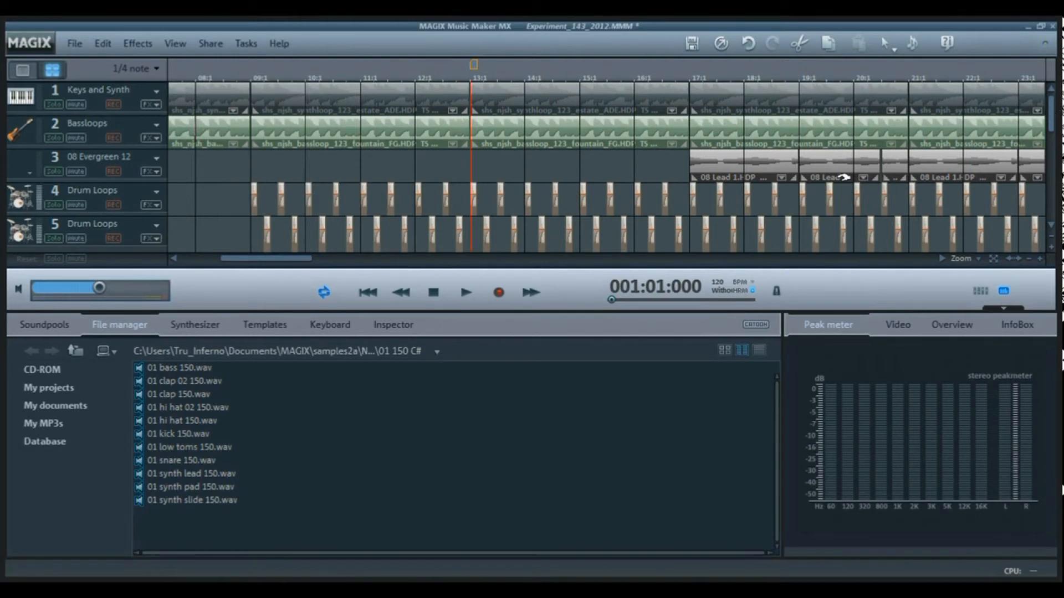
pyautogui.click(726, 176)
pyautogui.click(688, 74)
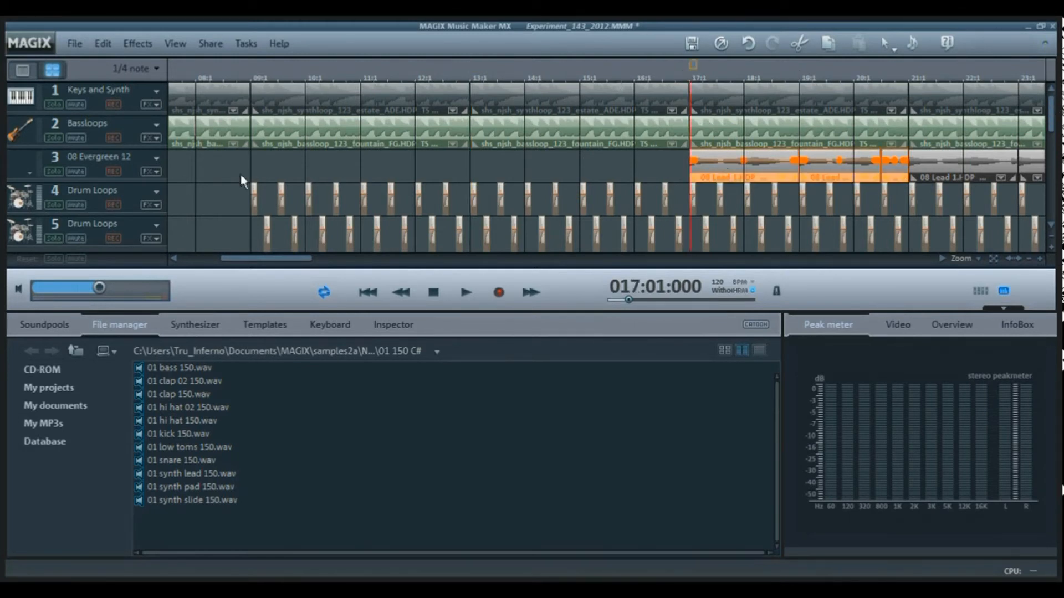
pyautogui.click(46, 174)
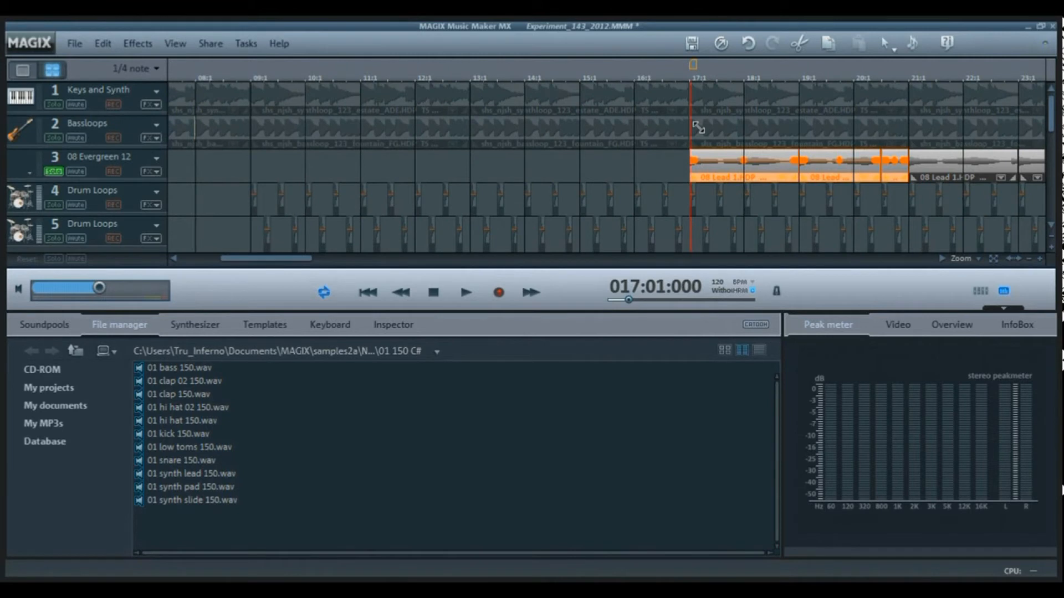
pyautogui.click(1040, 259)
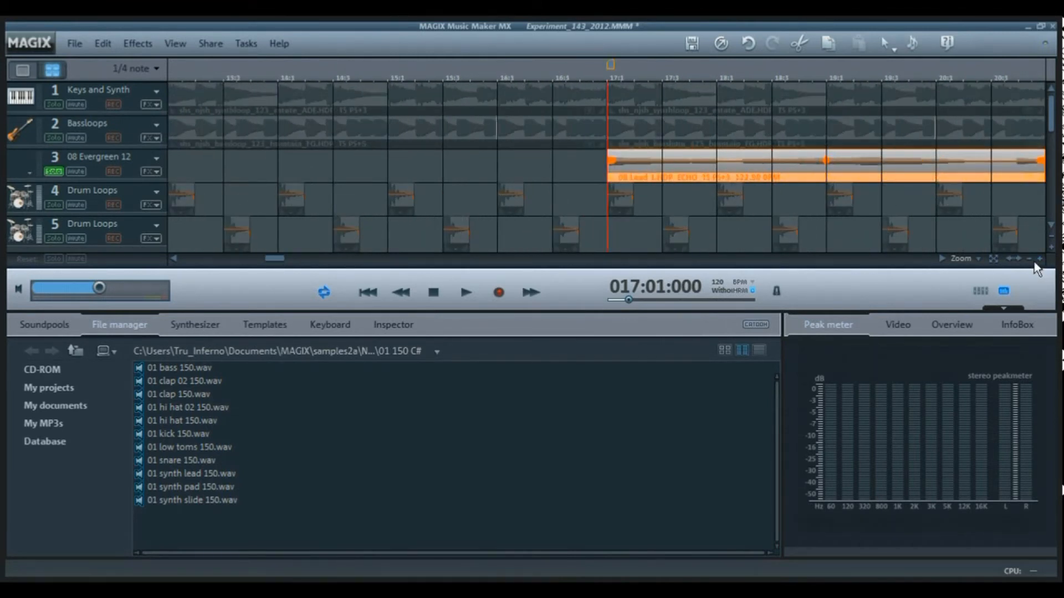
pyautogui.click(1034, 261)
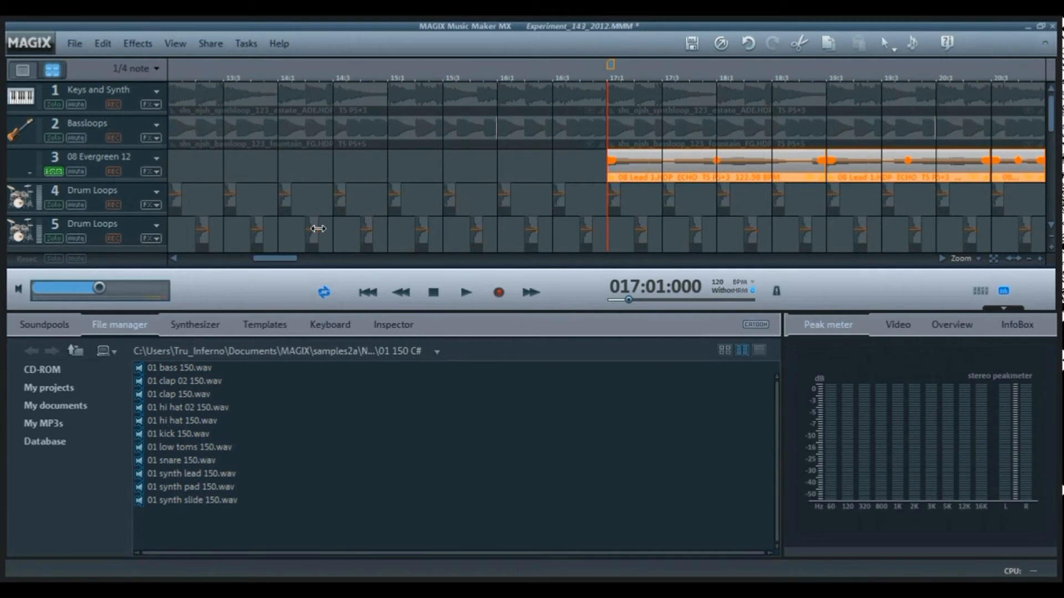
pyautogui.press('space')
pyautogui.moveTo(277, 262); pyautogui.dragTo(298, 264)
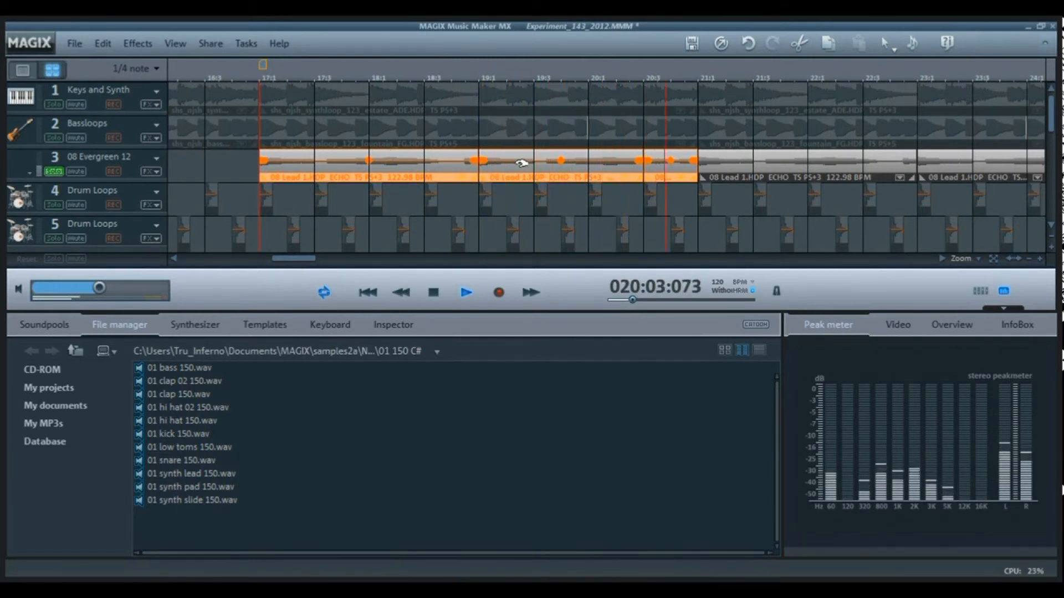
pyautogui.press('space')
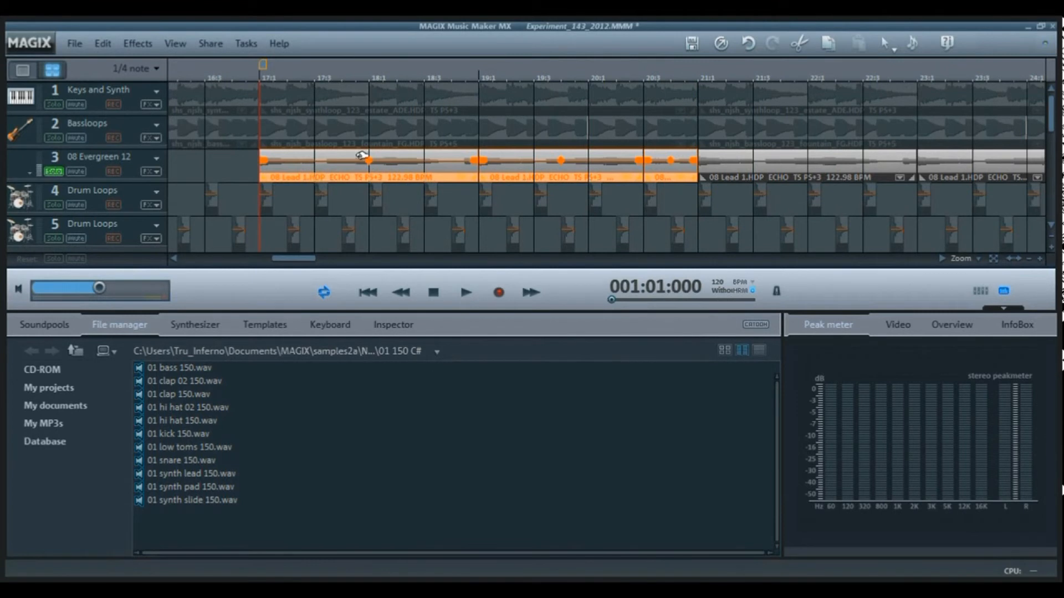
# Copy the first lead clip on track 3 to 13:1, extend it to 17:1, and set the playback start at bar 13
pyautogui.click(193, 175)
pyautogui.click(315, 175)
pyautogui.click(314, 175)
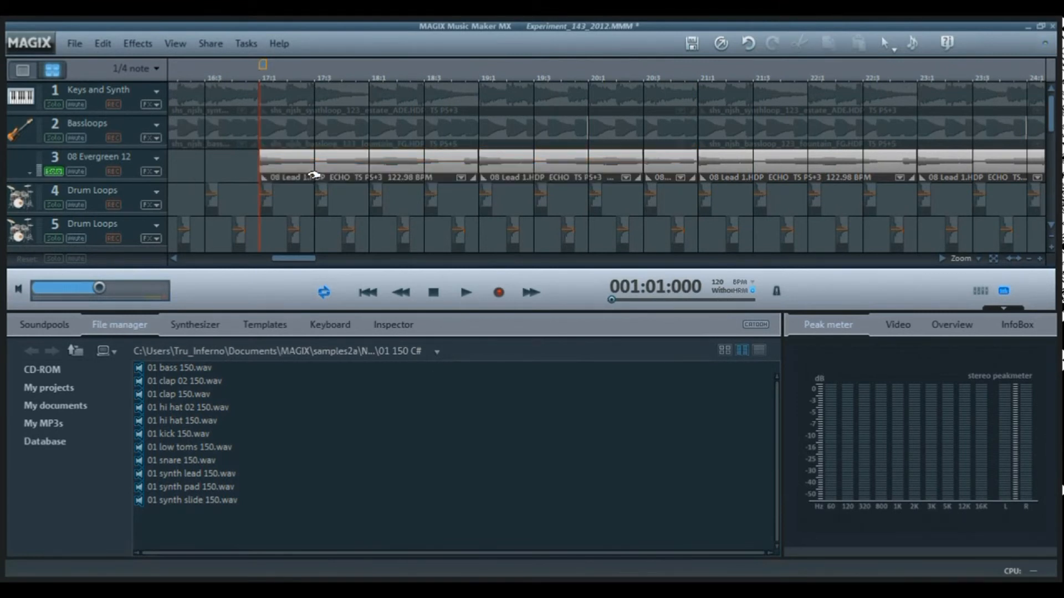
pyautogui.click(365, 168)
pyautogui.click(1030, 259)
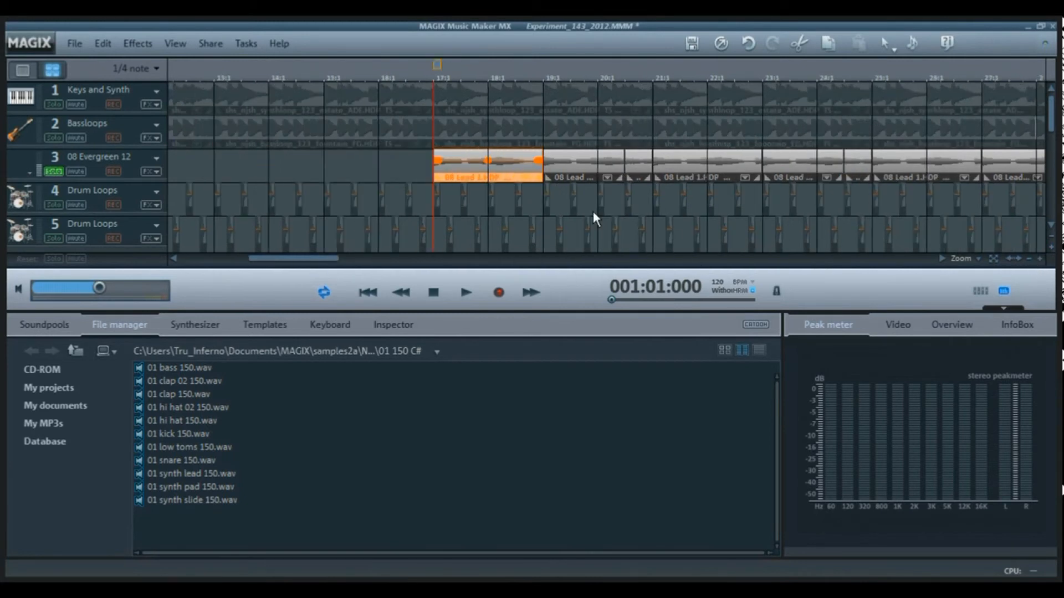
pyautogui.moveTo(461, 177); pyautogui.dragTo(425, 181)
pyautogui.click(213, 73)
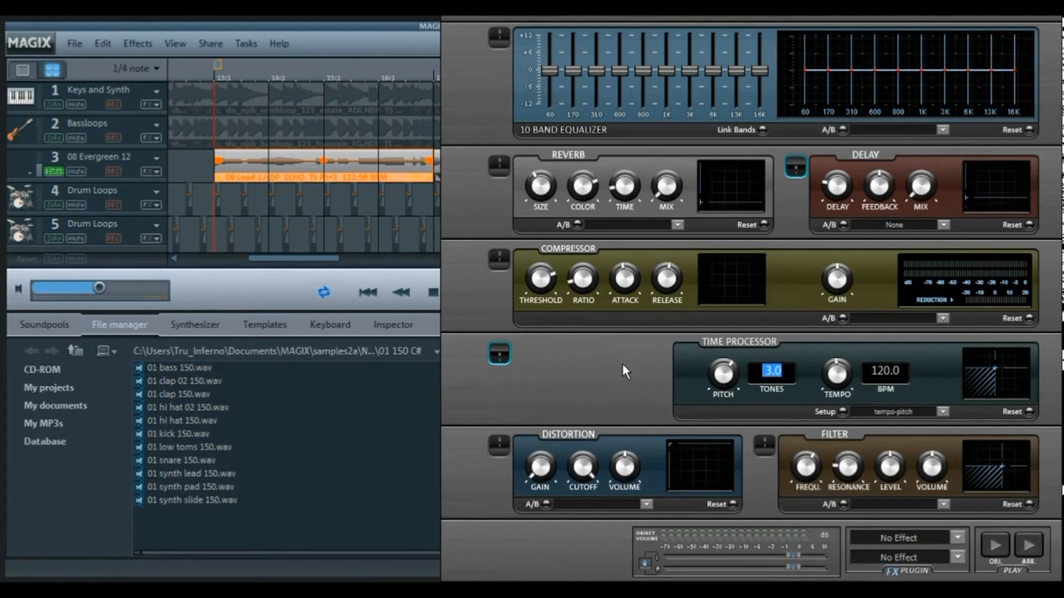
# Set the copied lead clip's Time Processor pitch to 0 tones, play it from bar 13, and close the effects rack
pyautogui.write('0')
pyautogui.press('Tab')
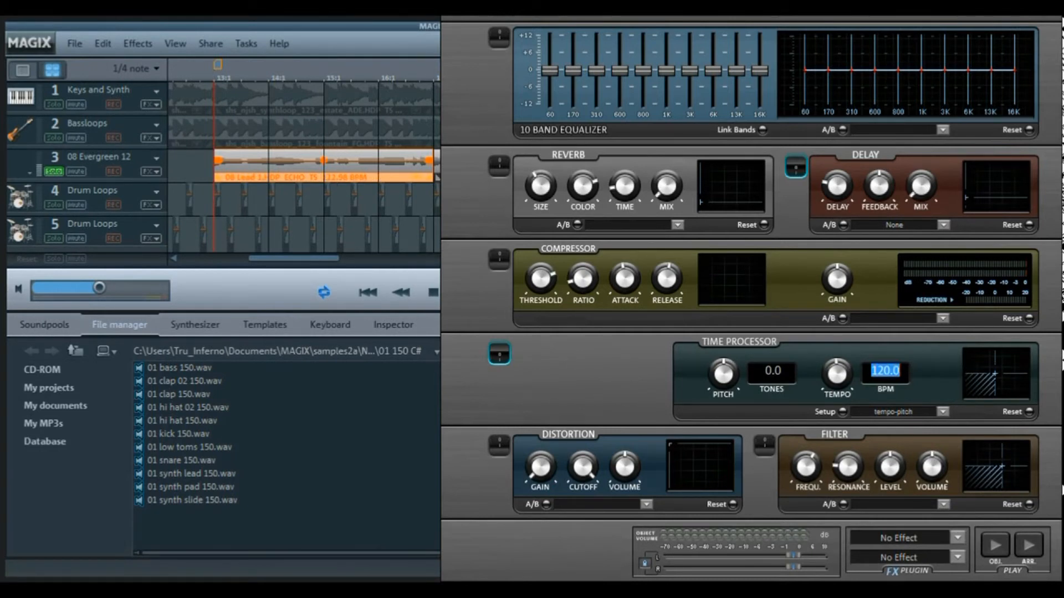
pyautogui.press('space')
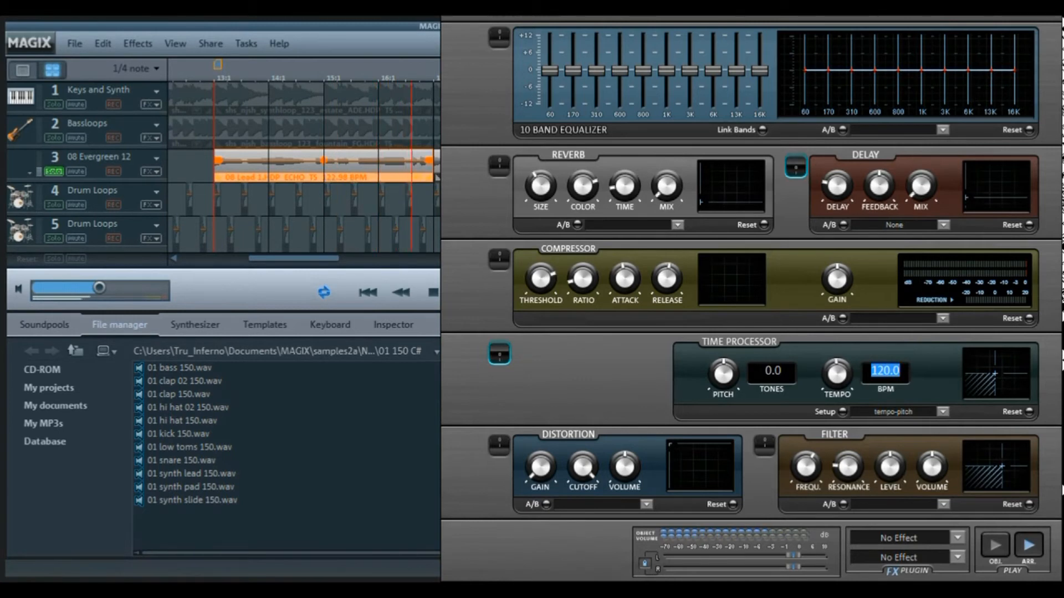
pyautogui.moveTo(1054, 54); pyautogui.dragTo(903, 139)
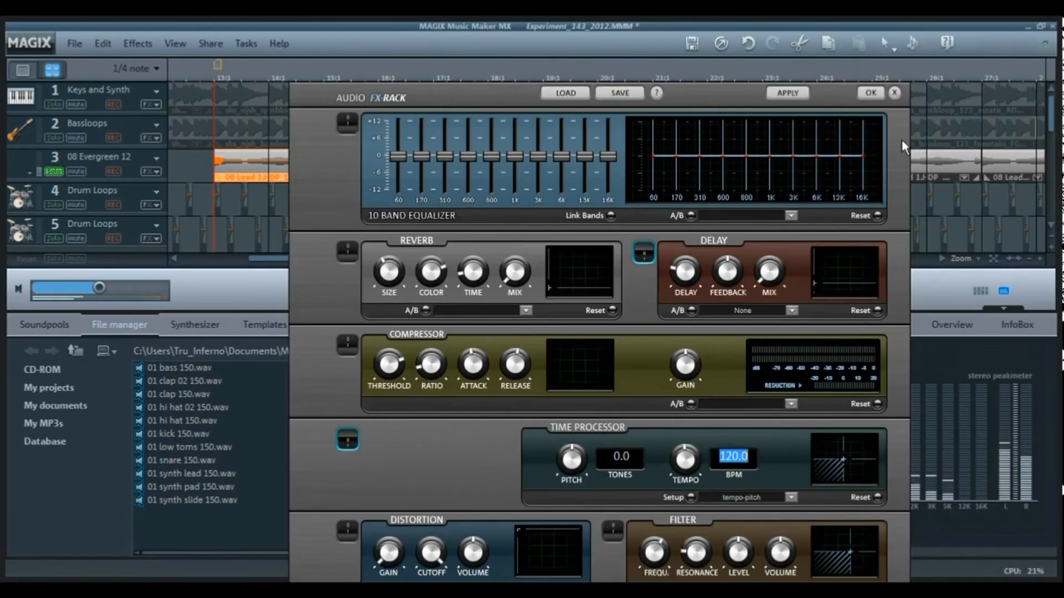
pyautogui.click(894, 92)
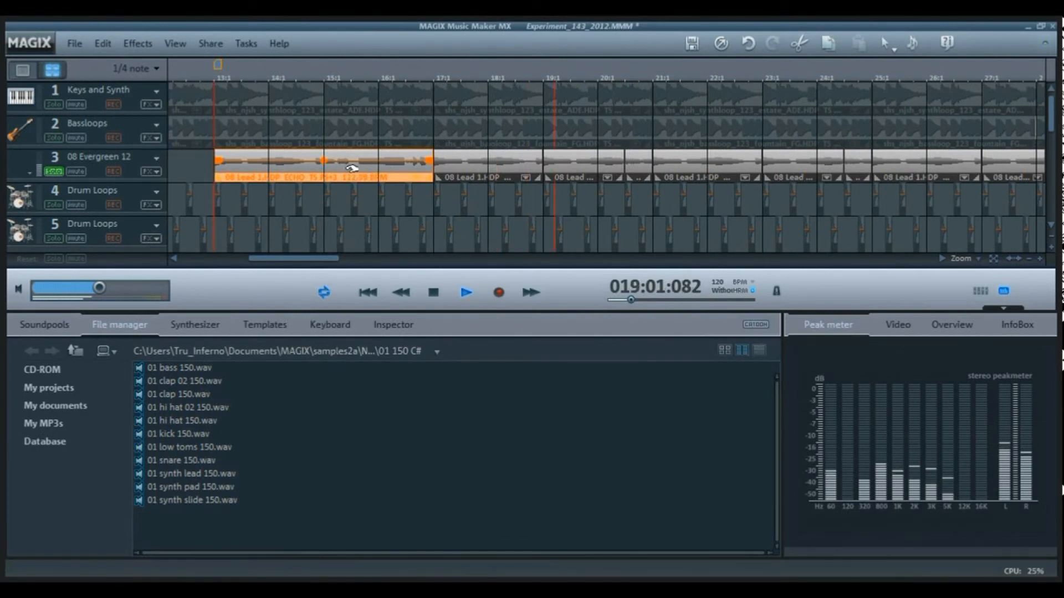
# Delete the copied lead clip at bar 13, stop playback, and unsolo track 3
pyautogui.press('Delete')
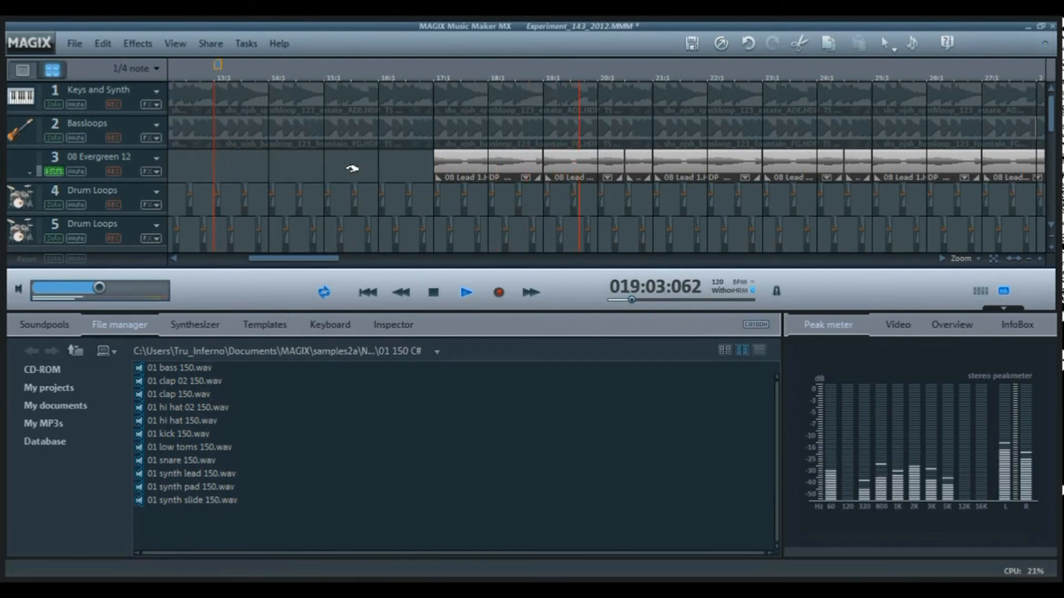
pyautogui.press('space')
pyautogui.click(48, 174)
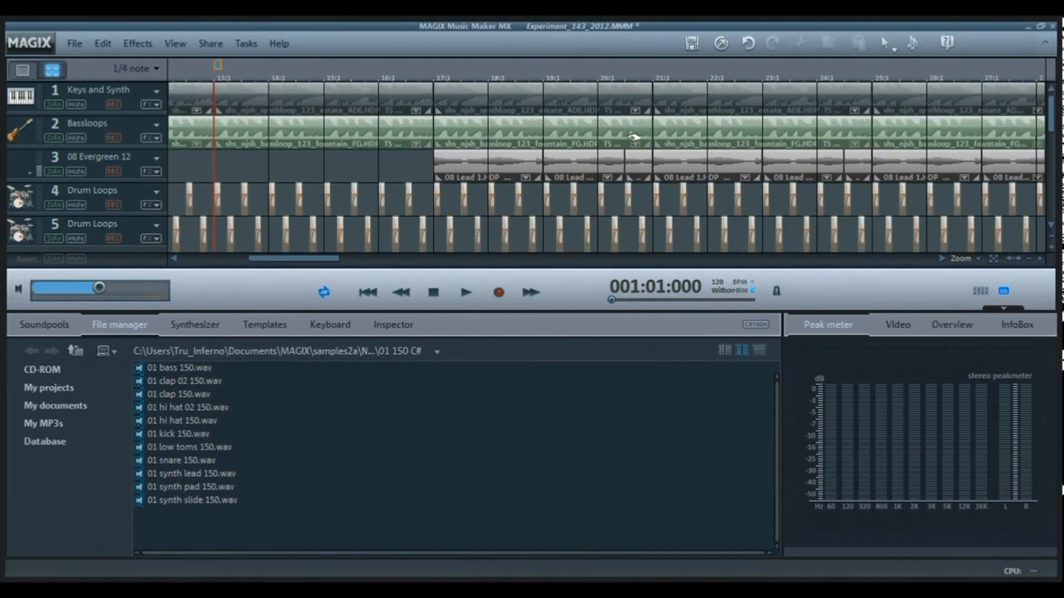
# Set the playback start at 25:1, solo the Live Vocals track 9, and play its vocal clips
pyautogui.moveTo(1053, 122); pyautogui.dragTo(1061, 181)
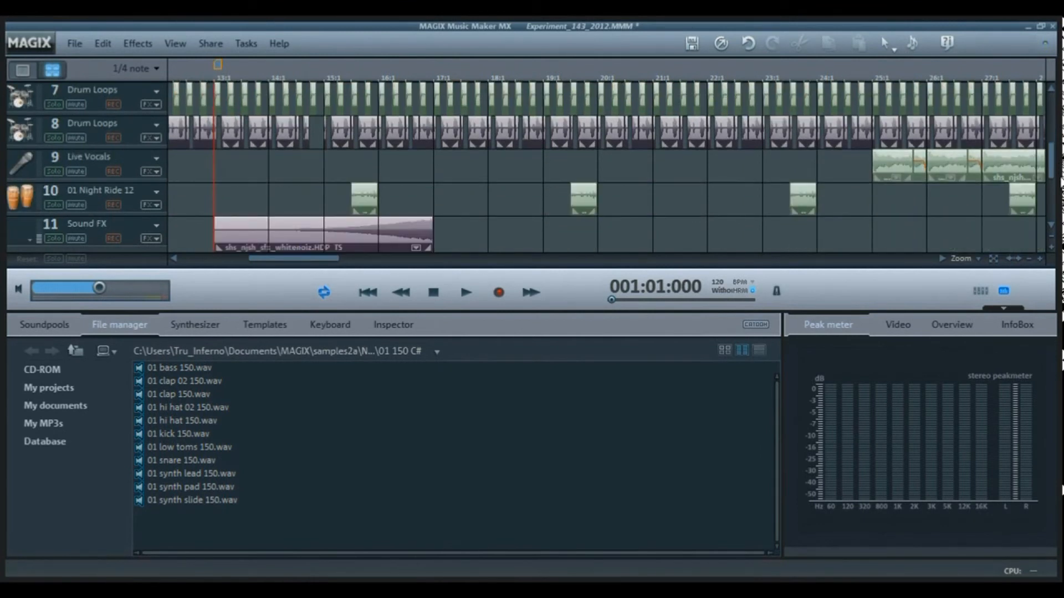
pyautogui.click(873, 74)
pyautogui.click(1040, 258)
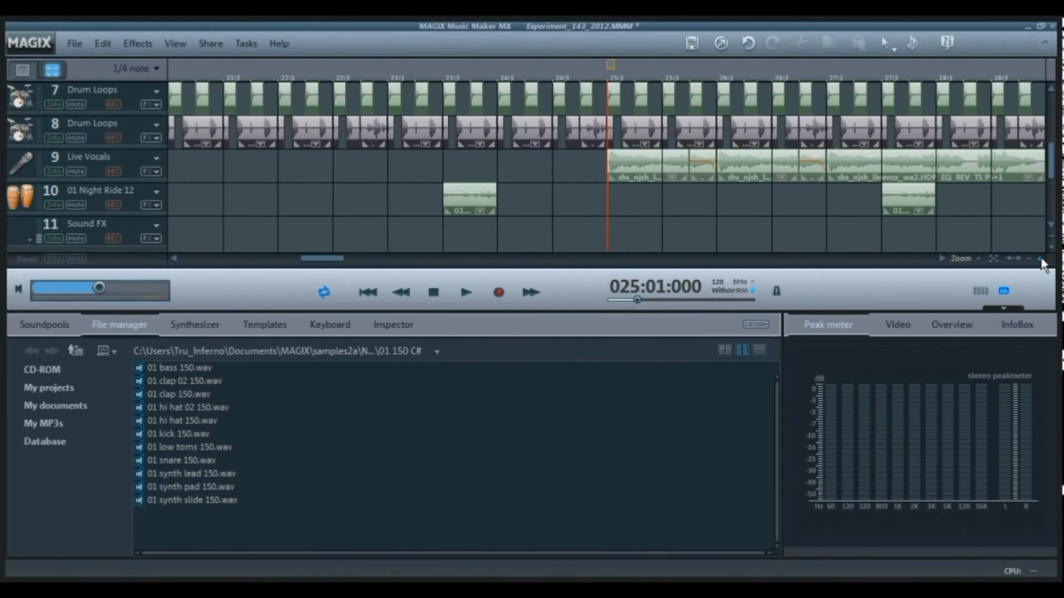
pyautogui.click(54, 172)
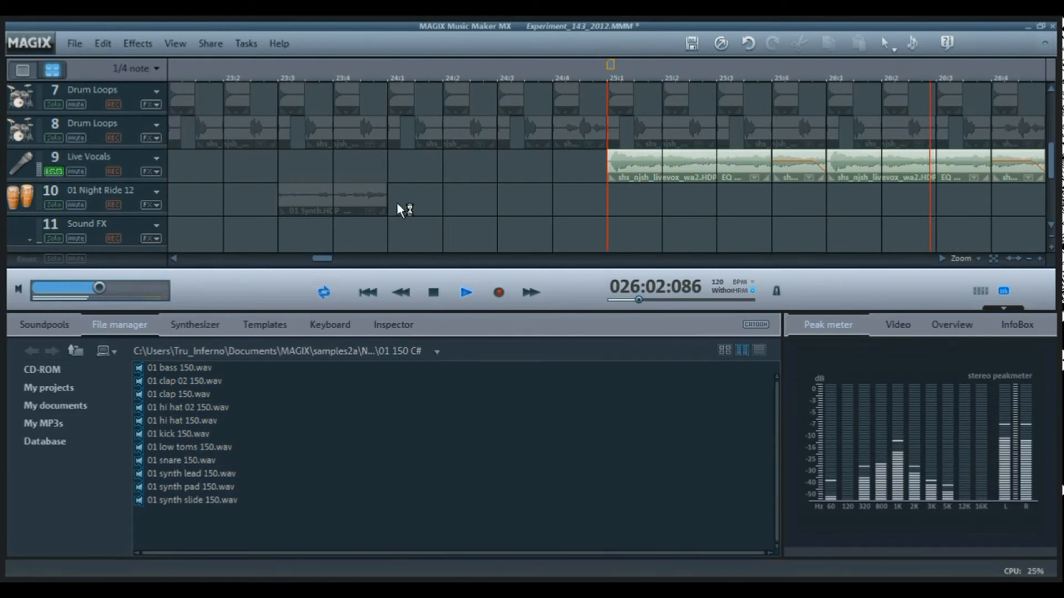
# Open Windows Task Manager and try to end the MAGIX Music Maker MX task
pyautogui.hotkey('ctrl', 'shift', 'Escape')
pyautogui.click(676, 278)
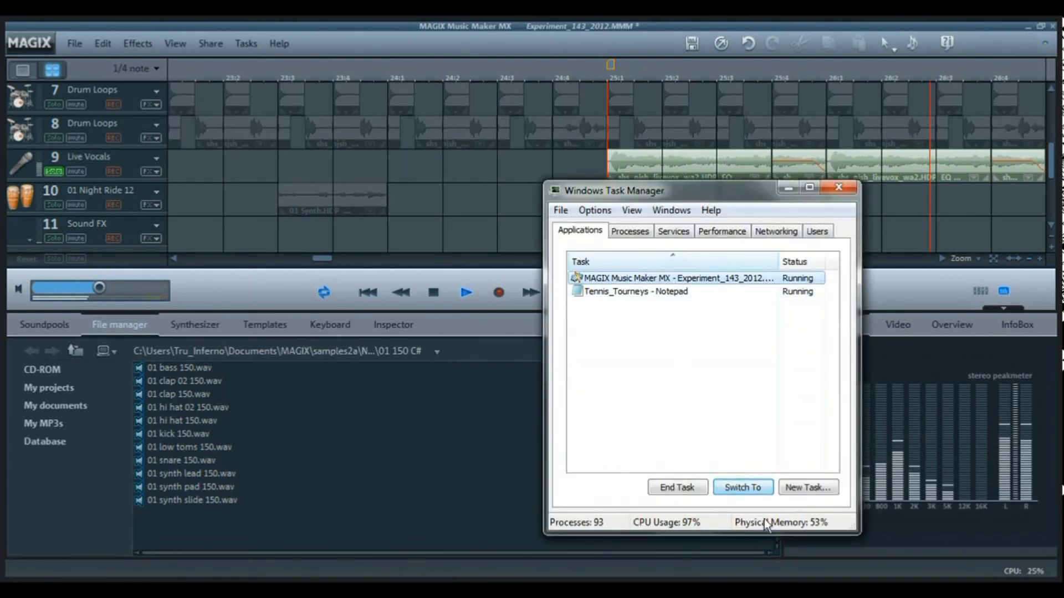
pyautogui.click(677, 487)
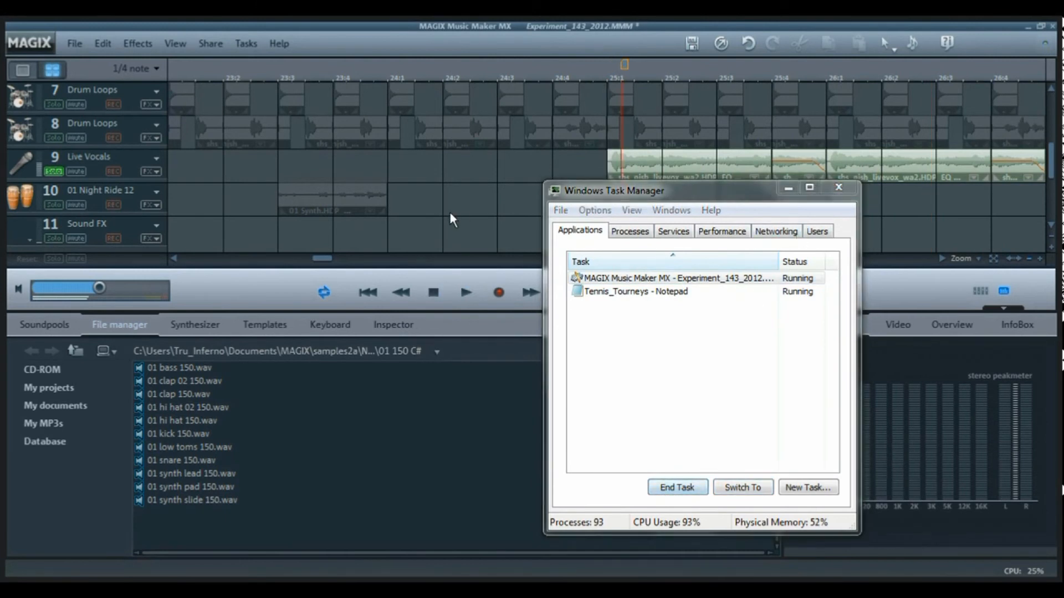
pyautogui.click(761, 331)
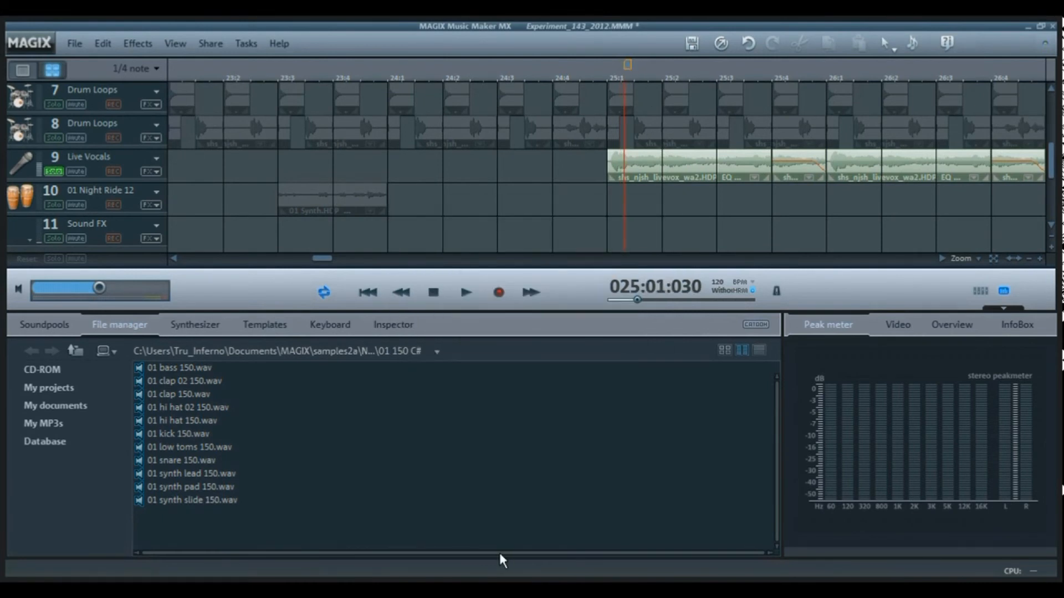
pyautogui.click(623, 373)
# Copy the vocal clip at 25:1 from track 9 to the Sound FX track 11, and solo track 11 in place of track 9
pyautogui.click(628, 164)
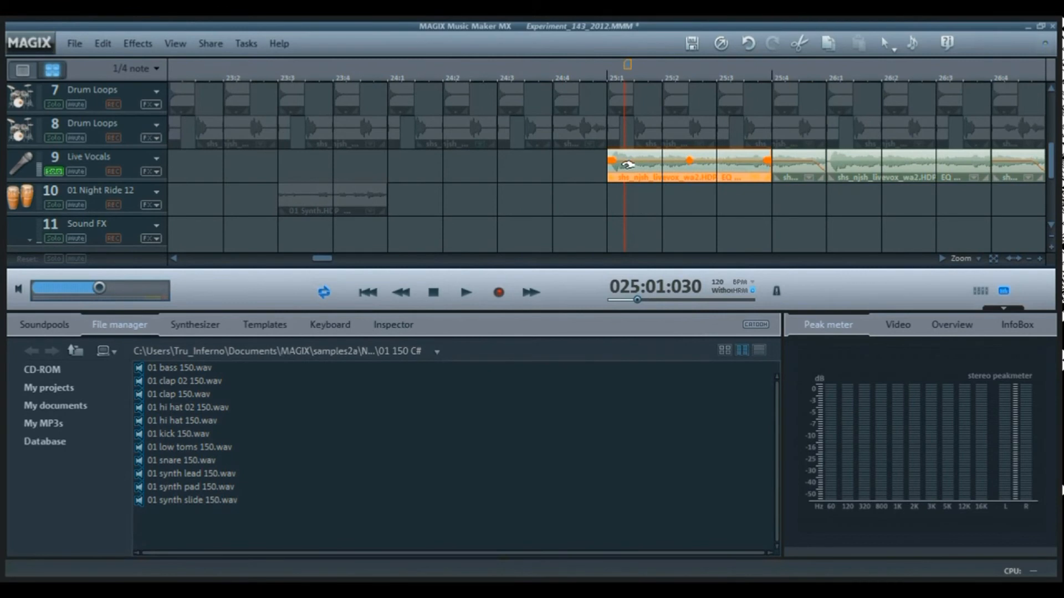
pyautogui.moveTo(627, 164); pyautogui.dragTo(627, 231)
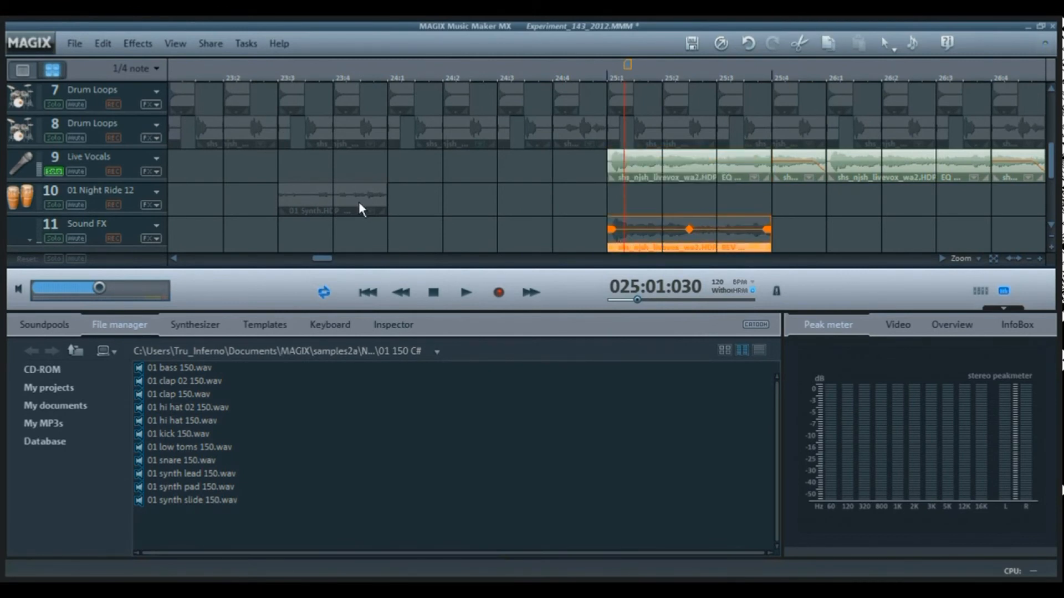
pyautogui.click(53, 238)
pyautogui.click(54, 171)
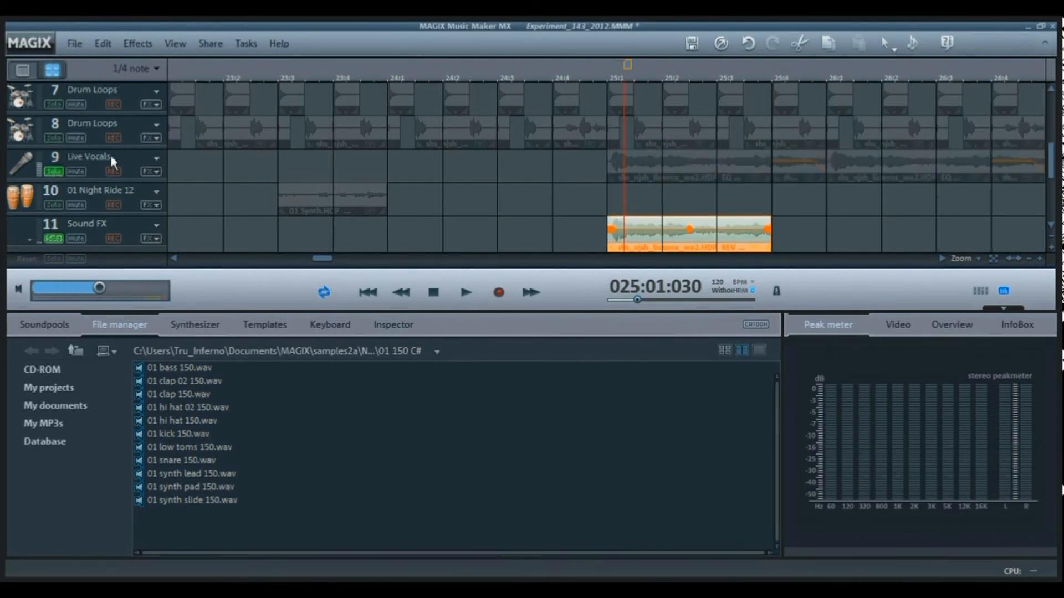
# Examine the vocal clips on track 9 by selecting the pieces starting at 25:4, 26:1 and 27:1
pyautogui.click(798, 168)
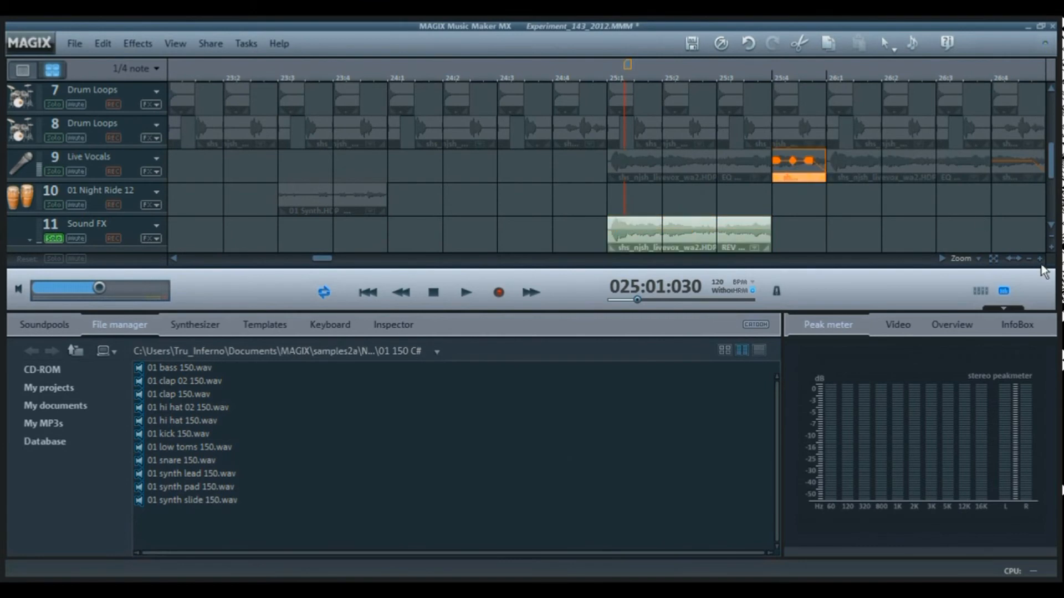
pyautogui.moveTo(323, 258)
pyautogui.mouseDown()
pyautogui.moveTo(338, 257)
pyautogui.moveTo(335, 267)
pyautogui.mouseUp()
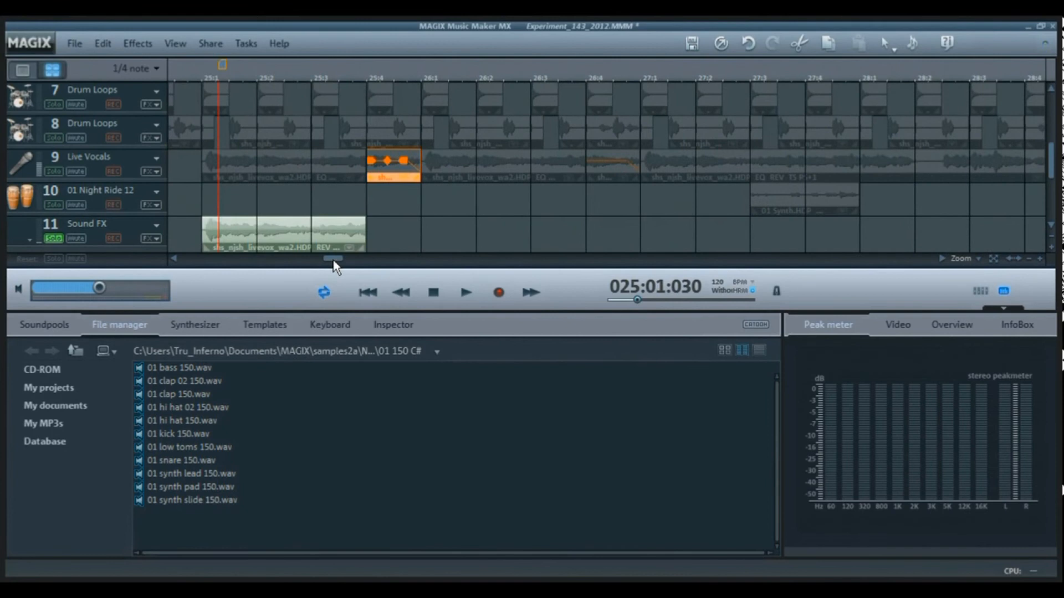
pyautogui.click(609, 171)
pyautogui.click(512, 165)
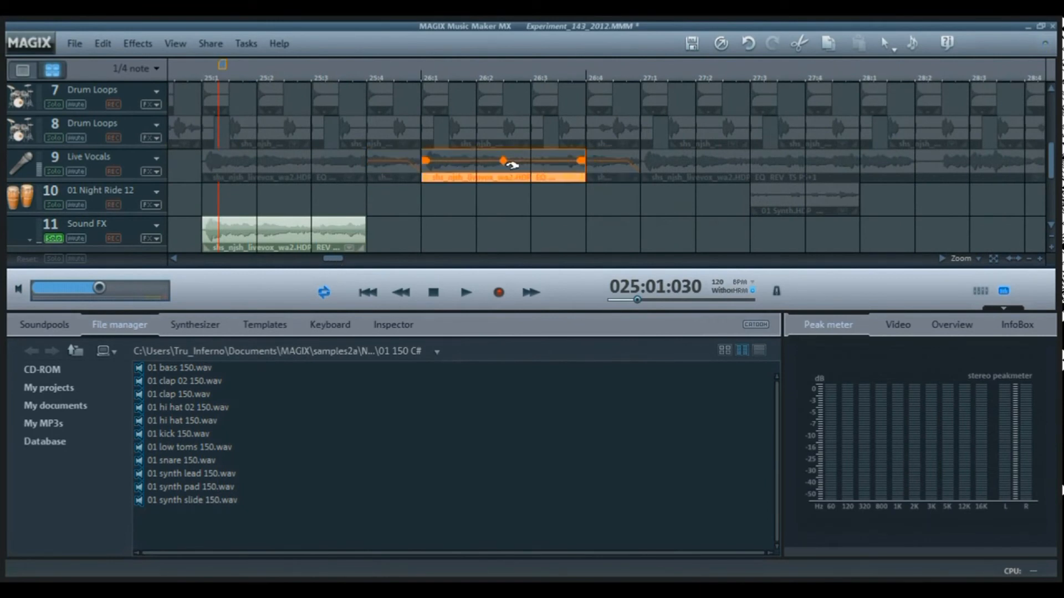
pyautogui.click(715, 165)
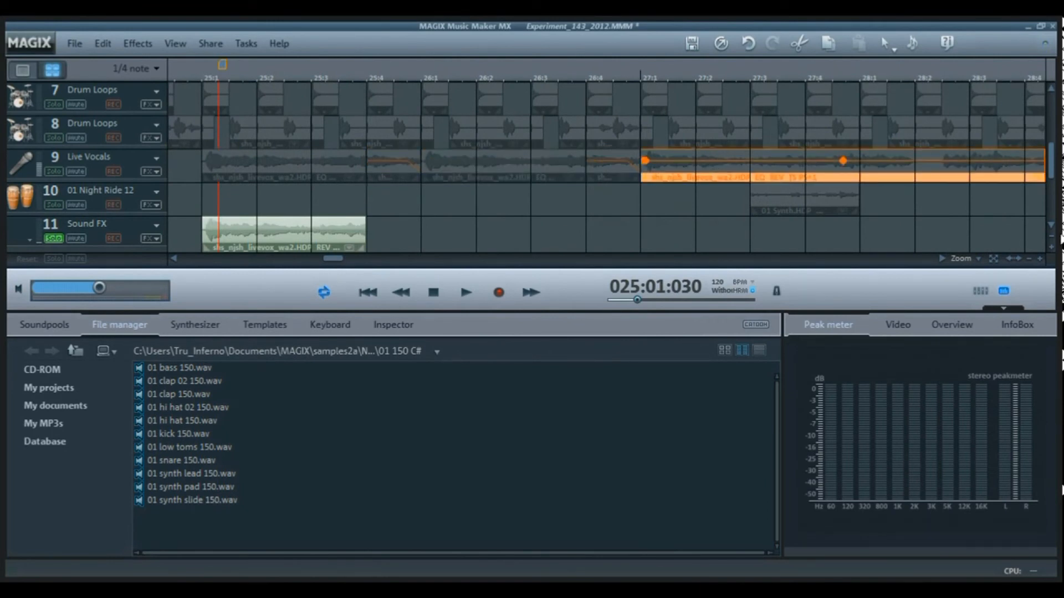
# Extend the end of the copied vocal clip on track 11 past 27:3
pyautogui.click(1031, 258)
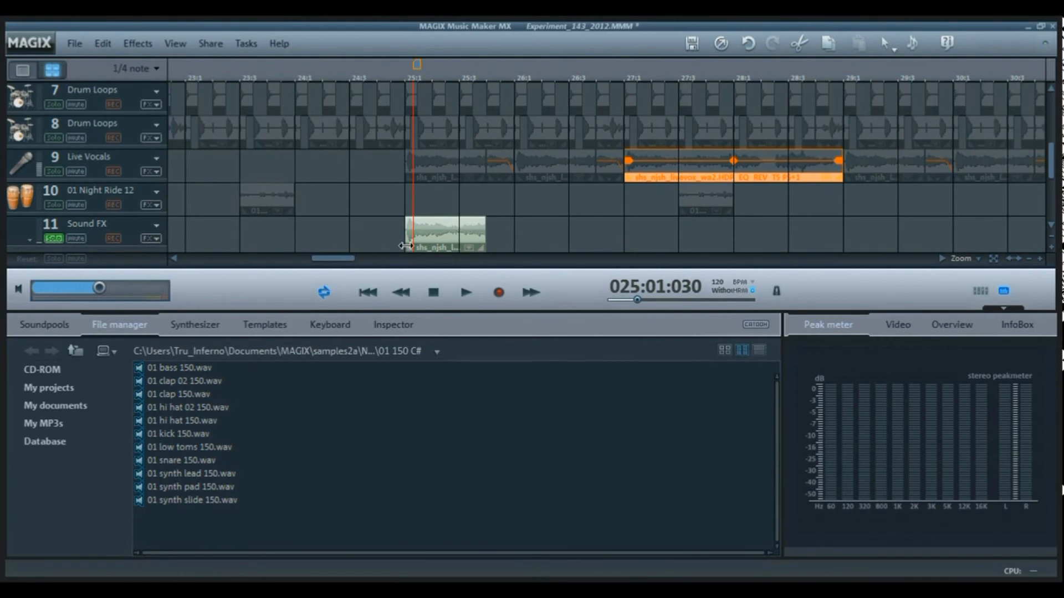
pyautogui.moveTo(486, 244); pyautogui.dragTo(674, 244)
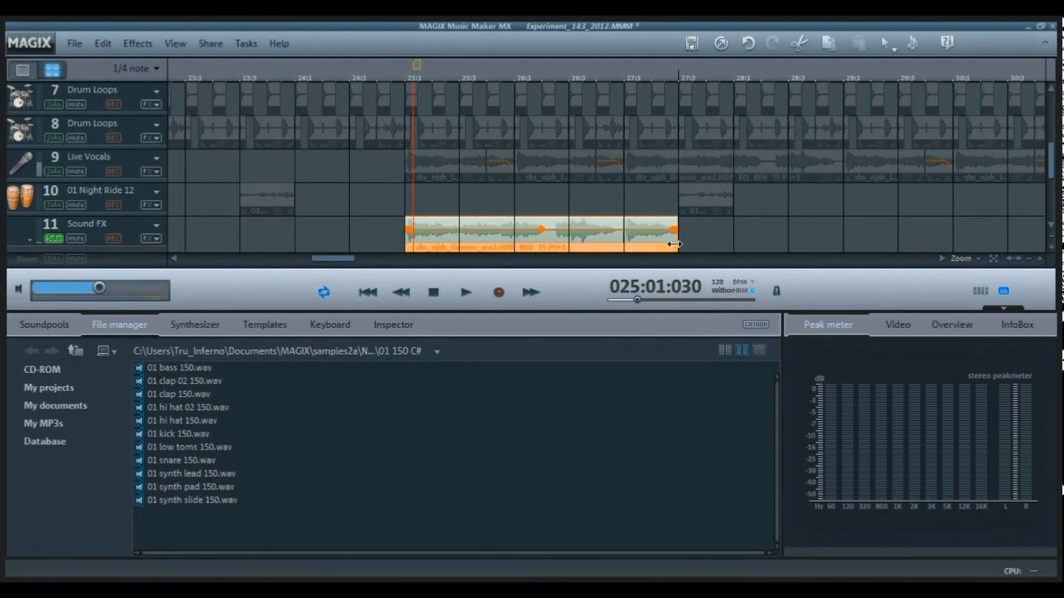
pyautogui.moveTo(674, 244); pyautogui.dragTo(703, 238)
# Reset the copied vocal clip's Time Processor to 0.0 tones and 120.0 BPM, and accept the effects changes
pyautogui.doubleClick(648, 227)
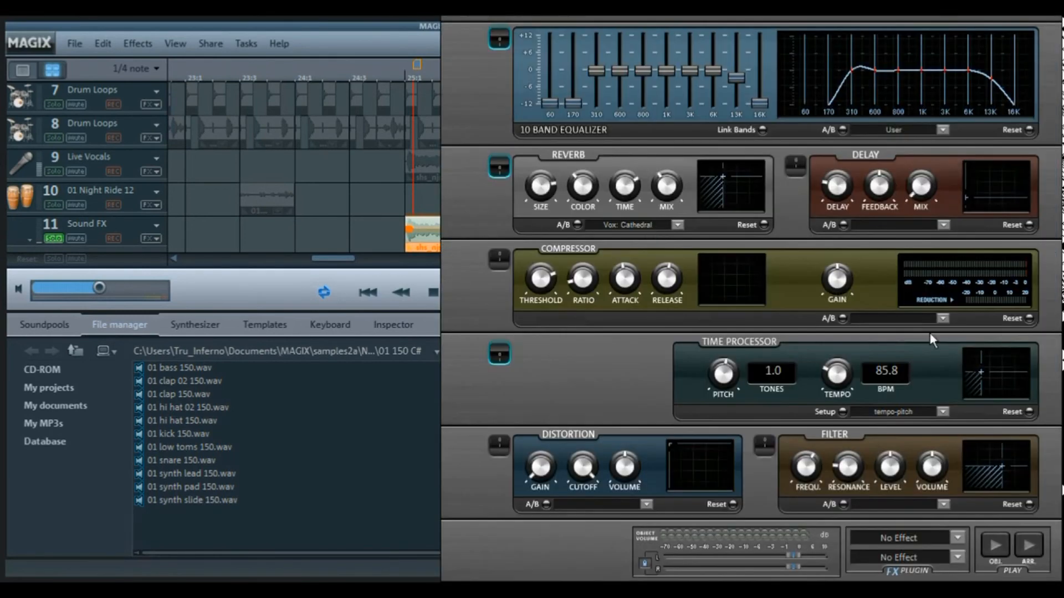
pyautogui.moveTo(784, 373); pyautogui.dragTo(731, 379)
pyautogui.click(1029, 411)
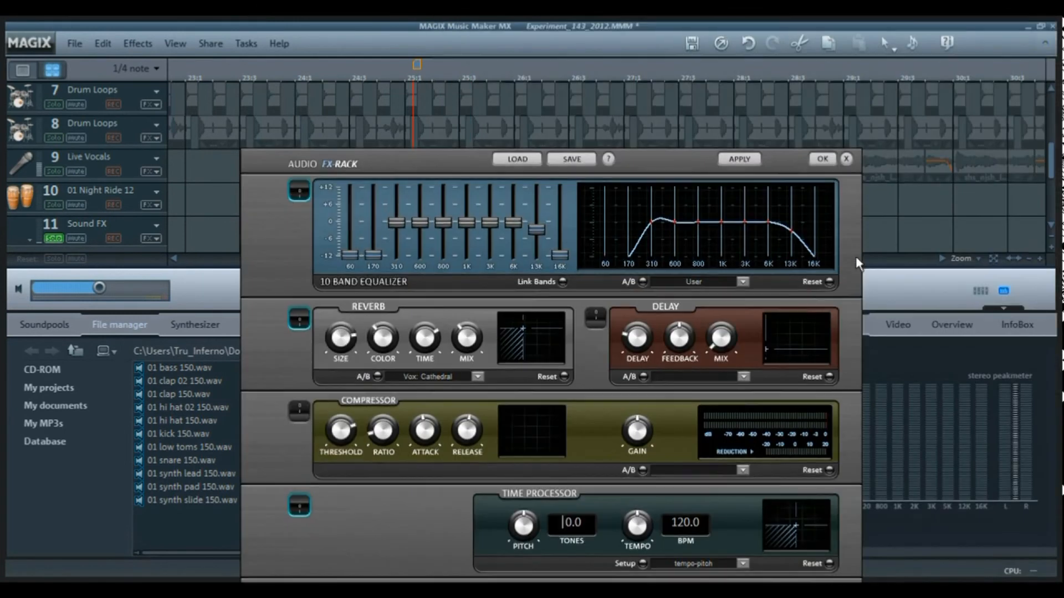
pyautogui.click(821, 159)
# Move the playback start to the beginning of bar 25 and play the copied vocal clip on track 11
pyautogui.press('space')
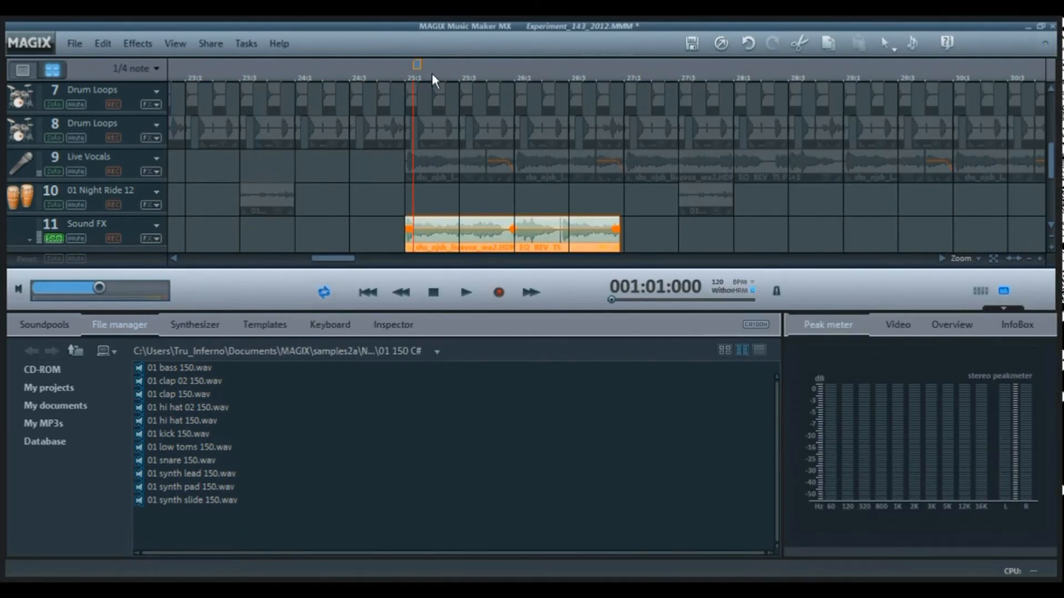
pyautogui.click(410, 67)
pyautogui.press('space')
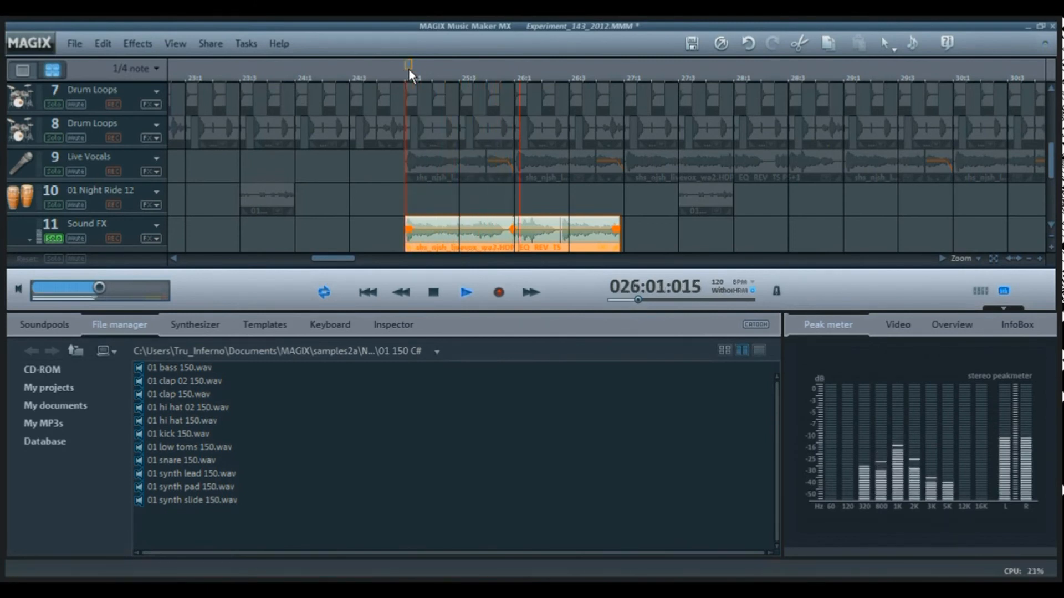
# Stop playback and delete the copied vocal clip from track 11
pyautogui.press('space')
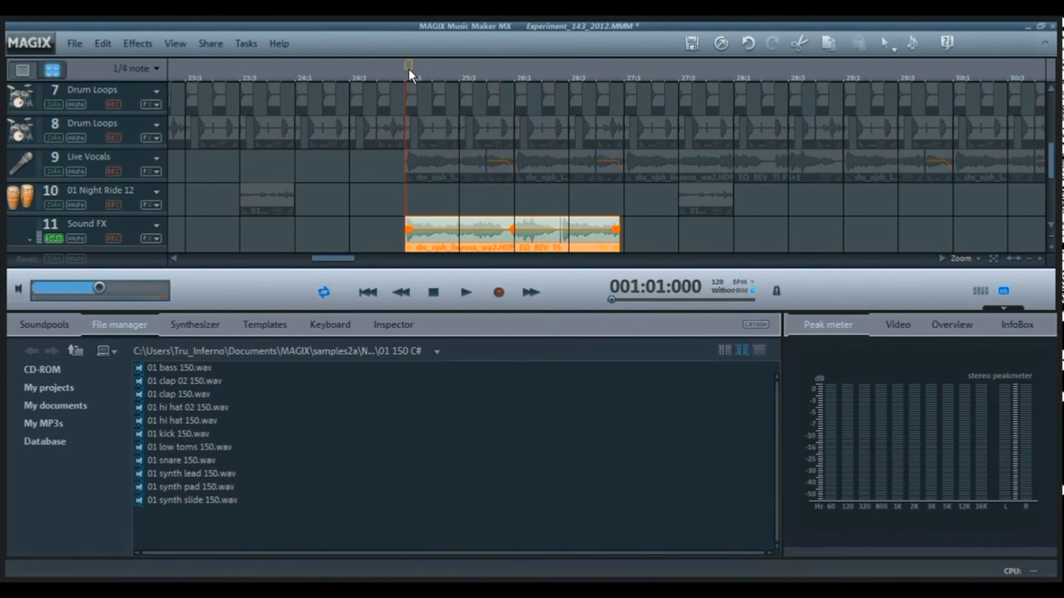
pyautogui.moveTo(591, 245)
pyautogui.mouseDown()
pyautogui.moveTo(560, 247)
pyautogui.moveTo(902, 233)
pyautogui.moveTo(586, 233)
pyautogui.mouseUp()
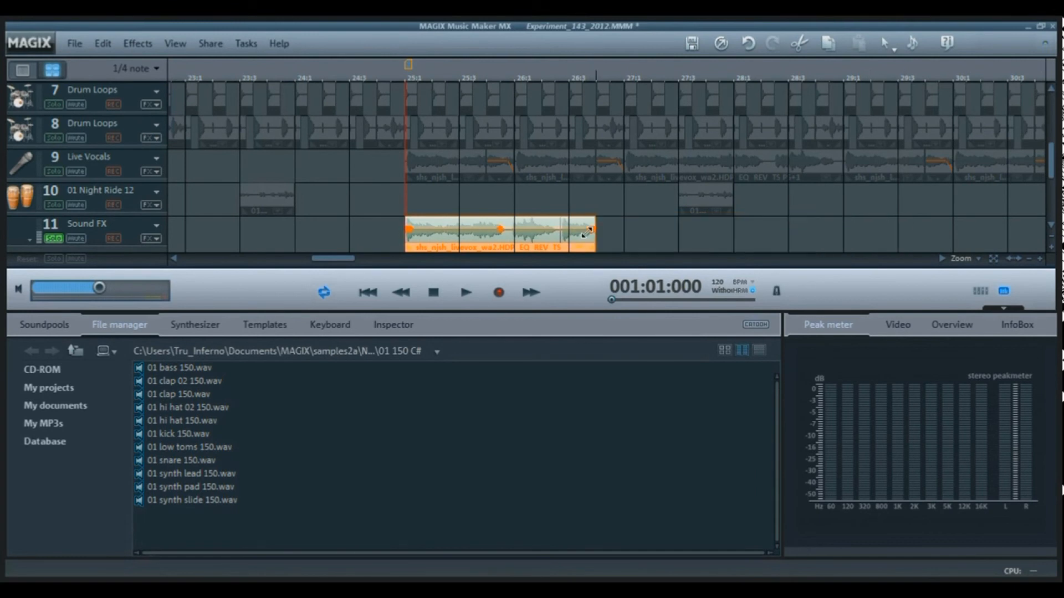
pyautogui.press('Delete')
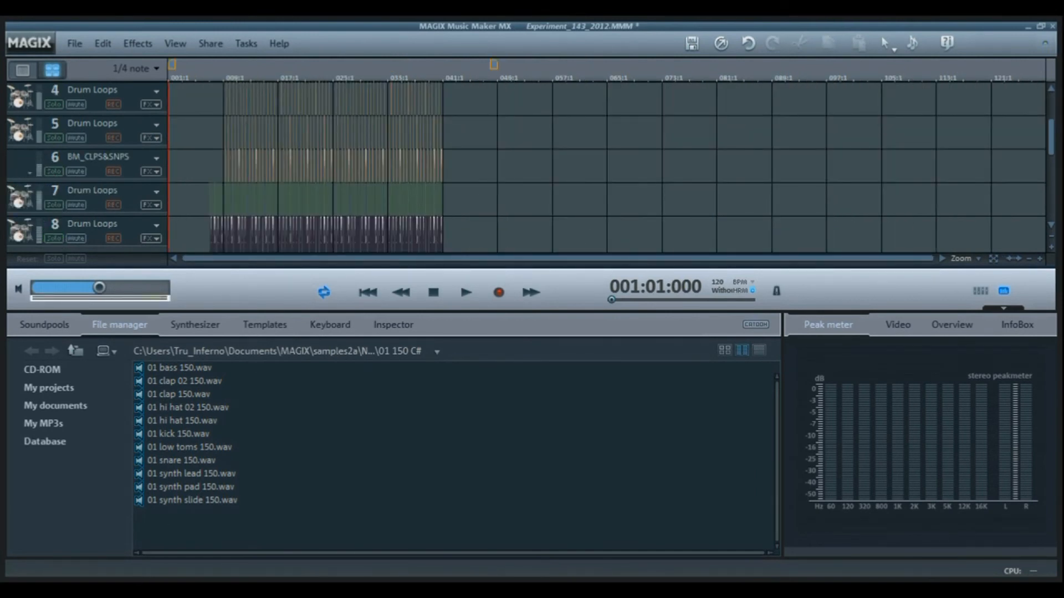
# Start playback in Windows Media Player while staying in the arrangement
pyautogui.moveTo(116, 590)
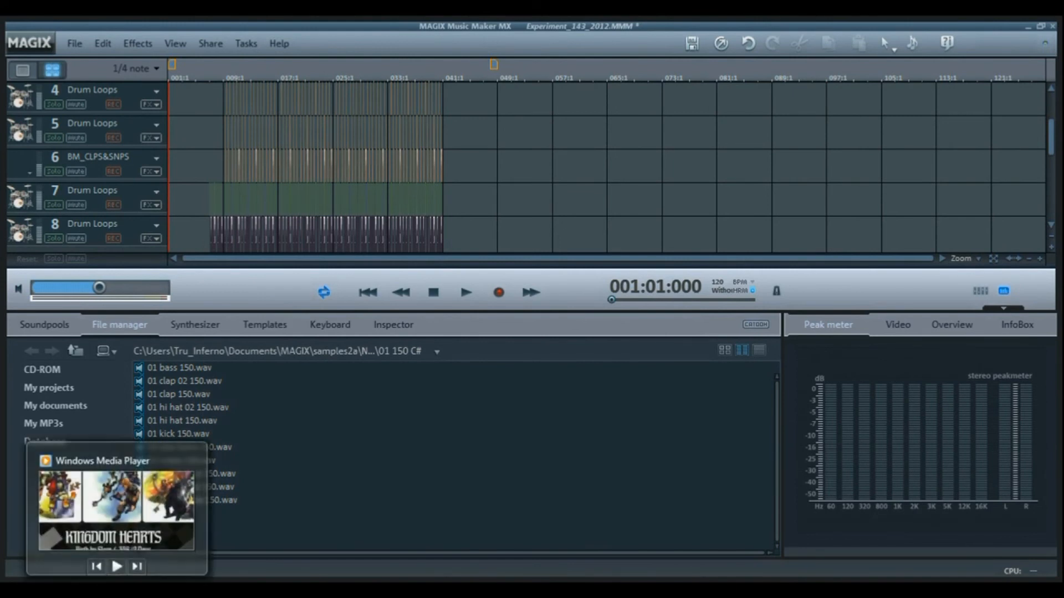
pyautogui.click(118, 567)
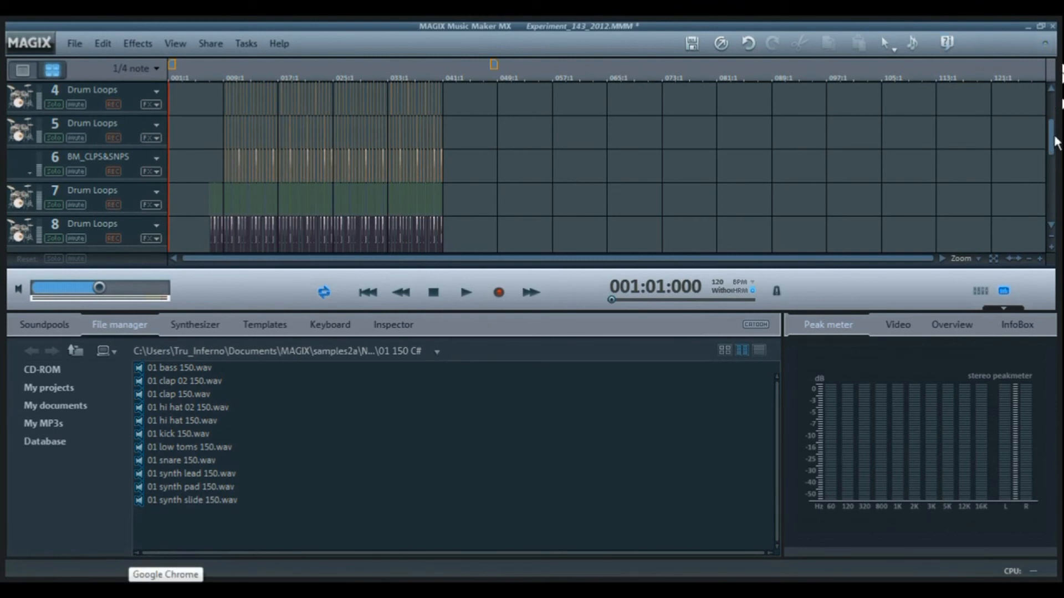
# Examine the first lead clip on track 3 at bar 17 and the first vocal clip on track 9 at bar 25, selecting each
pyautogui.moveTo(1050, 136); pyautogui.dragTo(1056, 72)
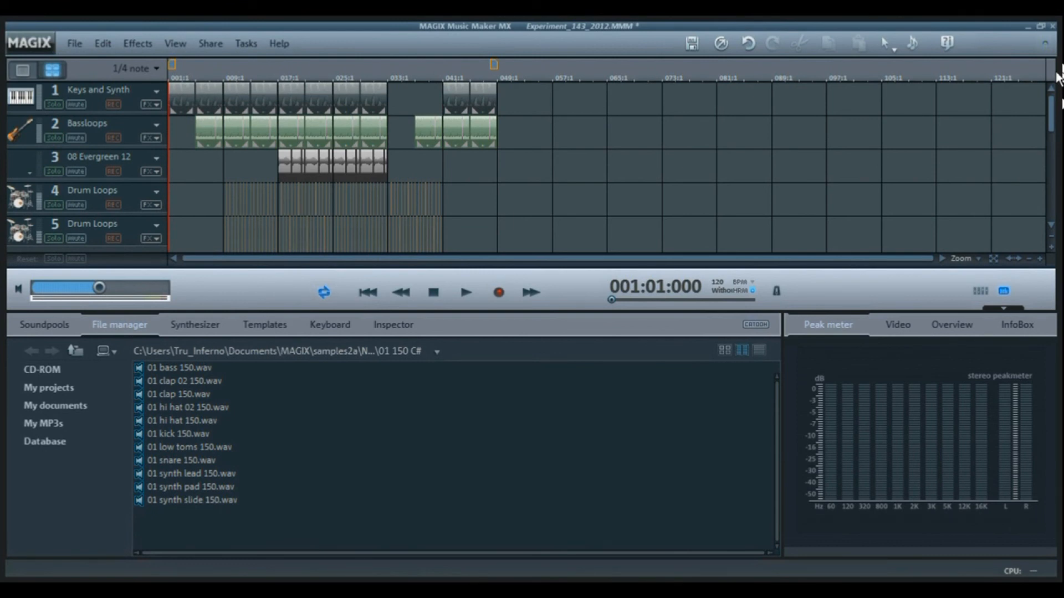
pyautogui.click(287, 166)
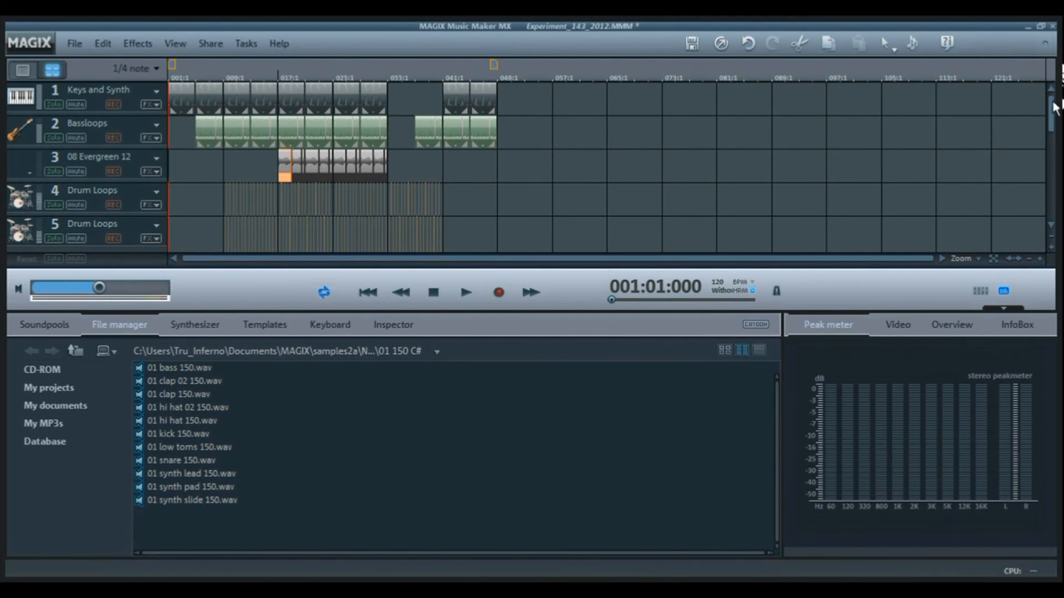
pyautogui.moveTo(1053, 111); pyautogui.dragTo(1056, 169)
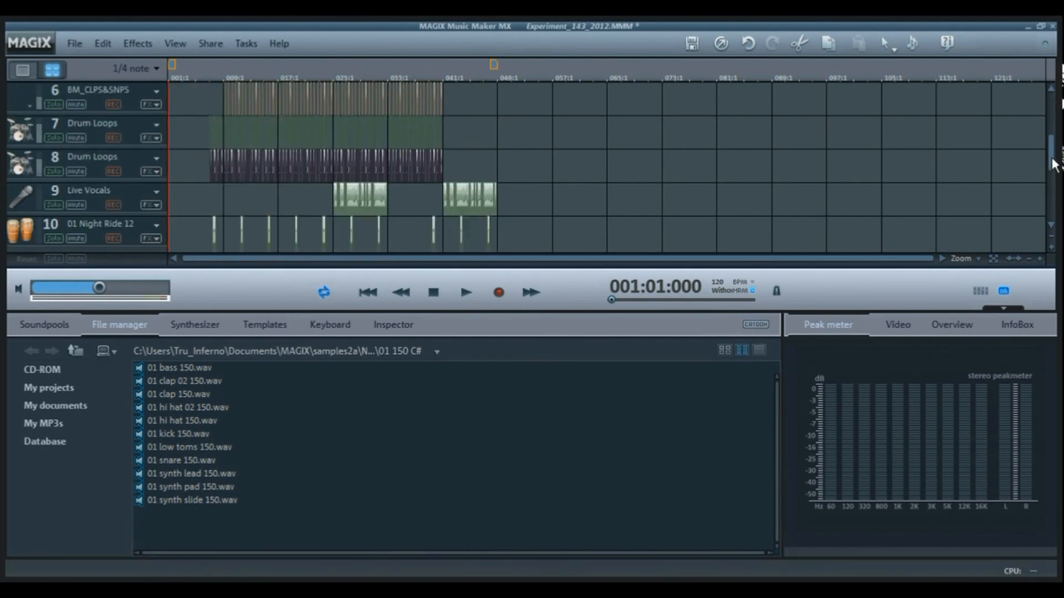
pyautogui.click(1040, 259)
pyautogui.click(1040, 259)
pyautogui.click(1040, 259)
pyautogui.click(1040, 260)
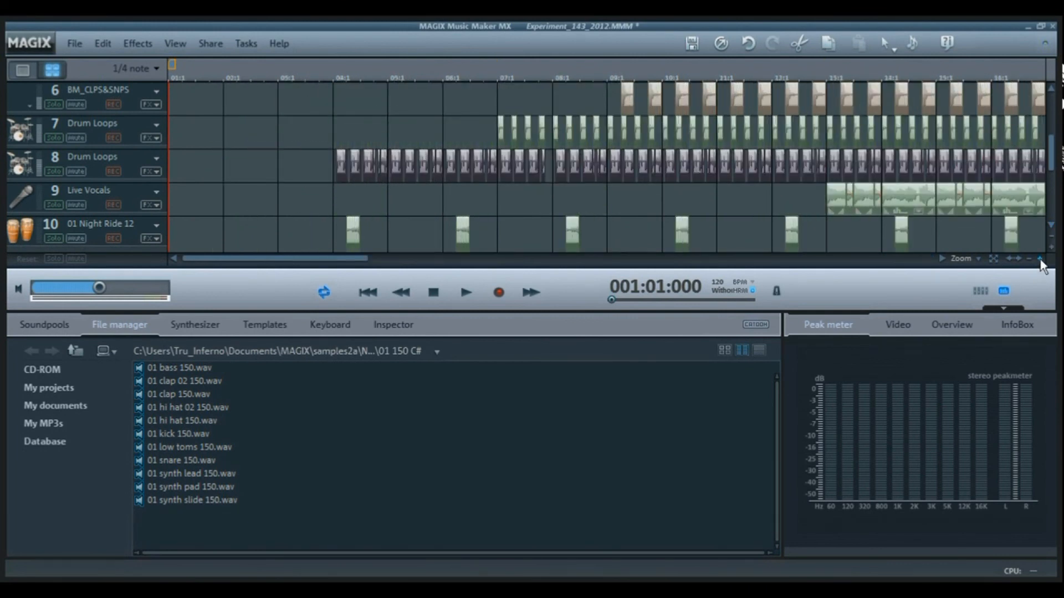
pyautogui.click(1040, 259)
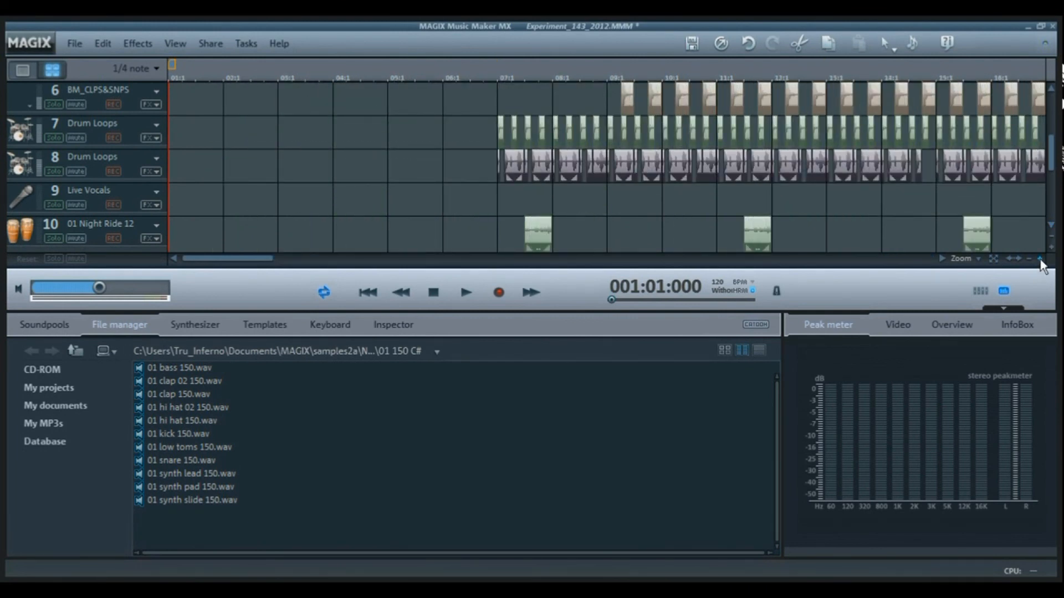
pyautogui.moveTo(244, 258); pyautogui.dragTo(351, 267)
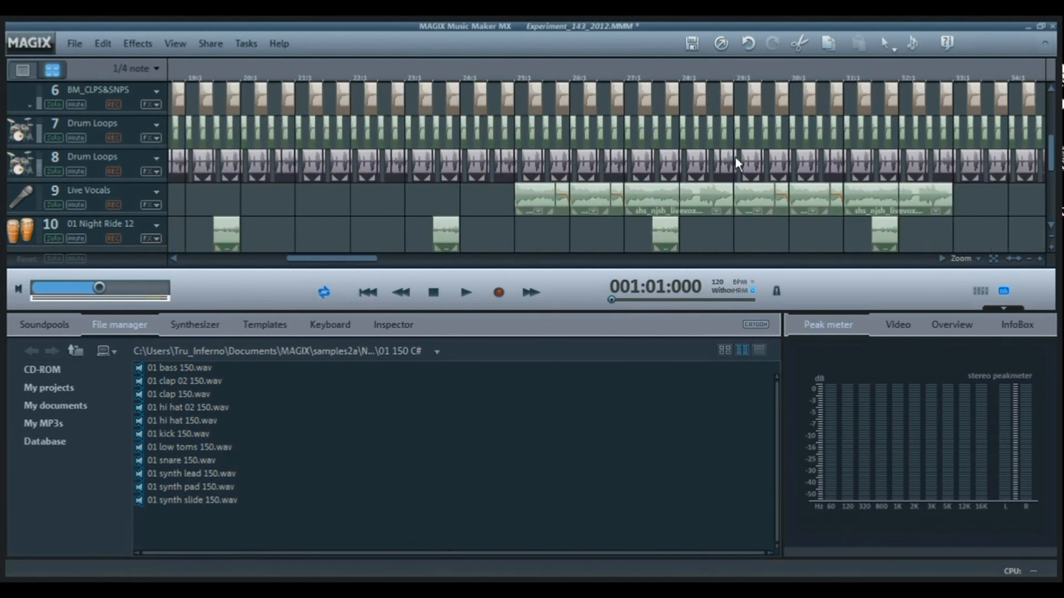
pyautogui.click(545, 198)
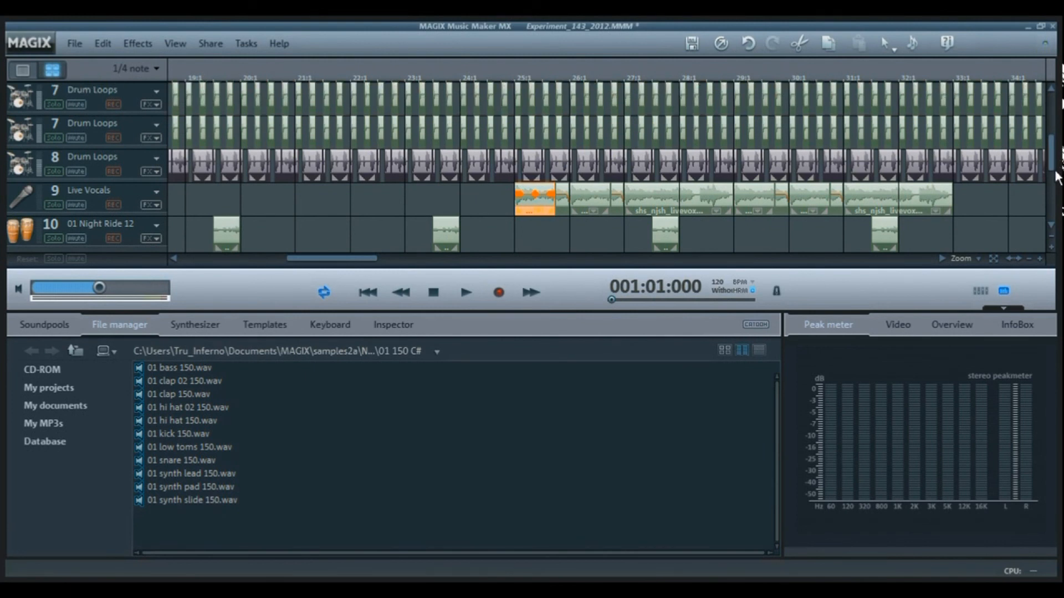
# Review the arrangement across its tracks, from the vocal section at bar 25 through the closing synth and bass clips
pyautogui.moveTo(1055, 161); pyautogui.dragTo(1057, 177)
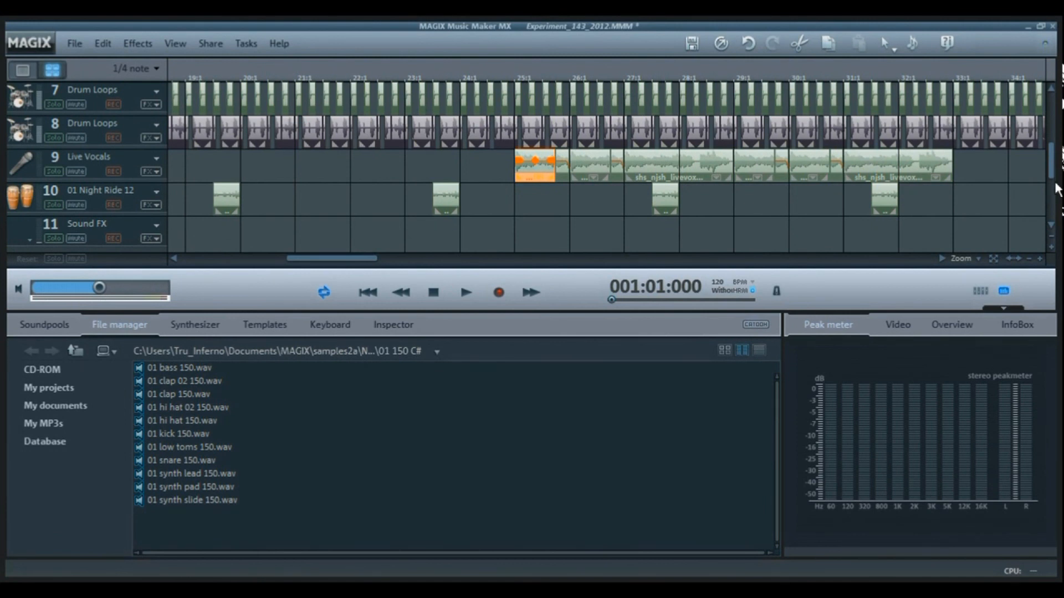
pyautogui.scroll(-3, 609, 166)
pyautogui.scroll(5, 609, 167)
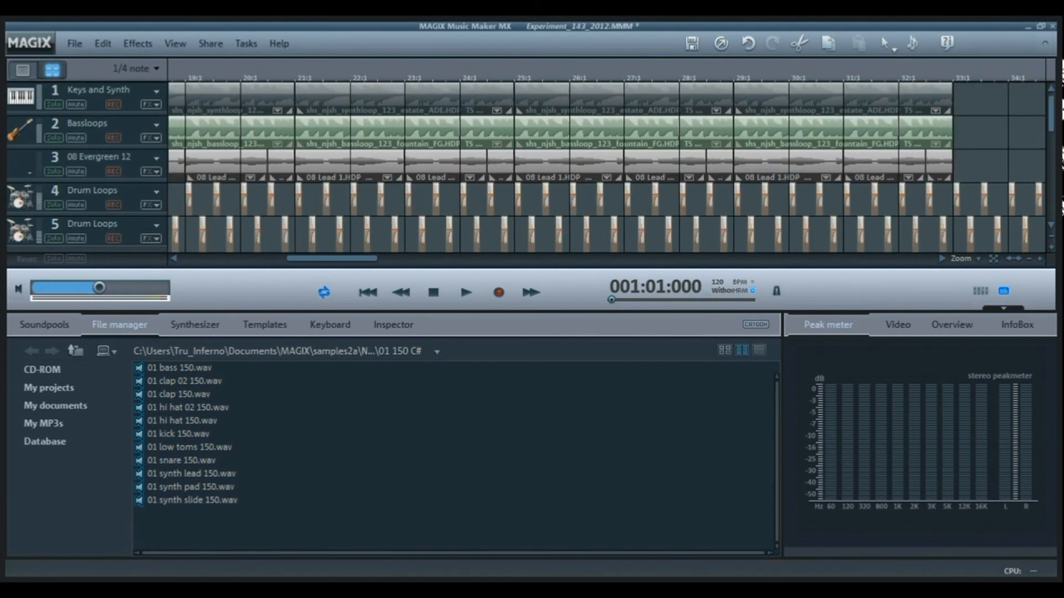
pyautogui.click(1029, 258)
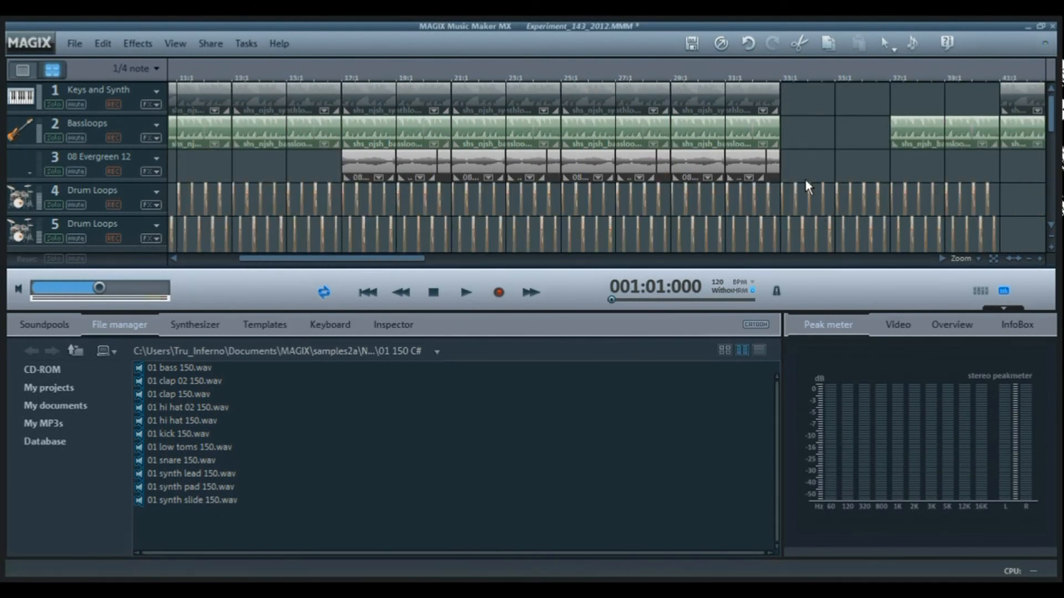
pyautogui.moveTo(368, 261); pyautogui.dragTo(444, 270)
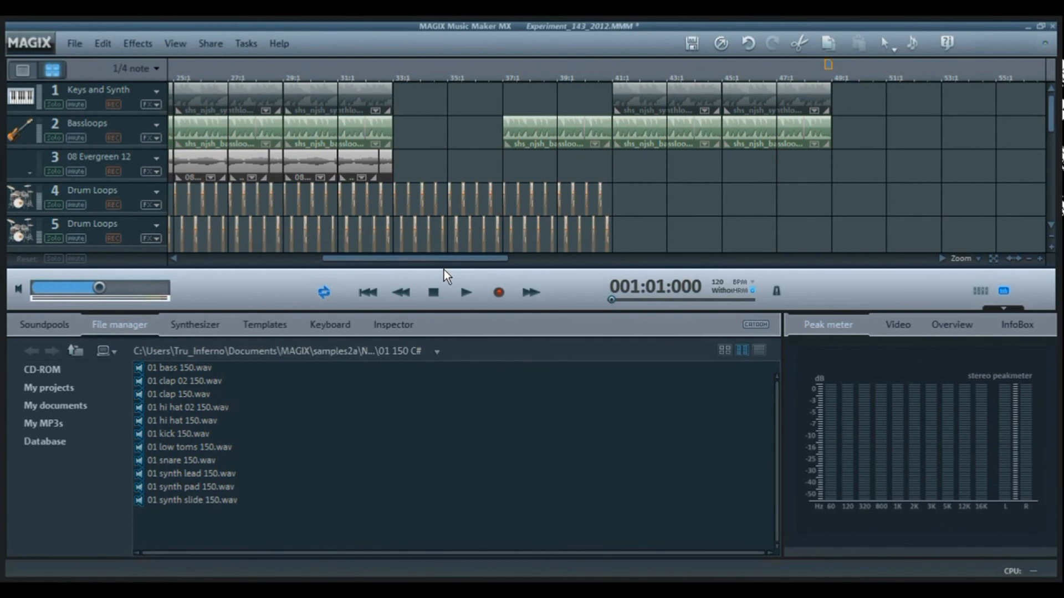
pyautogui.moveTo(1054, 119); pyautogui.dragTo(1056, 23)
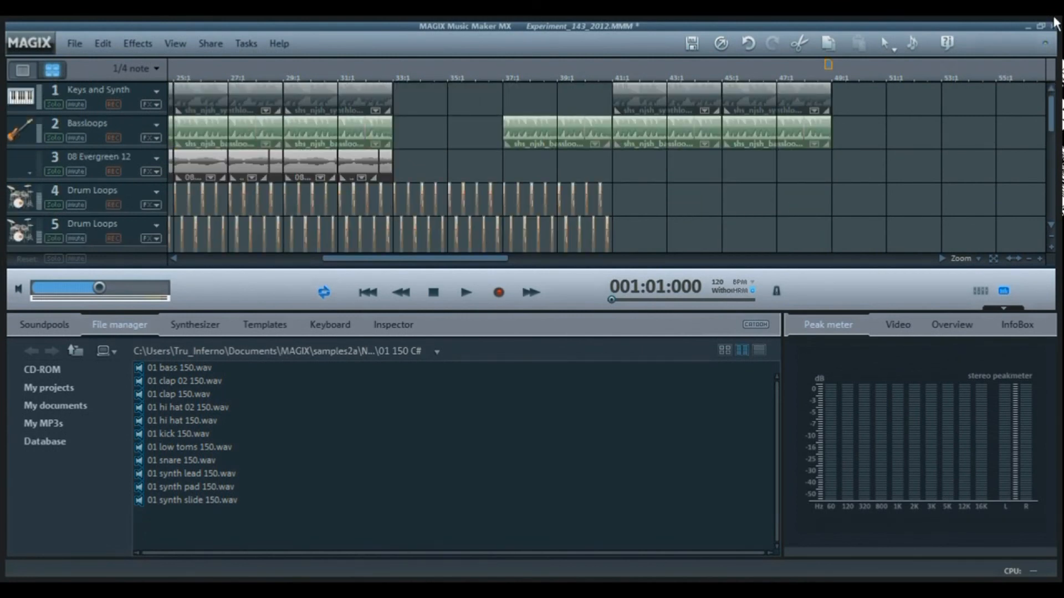